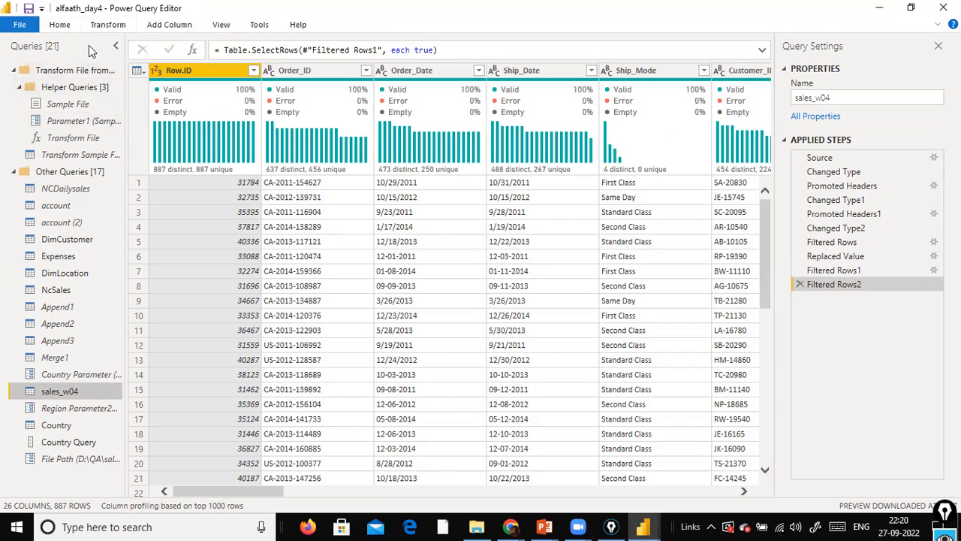
Step: Start a basic Group By on the sales_w04 query with Country as the grouping column
left_click(102, 27)
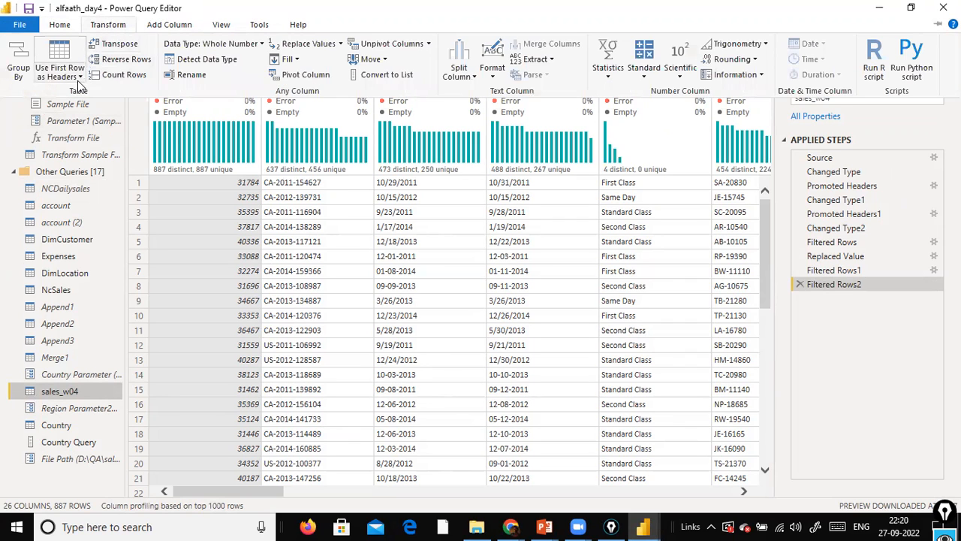
key("Escape")
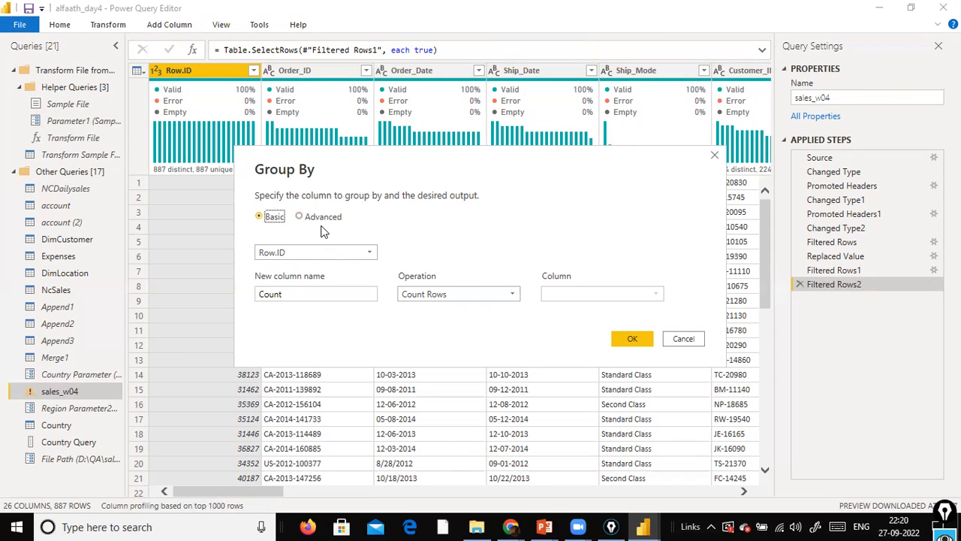
left_click(372, 254)
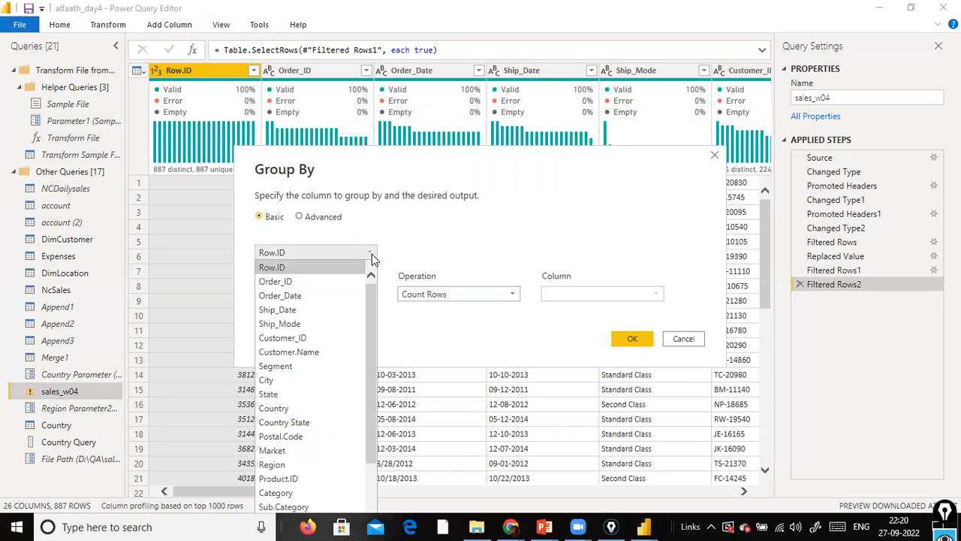
left_click(319, 408)
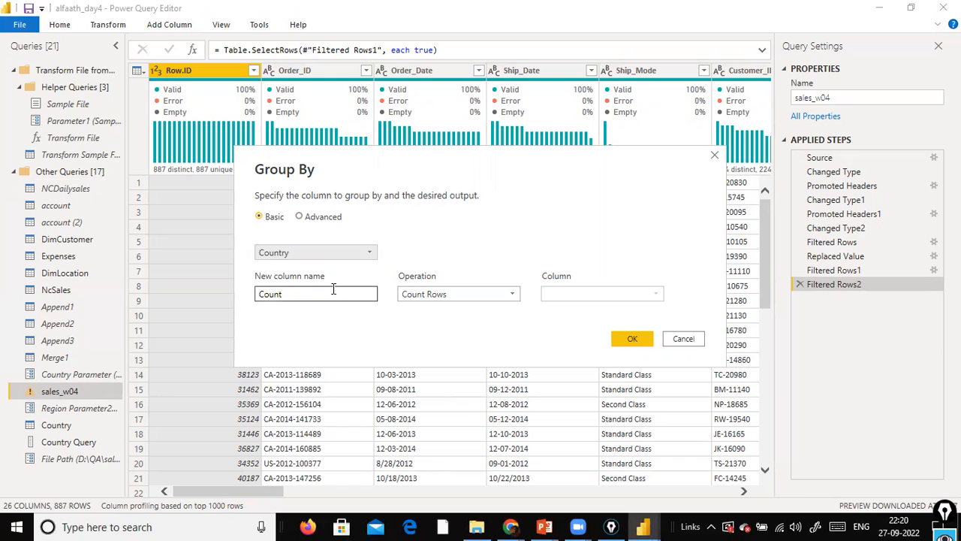
Step: Try Region as the grouping column
left_click(368, 253)
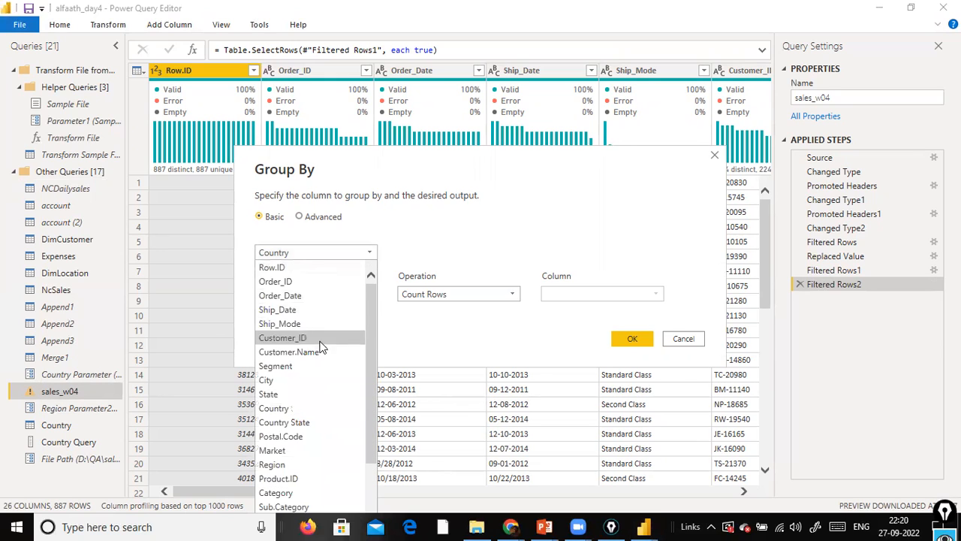
scroll(322, 347, "down", 2)
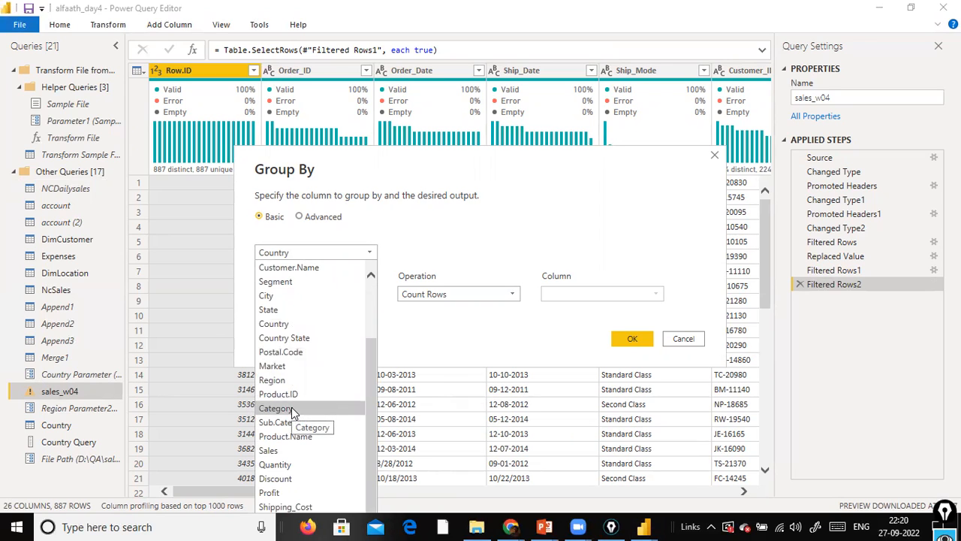
scroll(291, 407, "up", 2)
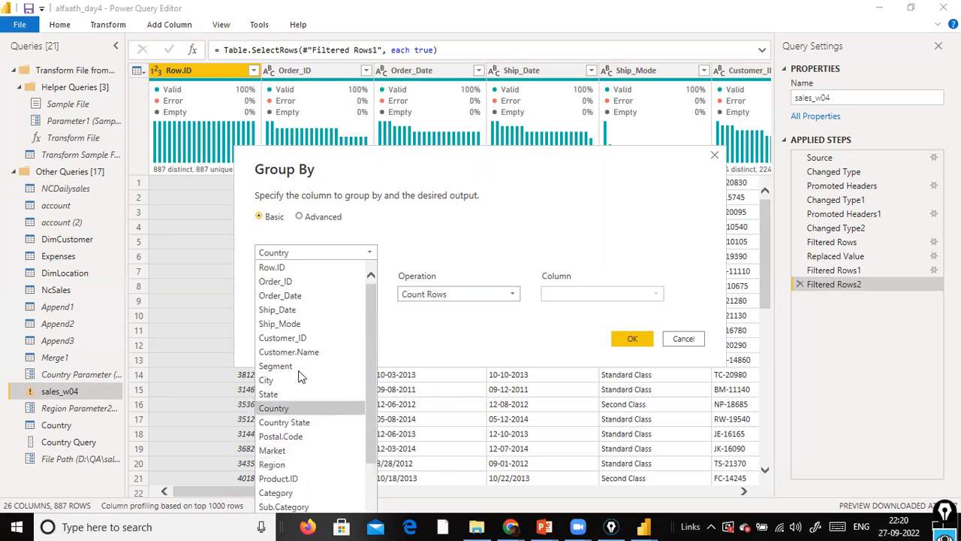
scroll(300, 376, "down", 2)
left_click(291, 379)
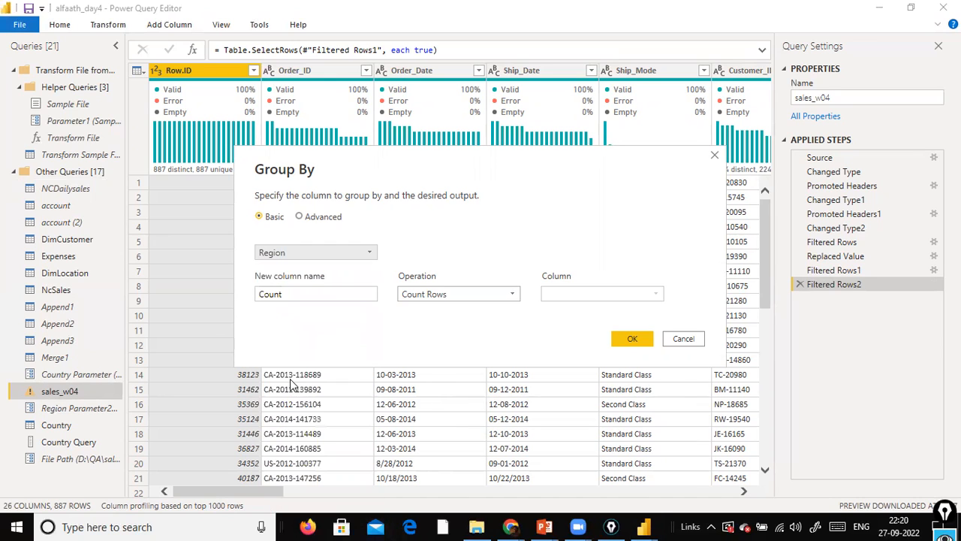
Step: Set the grouping column to Category
left_click(371, 254)
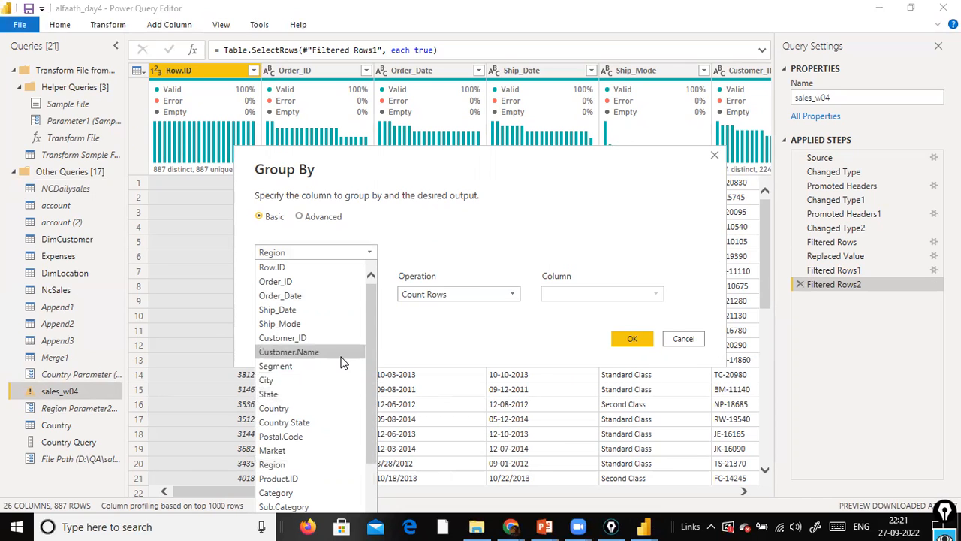
scroll(342, 357, "down", 1)
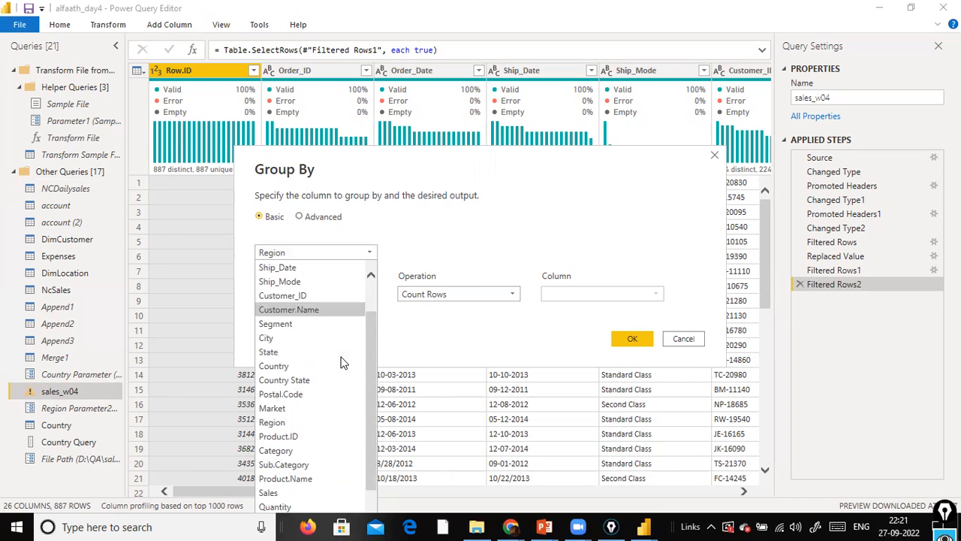
left_click(306, 446)
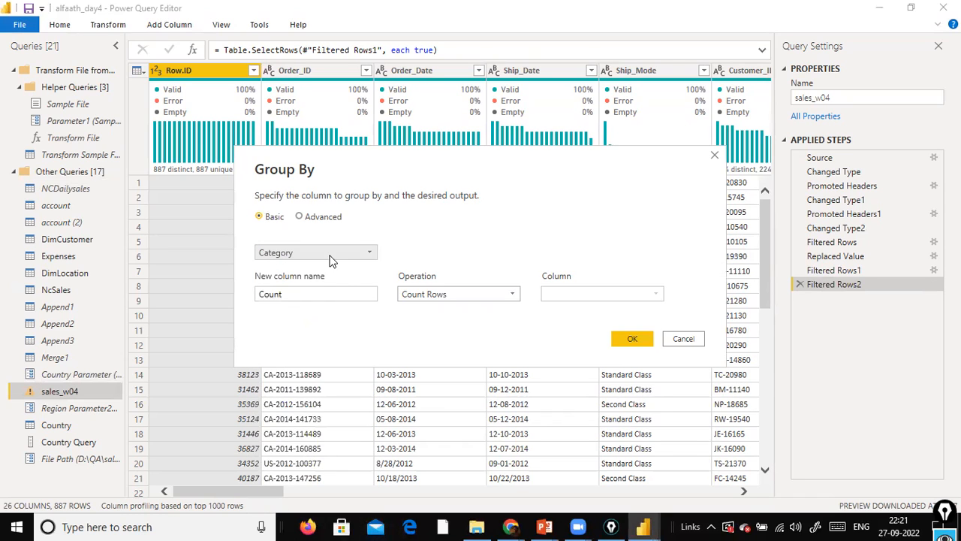
Step: Name the new aggregated column Total Sales
left_click_drag(341, 295, 118, 291)
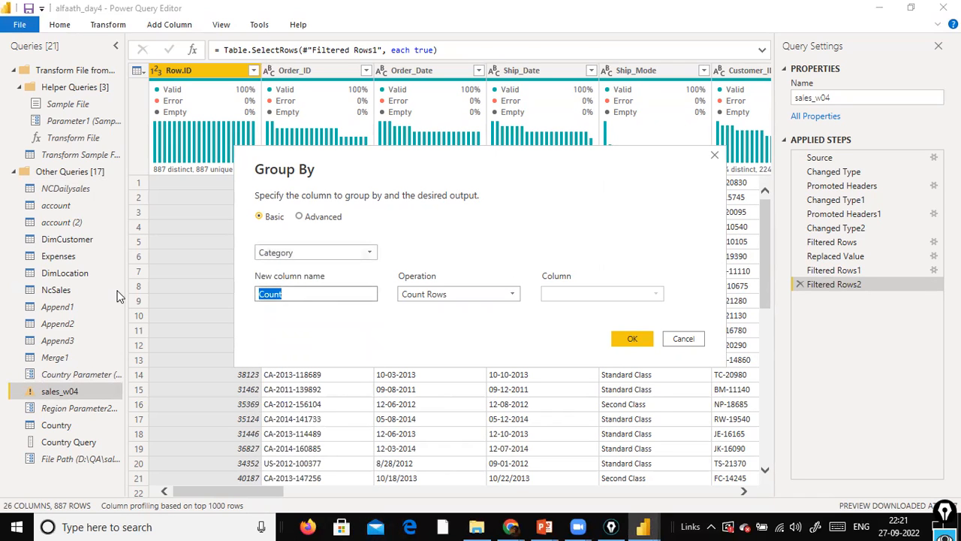
type("T")
type("otot")
key("BackSpace")
key("BackSpace")
type("al Sasles")
key("BackSpace")
key("BackSpace")
key("BackSpace")
key("BackSpace")
type("les")
key("Tab")
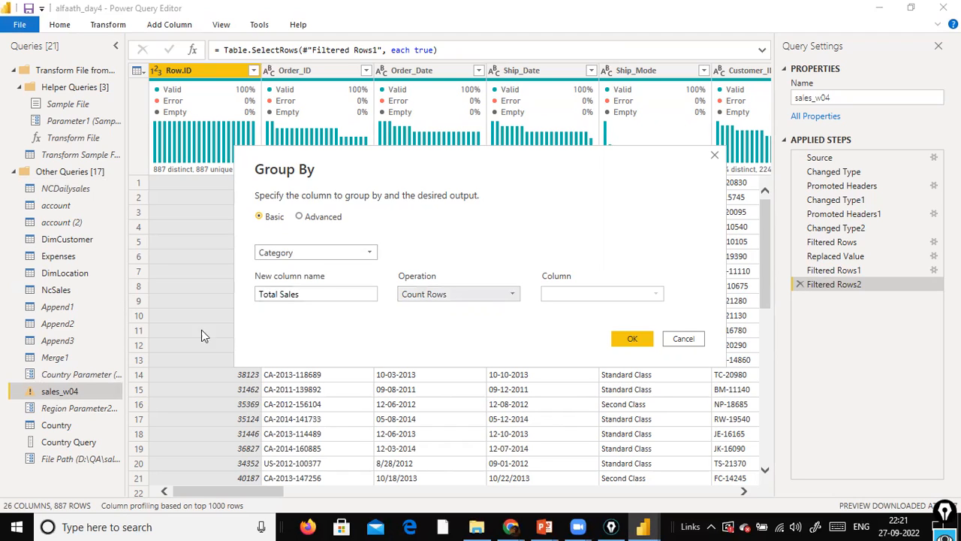
Step: Set the aggregation operation of the new column to Sum
left_click(510, 299)
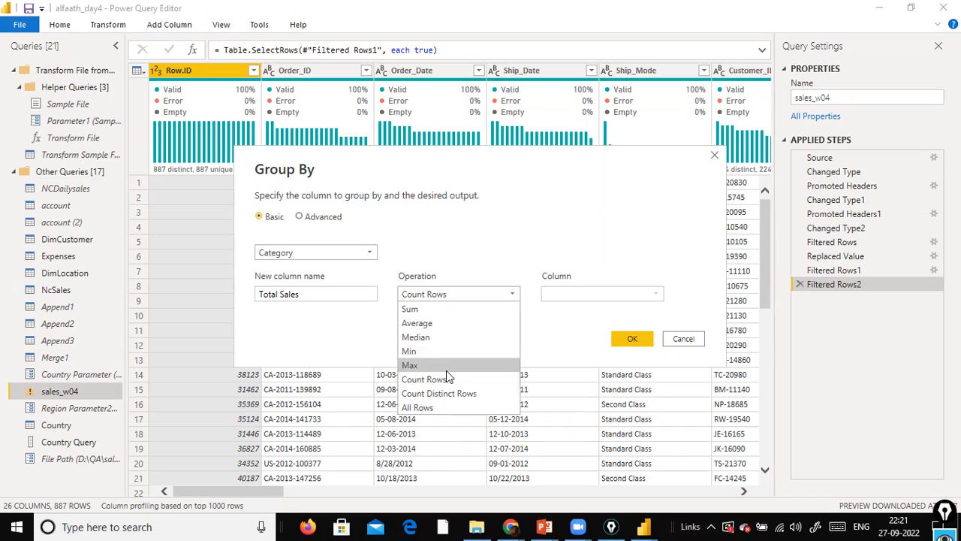
left_click(415, 380)
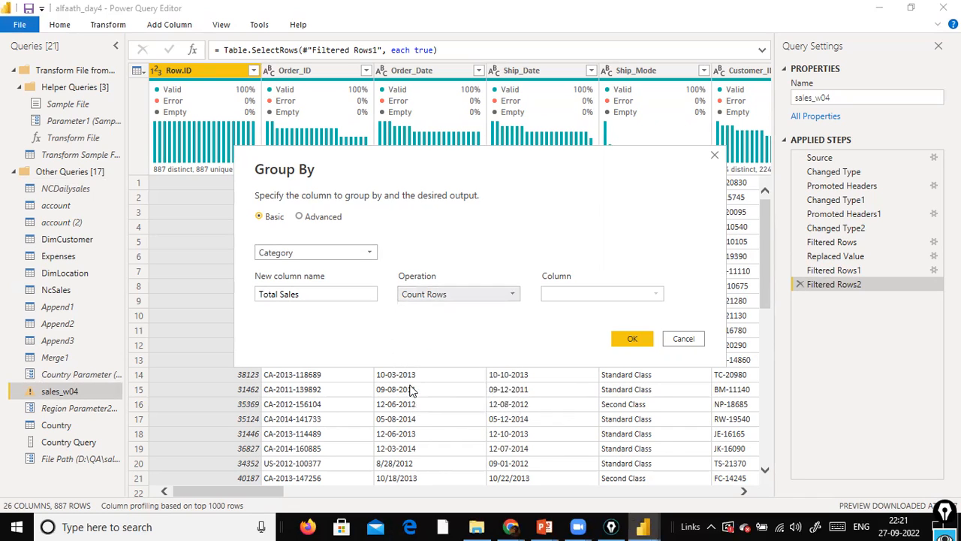
left_click(450, 295)
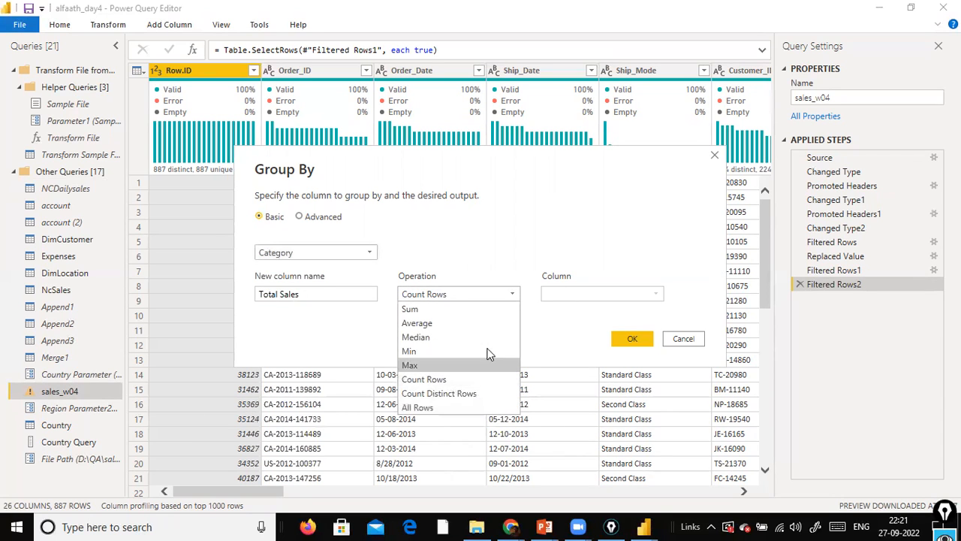
left_click(631, 293)
left_click(485, 299)
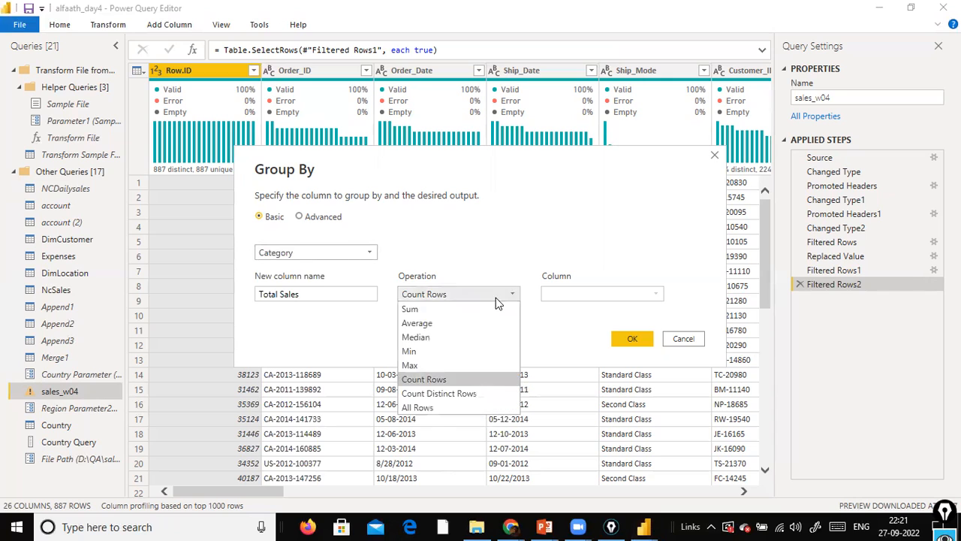
left_click(454, 310)
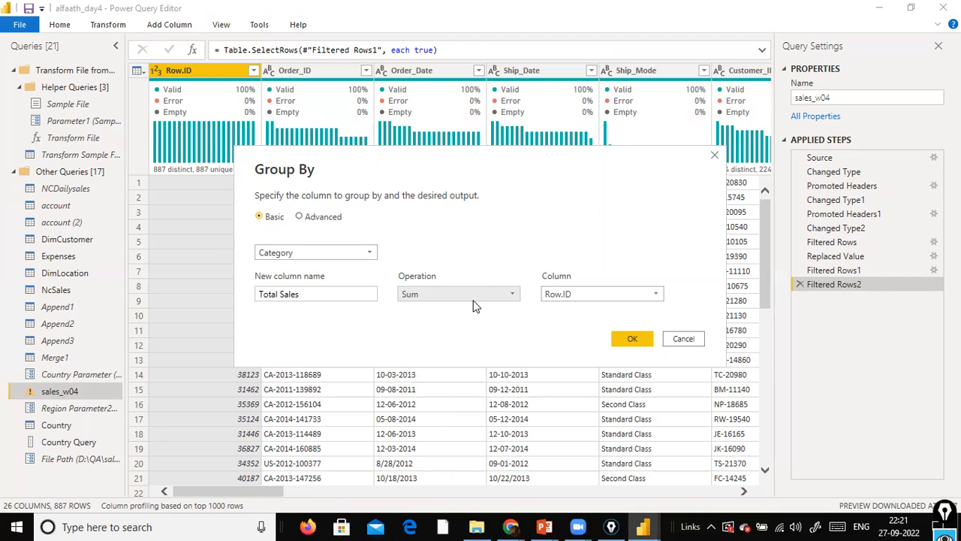
Step: Choose Quantity as the column that is summed for each category
left_click(656, 295)
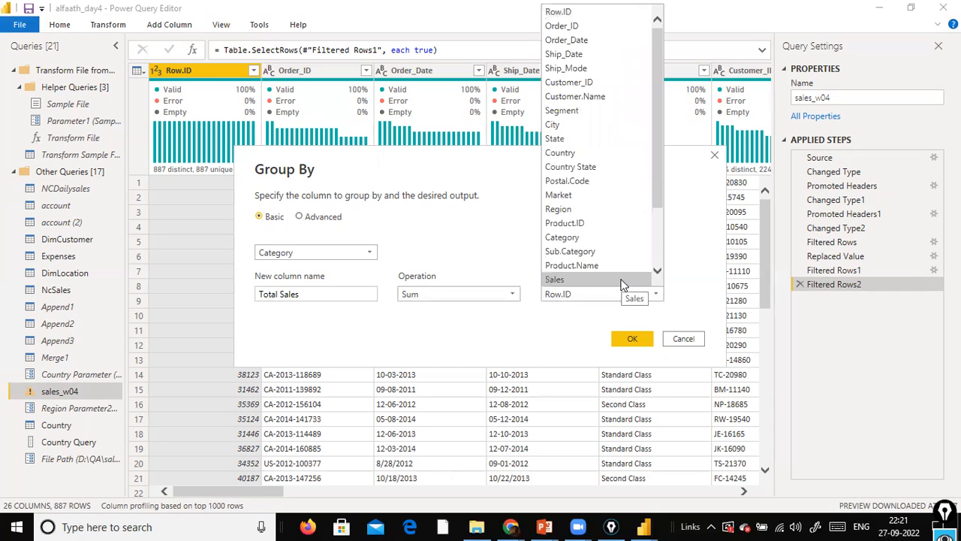
scroll(621, 285, "down", 1)
scroll(621, 285, "up", 1)
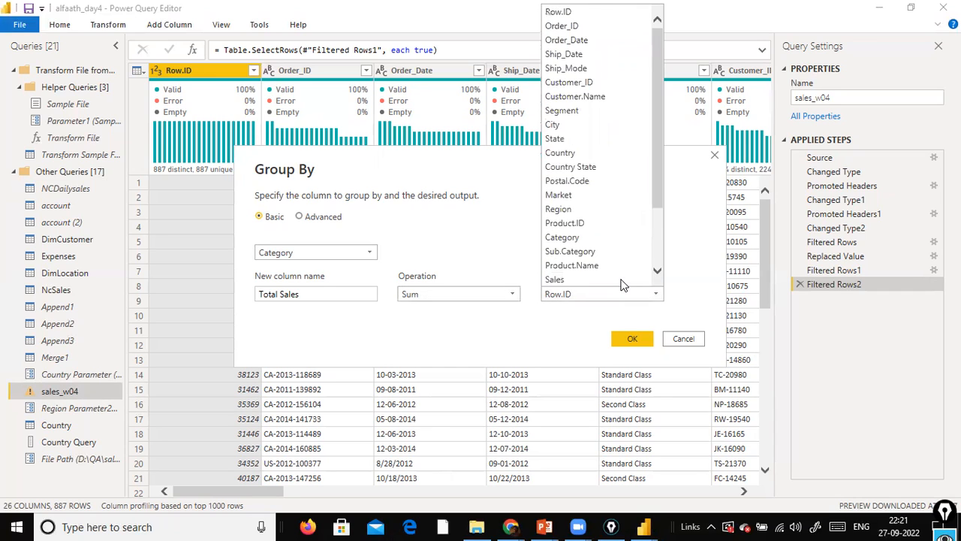
scroll(562, 142, "down", 2)
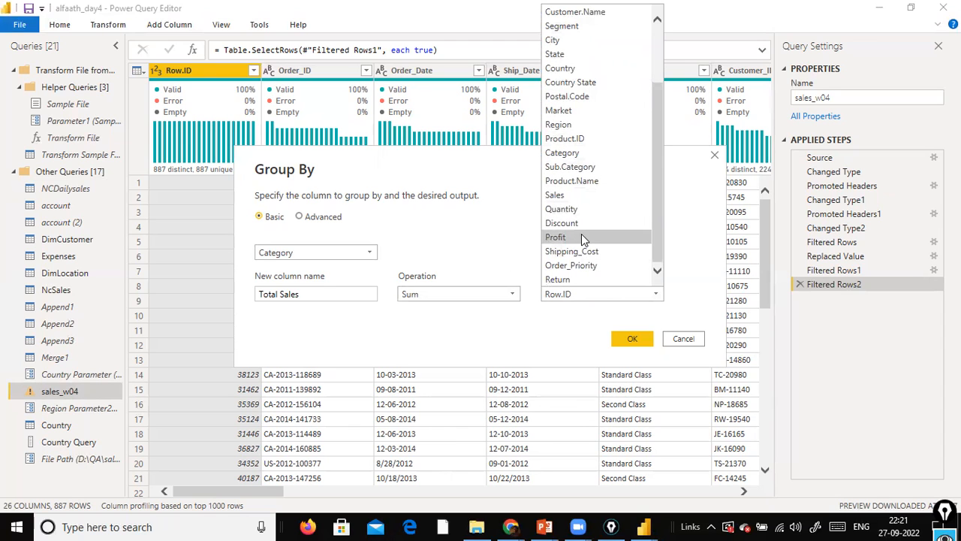
scroll(583, 237, "up", 2)
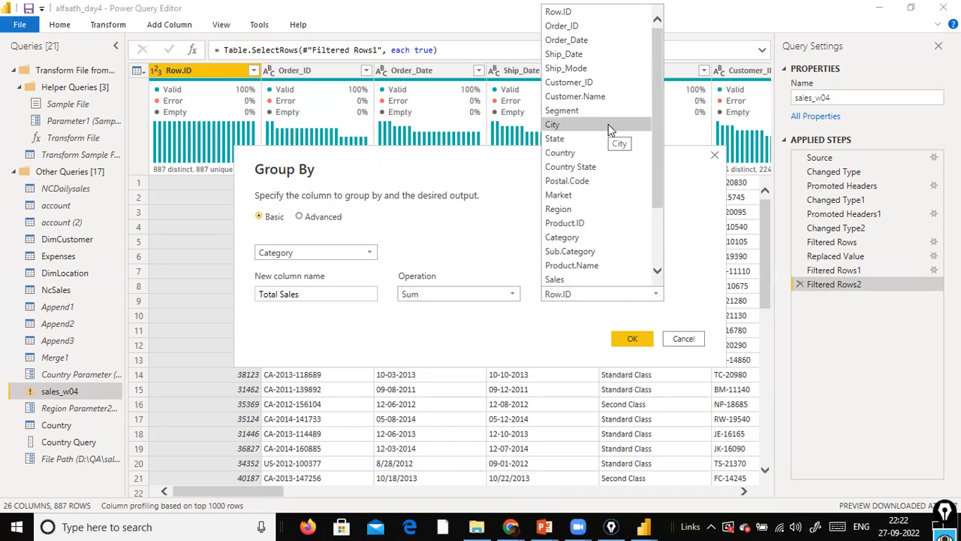
scroll(609, 129, "down", 2)
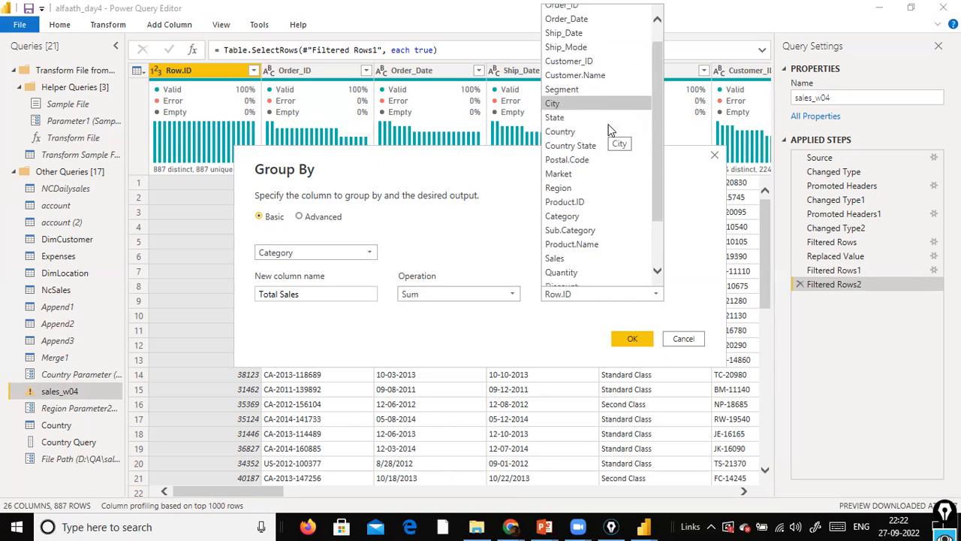
left_click(599, 210)
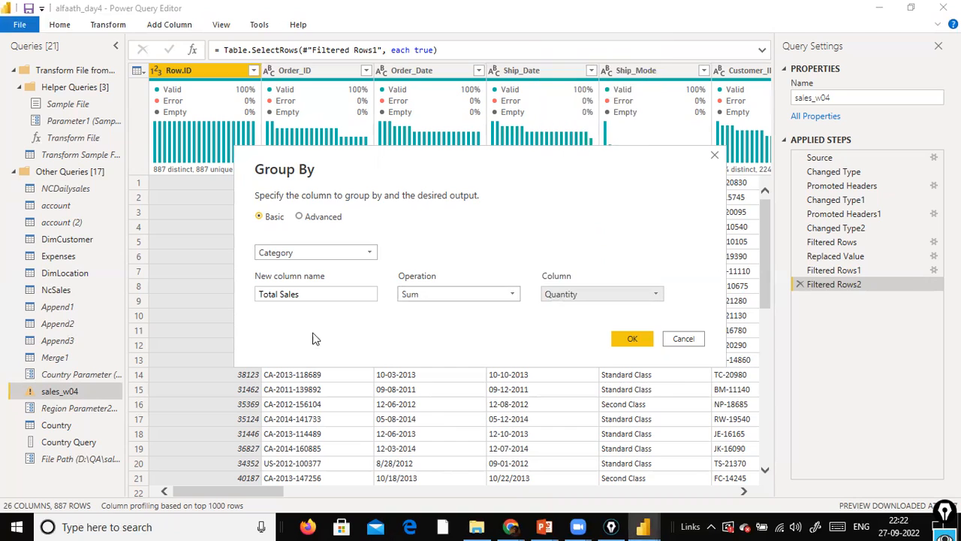
Step: Rename the new aggregated column to Total Units Sold and apply the grouping
left_click(310, 299)
key("BackSpace")
key("BackSpace")
key("BackSpace")
key("BackSpace")
key("BackSpace")
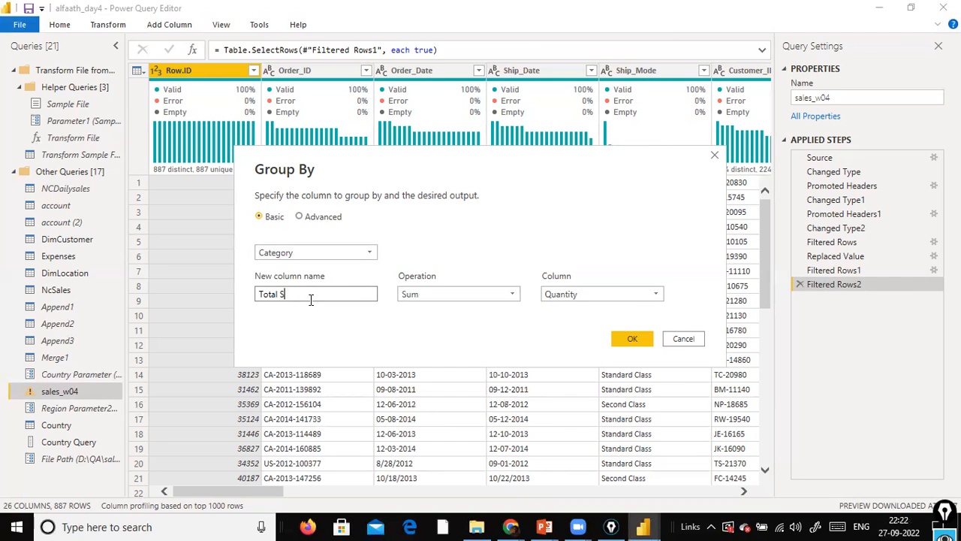
type("Uit")
key("BackSpace")
key("BackSpace")
type("nits Sold")
left_click(631, 341)
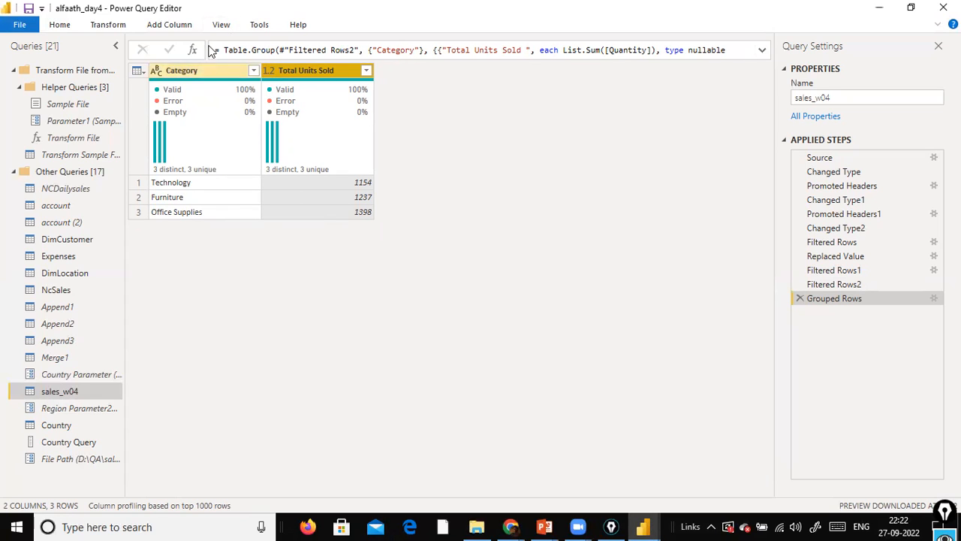
mouse_move(197, 114)
left_click(108, 25)
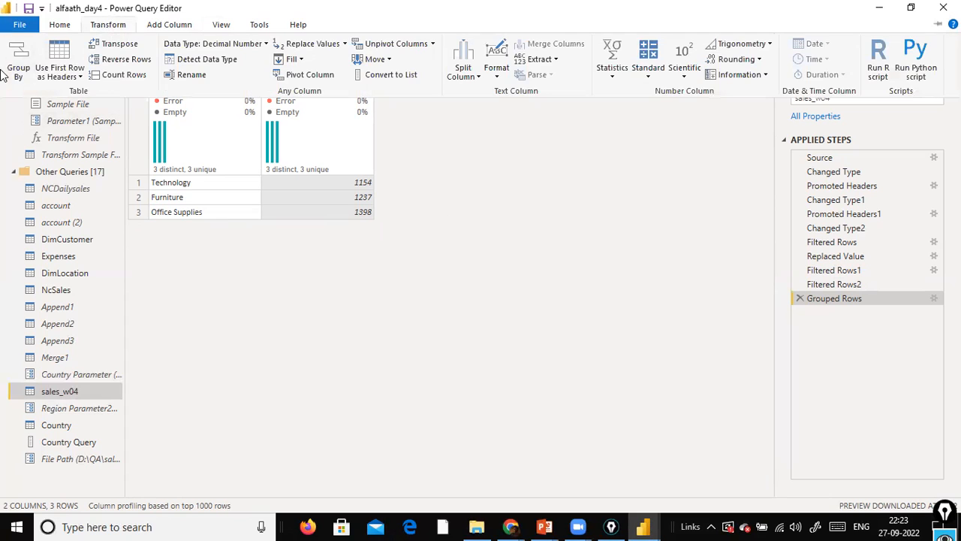
left_click(530, 172)
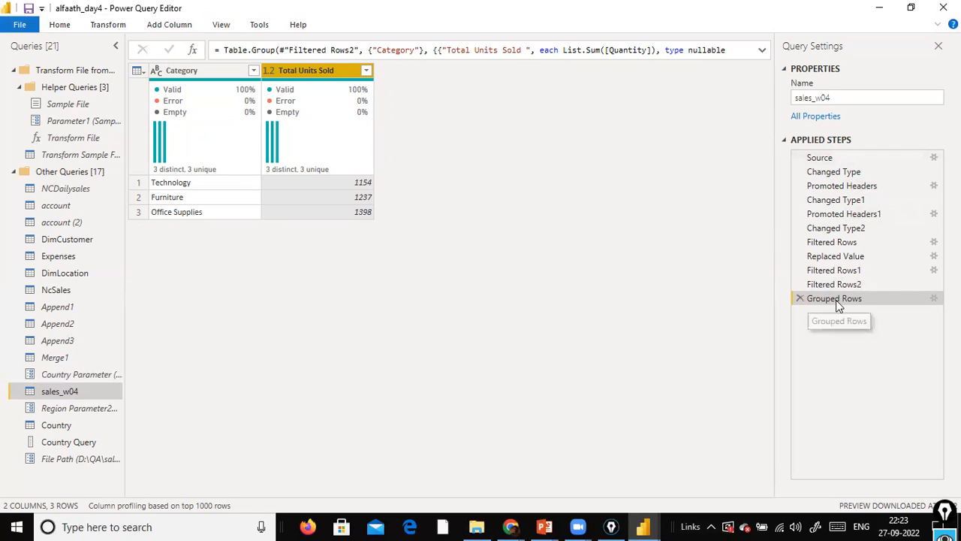
Step: Open the settings of the Grouped Rows step for editing and move the dialog clear of the grouped table
left_click(933, 299)
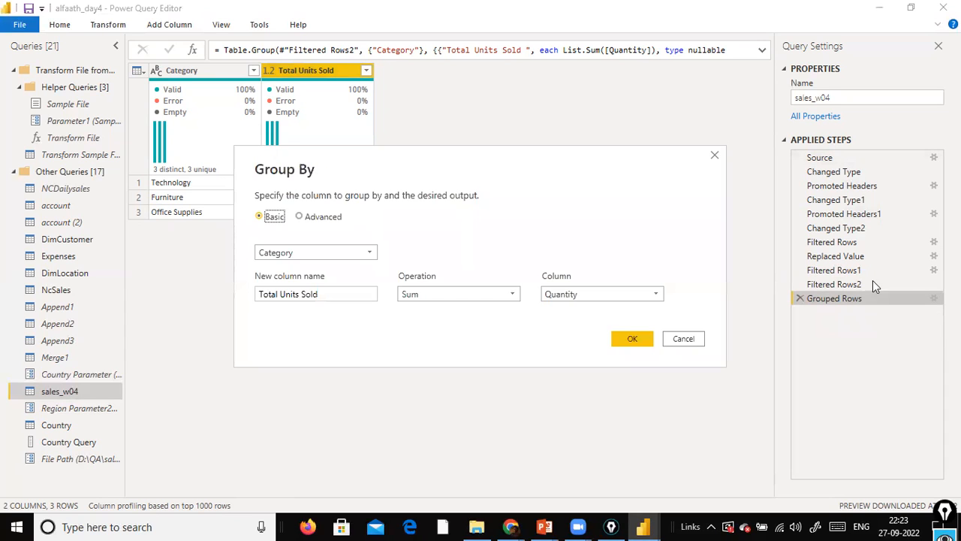
left_click_drag(663, 170, 679, 137)
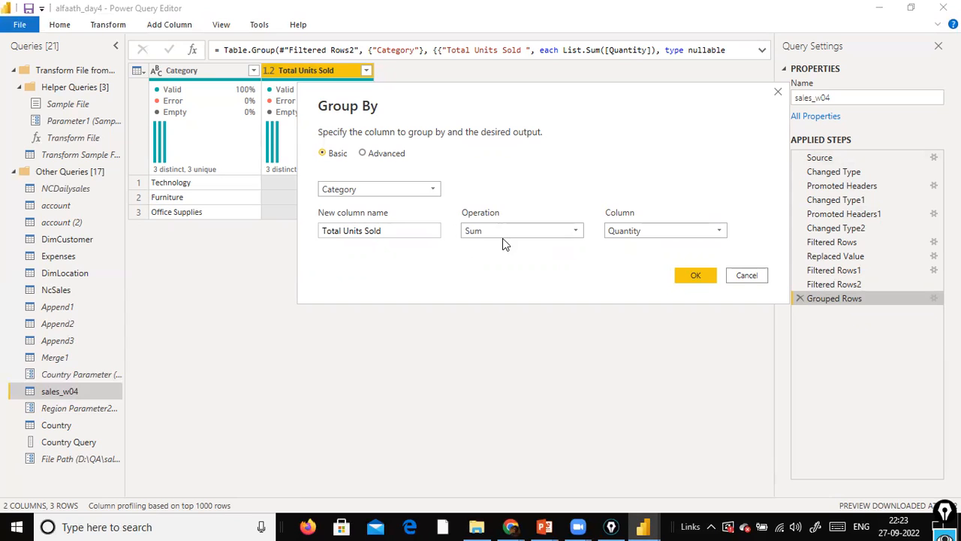
left_click_drag(561, 107, 590, 256)
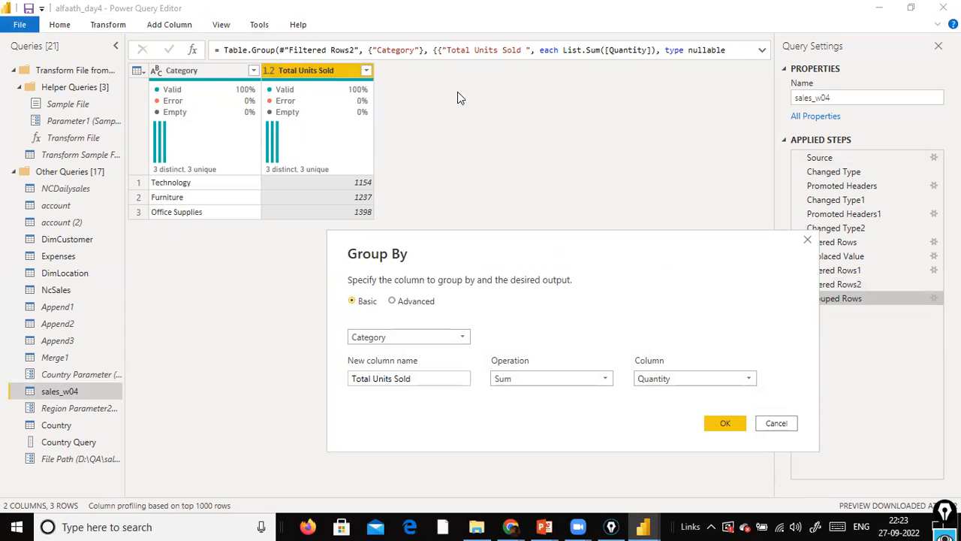
left_click_drag(443, 291, 494, 149)
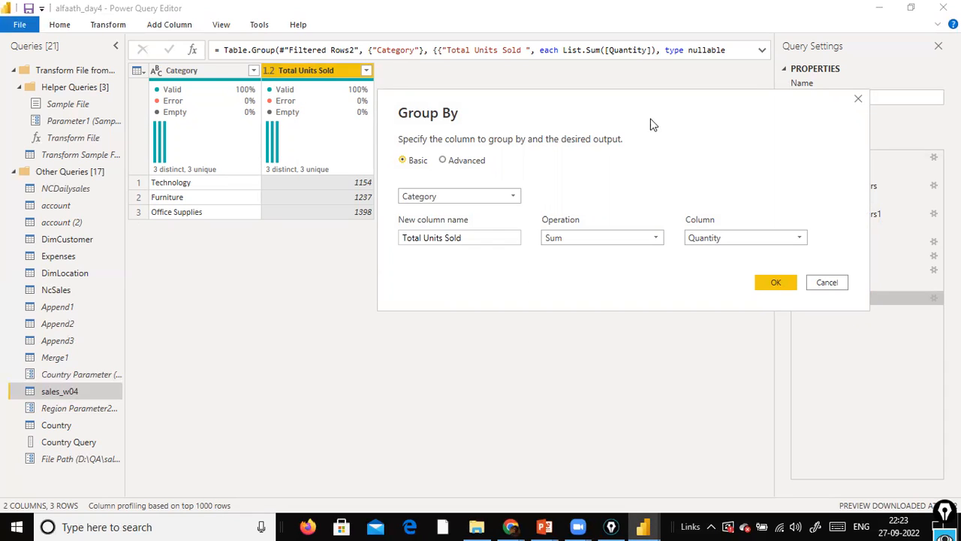
Step: Switch the grouping to Advanced mode and add a second aggregation named Total Profit
left_click(443, 162)
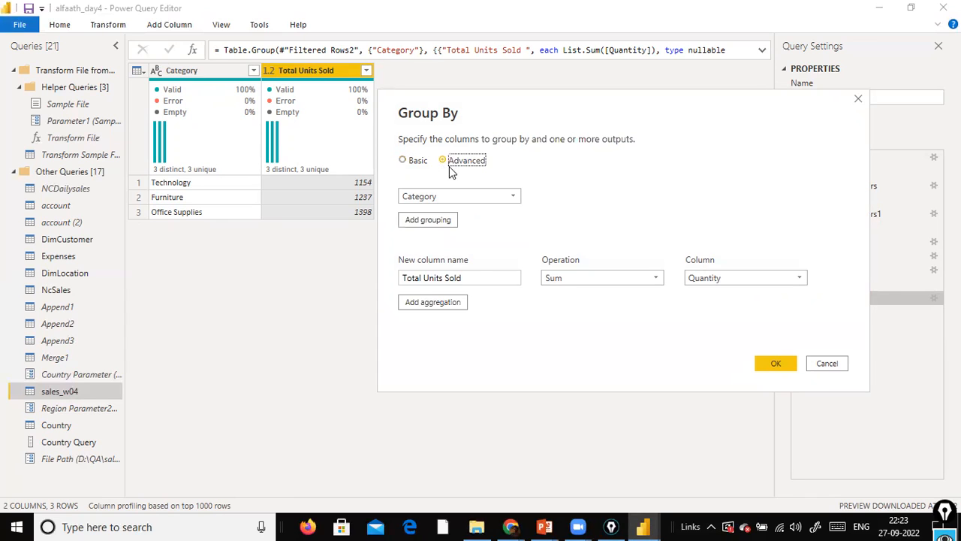
left_click(426, 304)
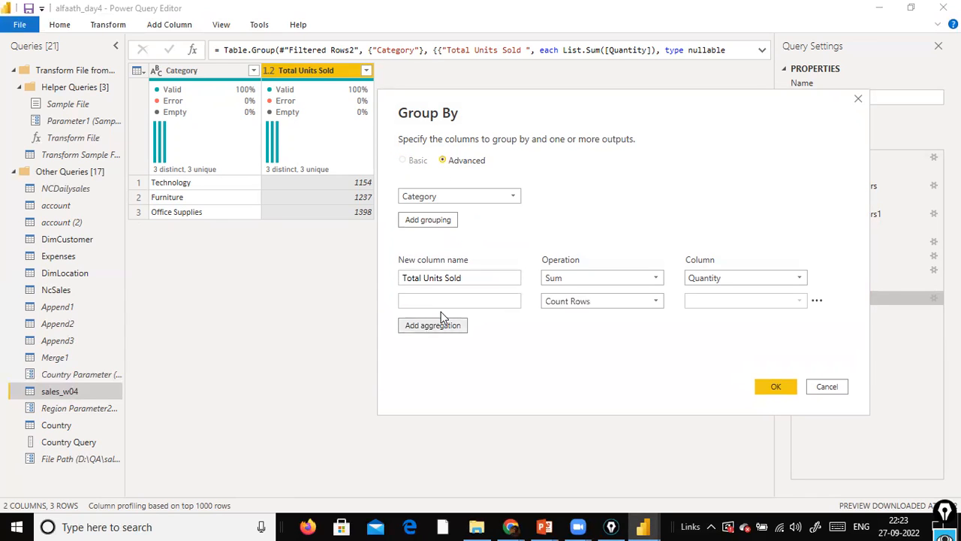
type("Total ")
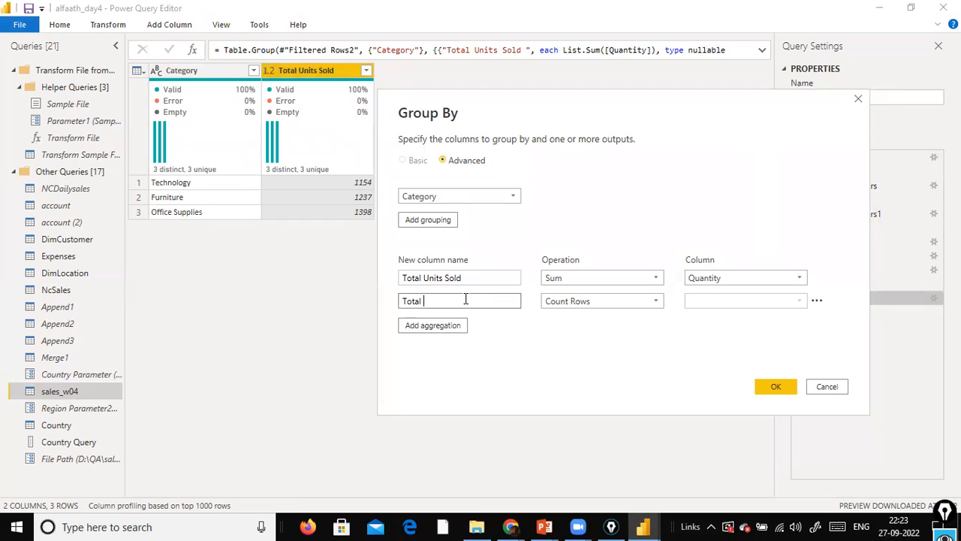
type("Profi")
Step: Set the Total Profit aggregation to the Sum of the Profit column
left_click(594, 301)
left_click(578, 316)
left_click(774, 304)
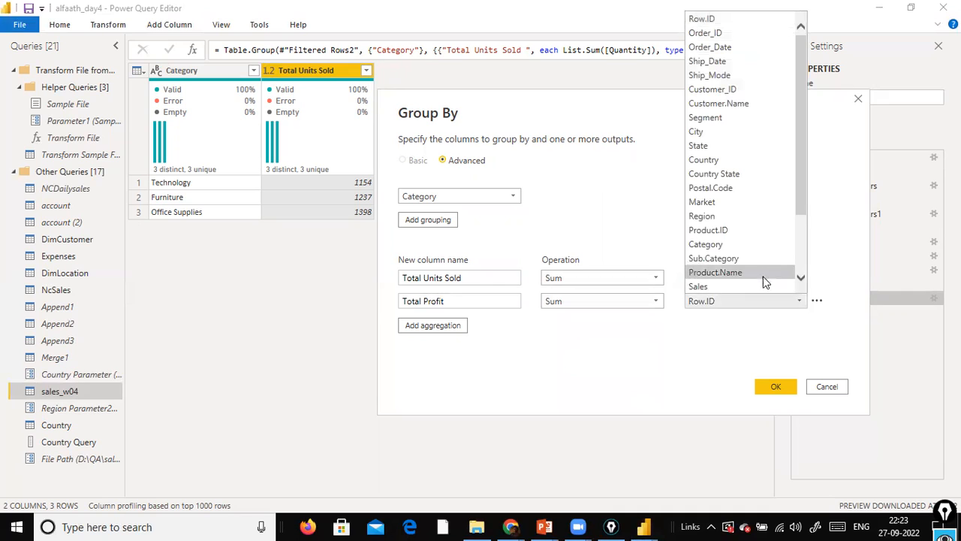
scroll(739, 162, "down", 1)
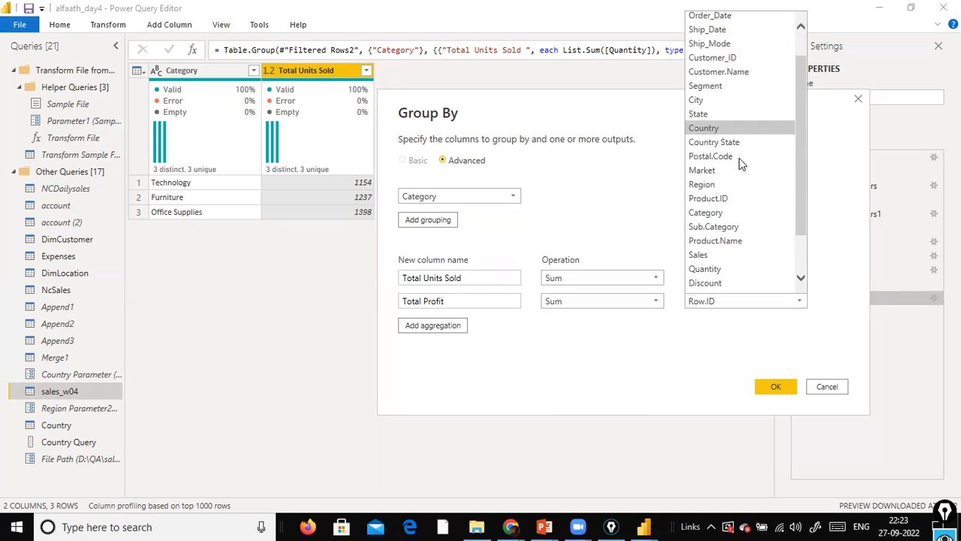
scroll(739, 158, "down", 2)
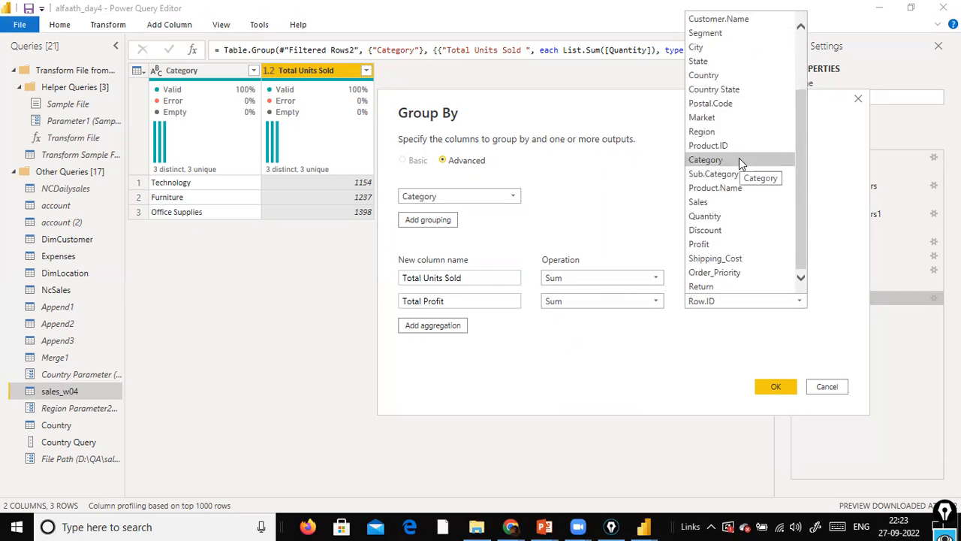
left_click(732, 248)
Step: Add a third aggregation named Total # of Transactions
left_click(443, 326)
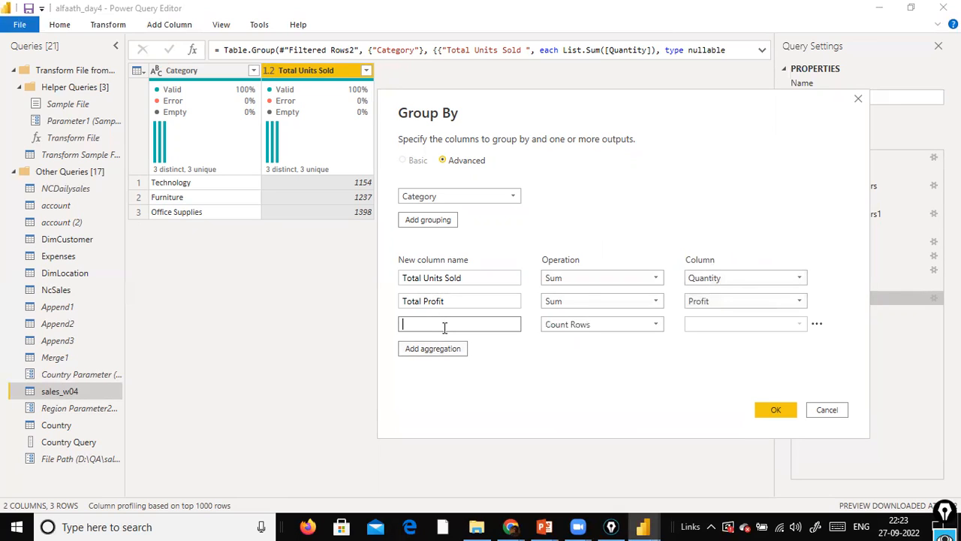
type("Total ")
type("# o")
type("f Trans")
type("acton")
type("ions")
key("BackSpace")
key("Tab")
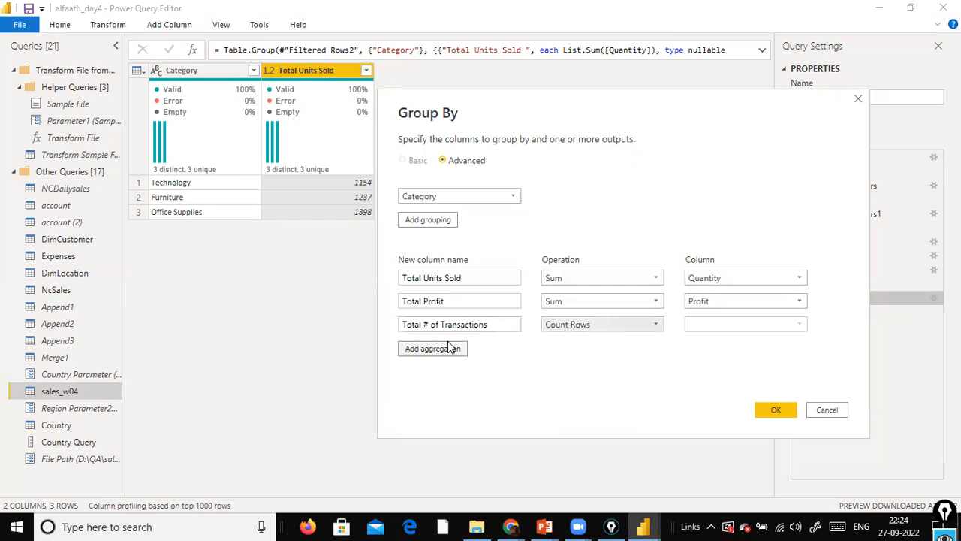
Step: Use Count Rows as the operation for Total # of Transactions and apply the grouping
left_click(656, 323)
left_click(585, 407)
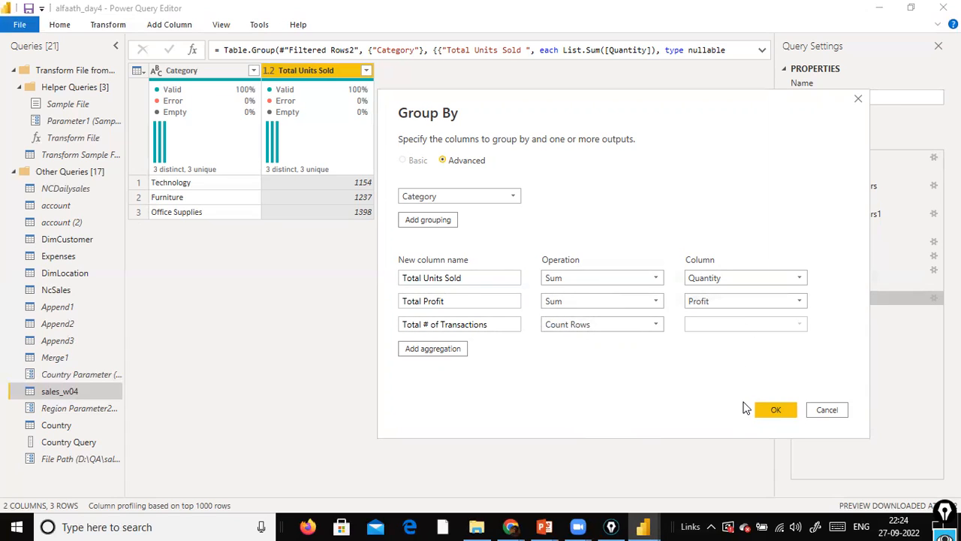
left_click(618, 327)
left_click(618, 327)
left_click(779, 415)
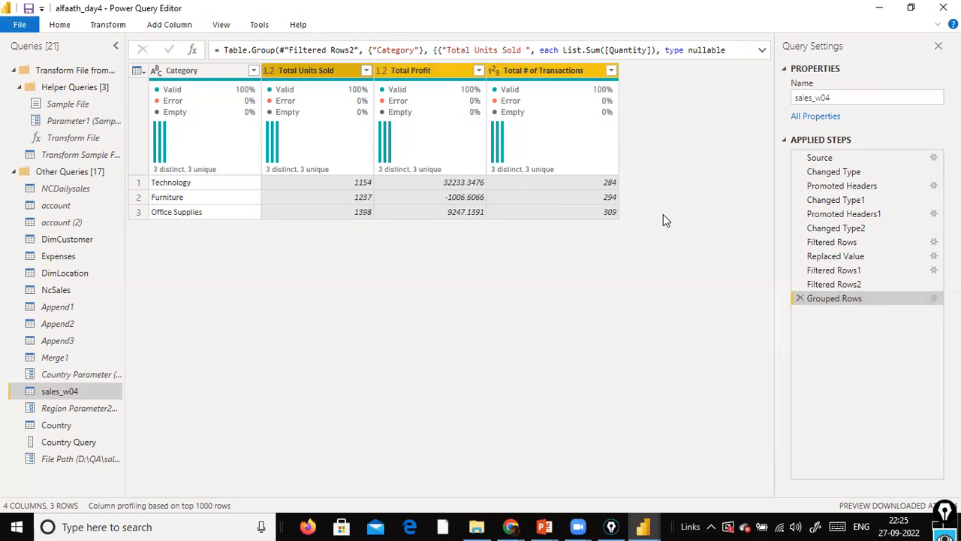
Step: Edit the Grouped Rows step to add Segment as a second grouping column after Category, and apply it
left_click(933, 299)
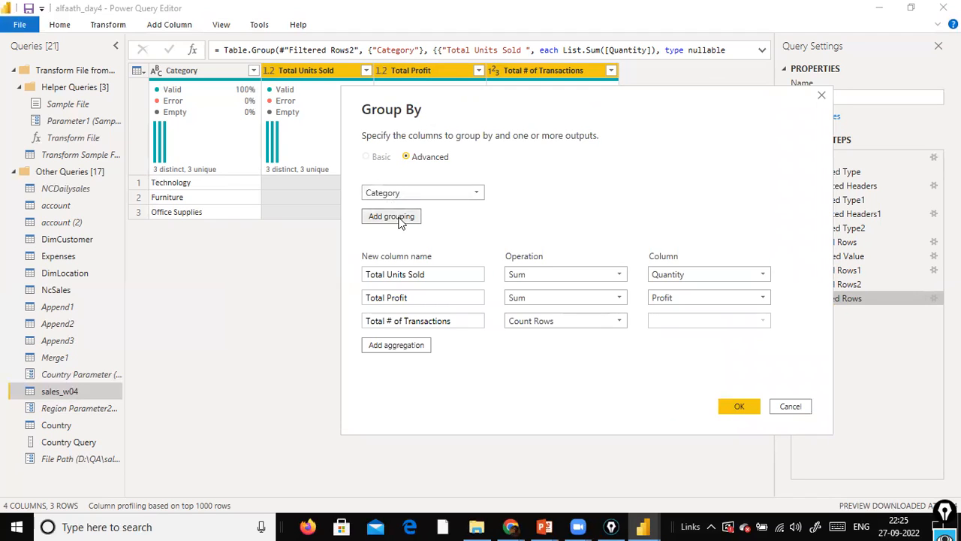
left_click(391, 216)
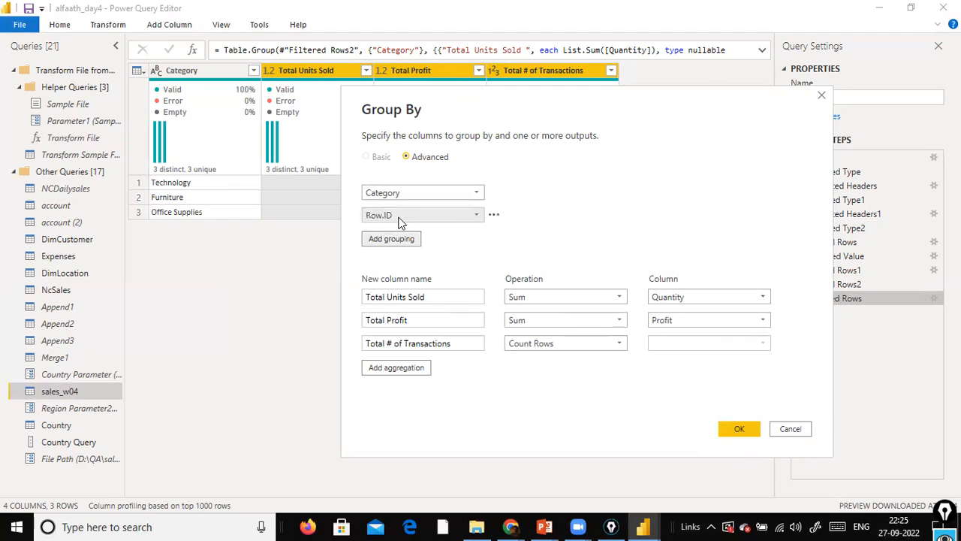
left_click(473, 214)
scroll(464, 299, "down", 2)
scroll(459, 299, "up", 1)
left_click(458, 290)
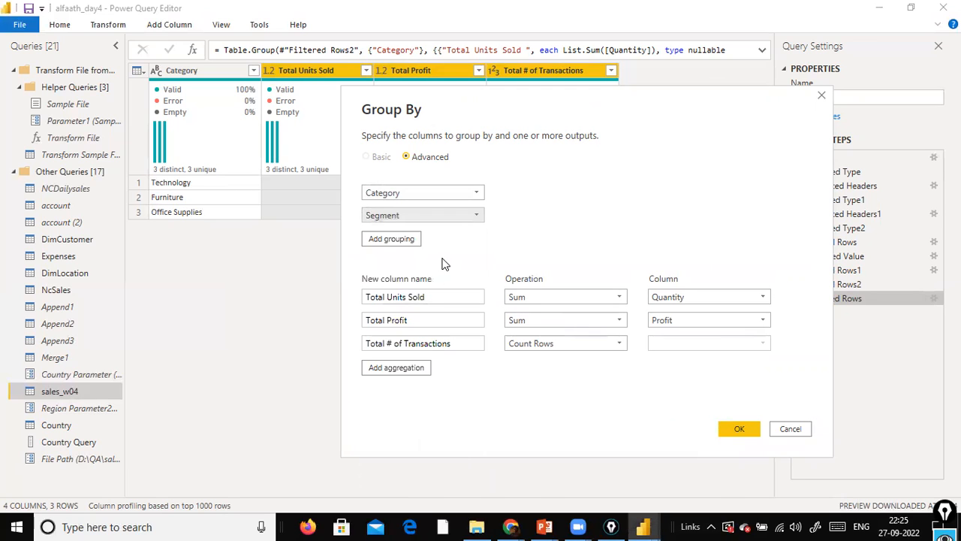
left_click(726, 431)
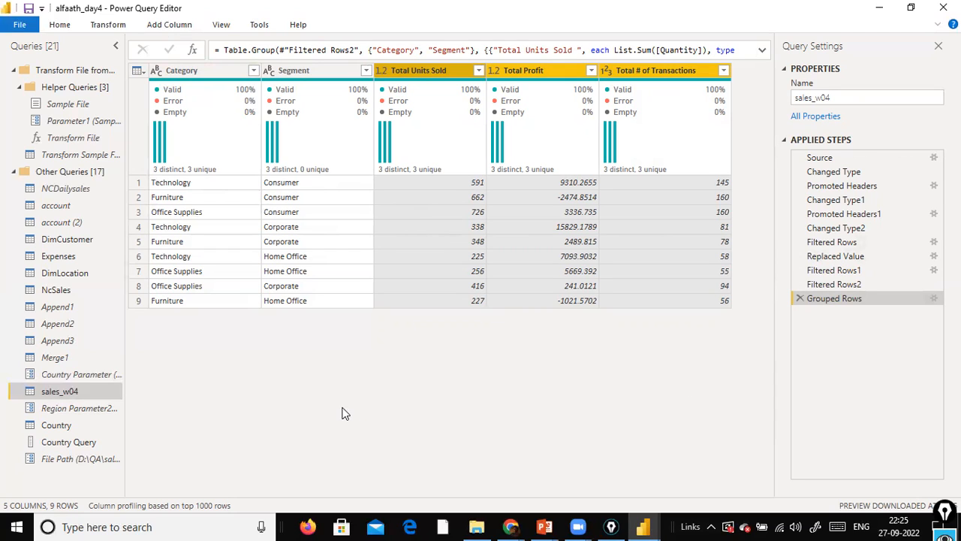
key("ctrl+shift+3")
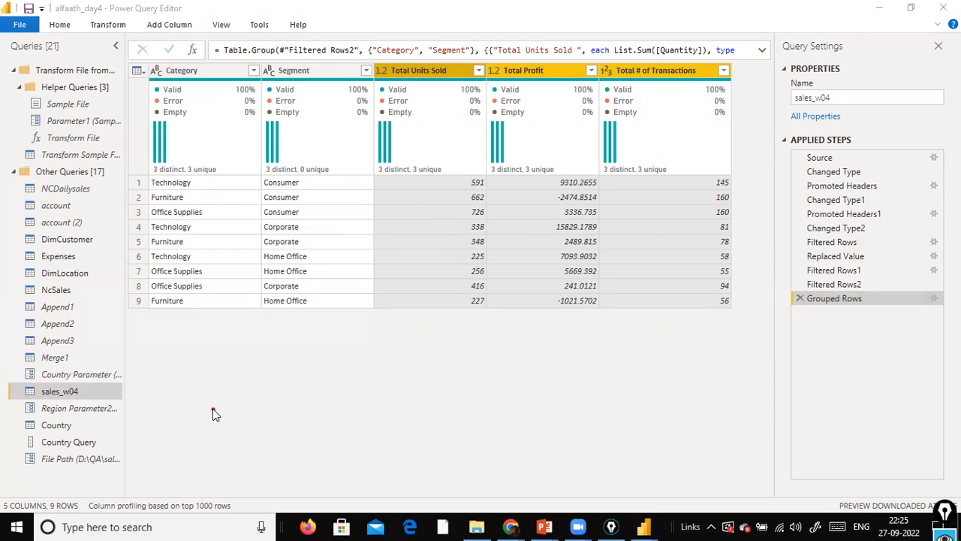
mouse_move(152, 57)
left_mouse_down()
mouse_move(163, 101)
mouse_move(331, 110)
mouse_move(349, 125)
left_mouse_up()
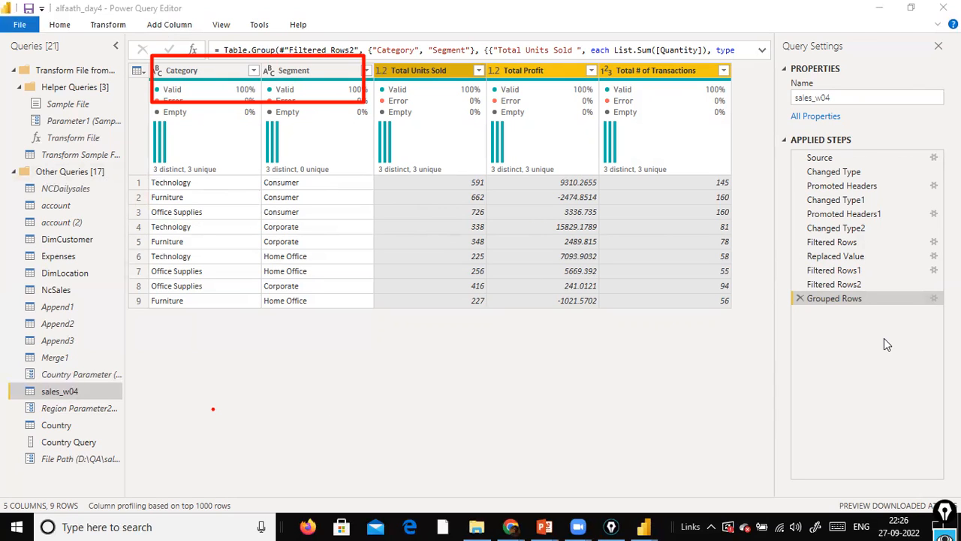
key("Escape")
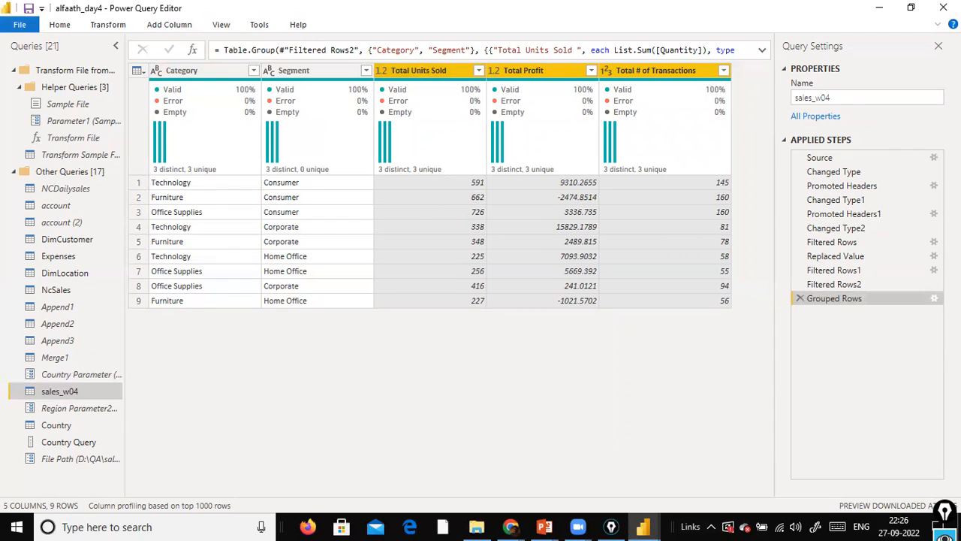
Step: Reopen the Grouped Rows settings and add a fourth aggregation named Granular Level View
left_click(933, 298)
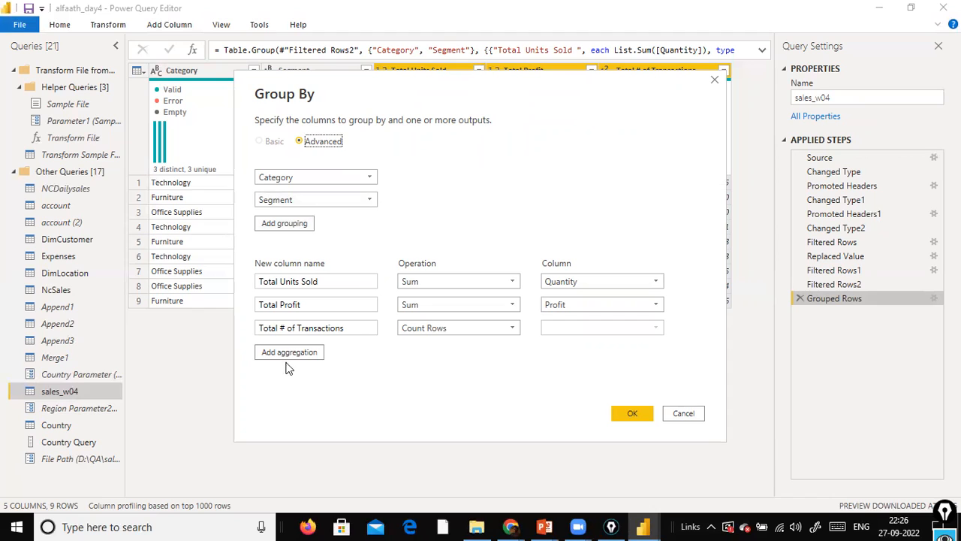
left_click(309, 351)
left_click(314, 347)
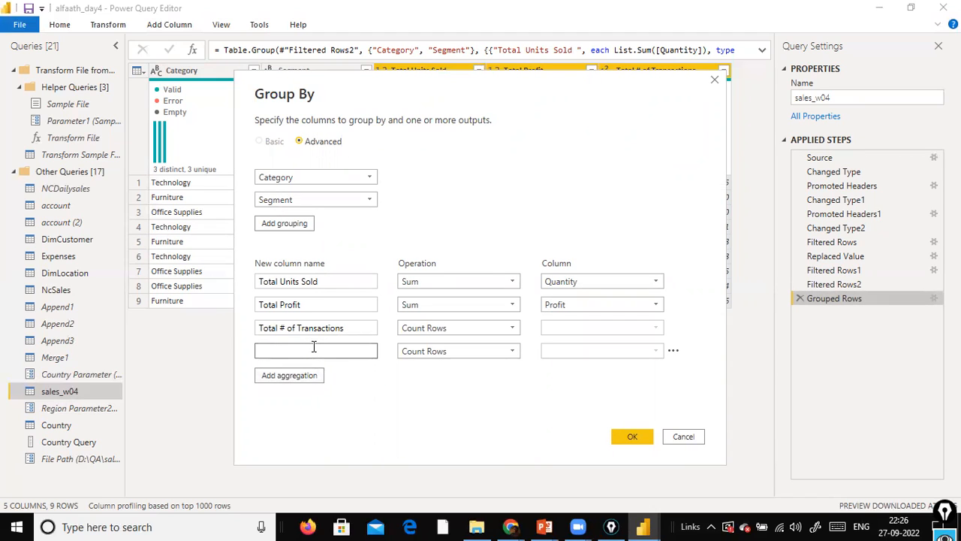
type("Trans")
double_click(314, 347)
type("Granular Level View")
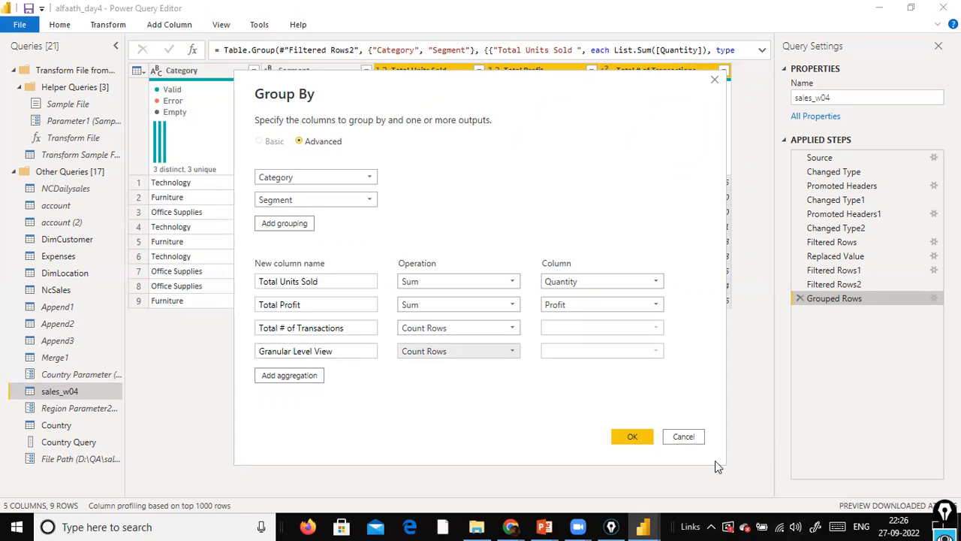
Step: Set the Granular Level View operation to All Rows and apply the grouping
left_click(513, 352)
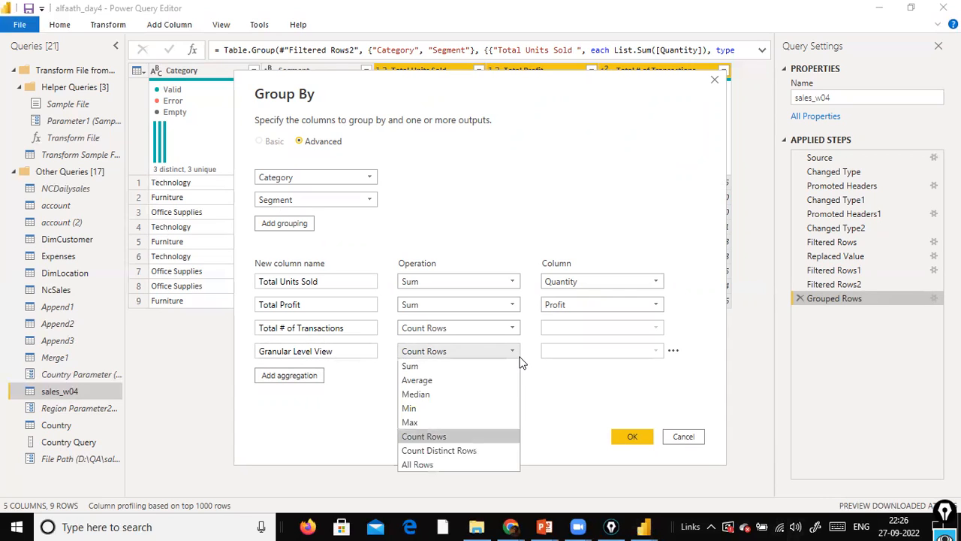
left_click(453, 466)
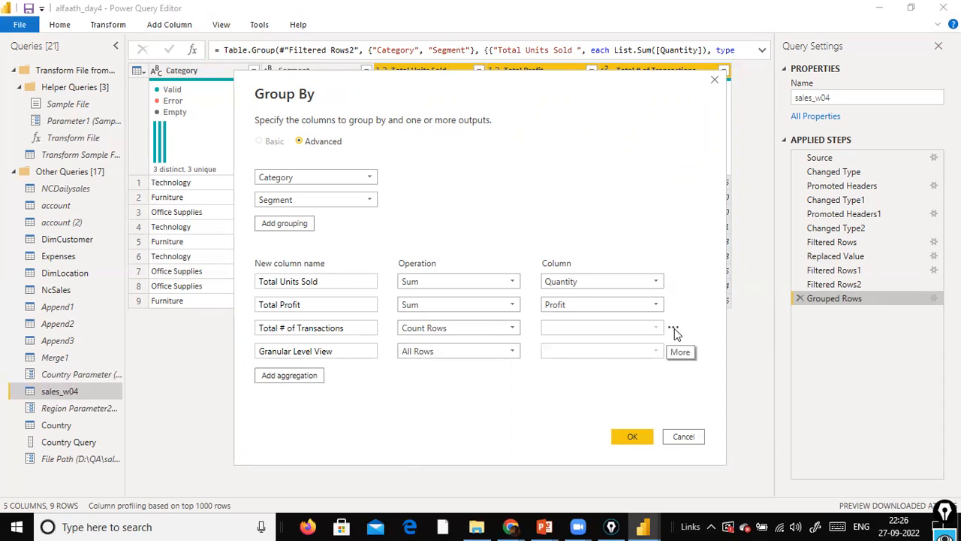
left_click(674, 329)
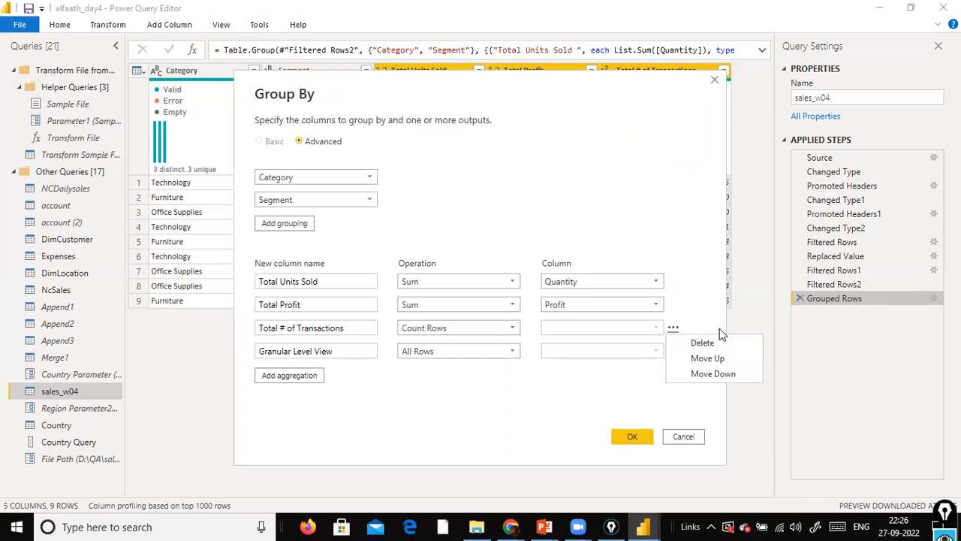
left_click(584, 396)
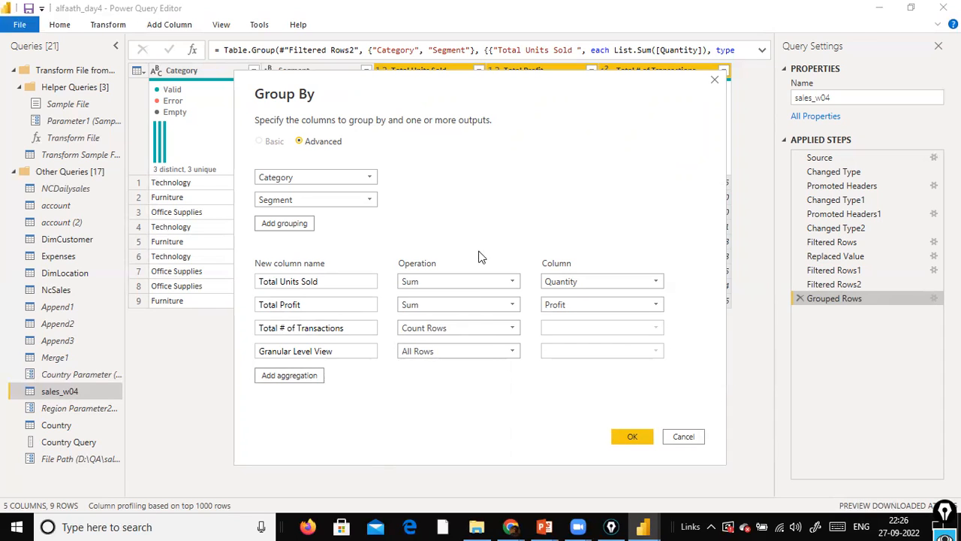
left_click(614, 440)
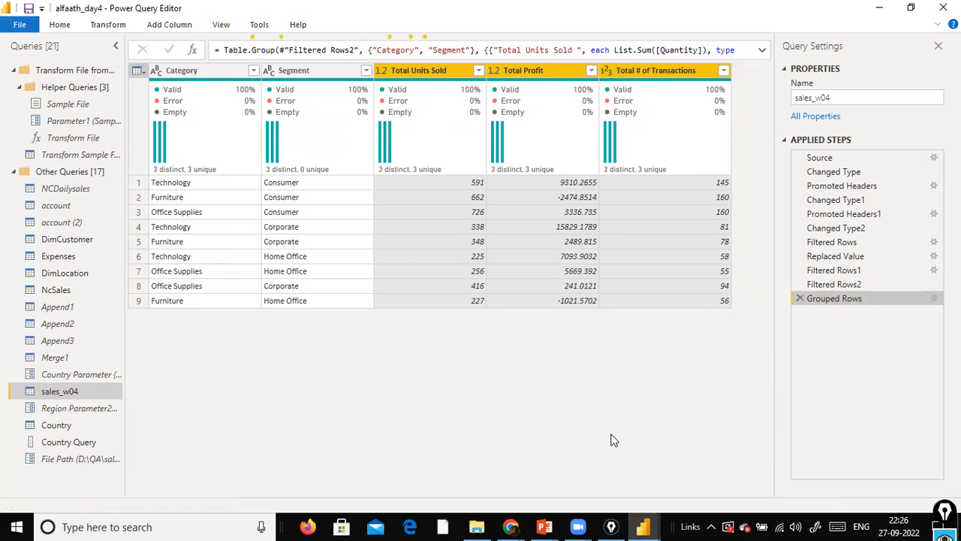
Step: Close the Query Settings pane to give the grouped table more width
left_click_drag(430, 492, 615, 471)
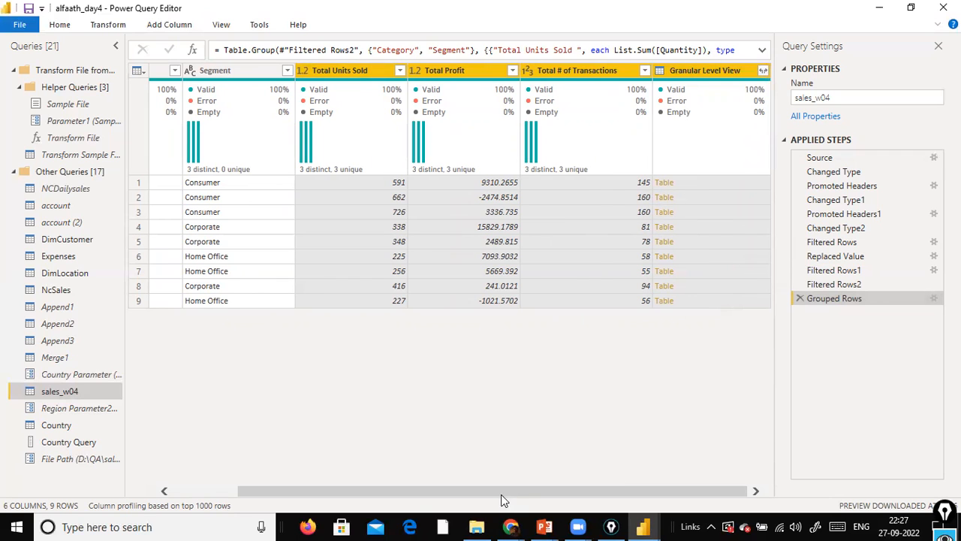
left_click_drag(501, 492, 435, 492)
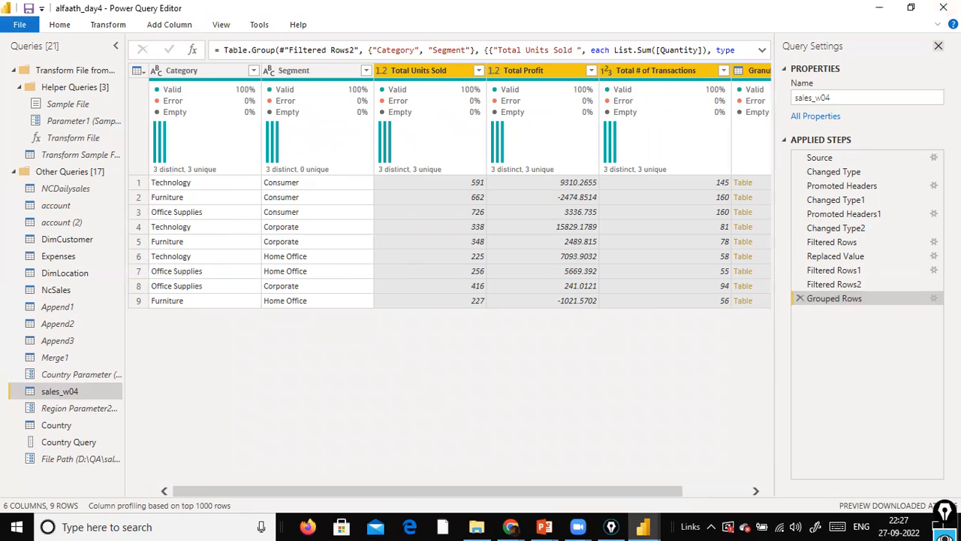
left_click(937, 48)
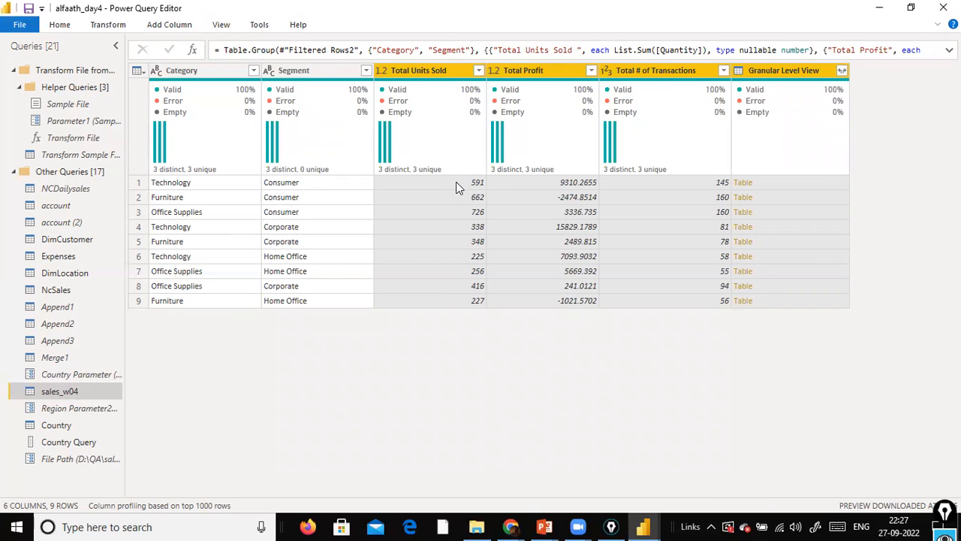
Step: Preview the nested Granular Level View table for Technology in the Consumer segment, enlarging the preview area to examine its rows
left_click(805, 183)
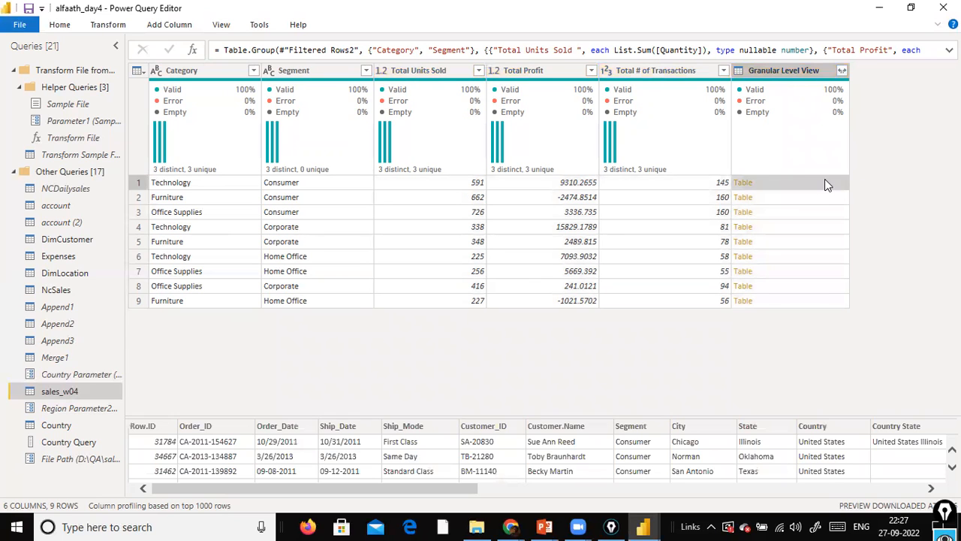
left_click_drag(517, 418, 535, 353)
scroll(423, 415, "down", 5)
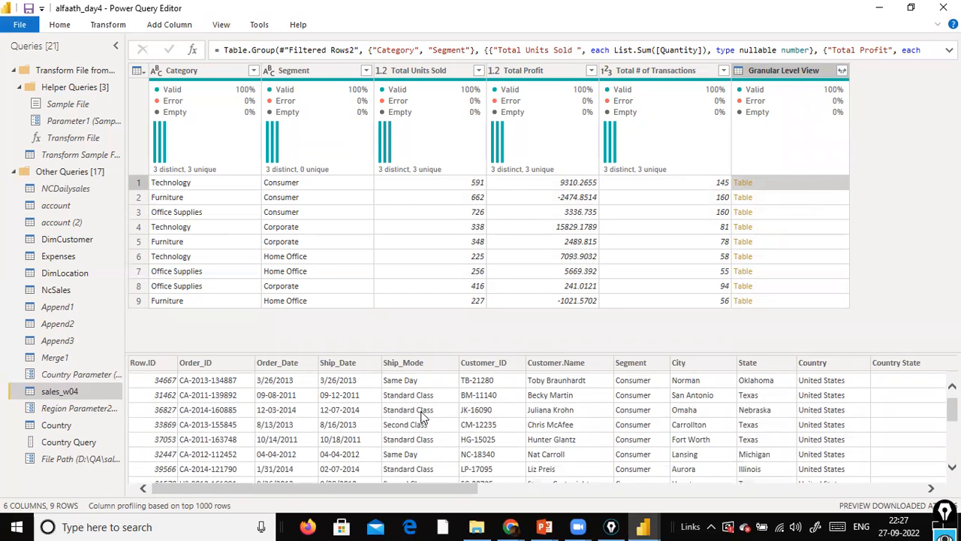
scroll(423, 417, "up", 5)
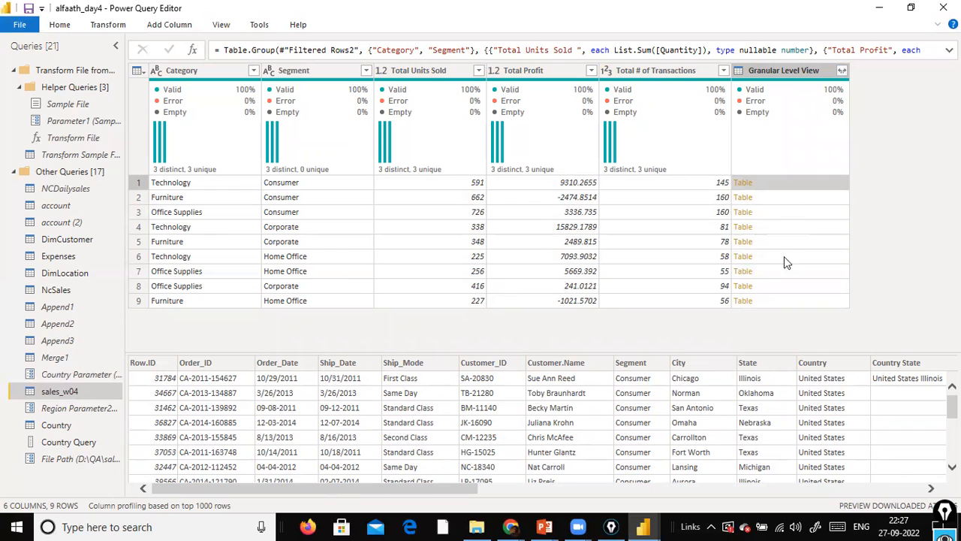
Step: Examine the nested Granular Level View rows for Office Supplies in the Home Office segment
left_click(781, 275)
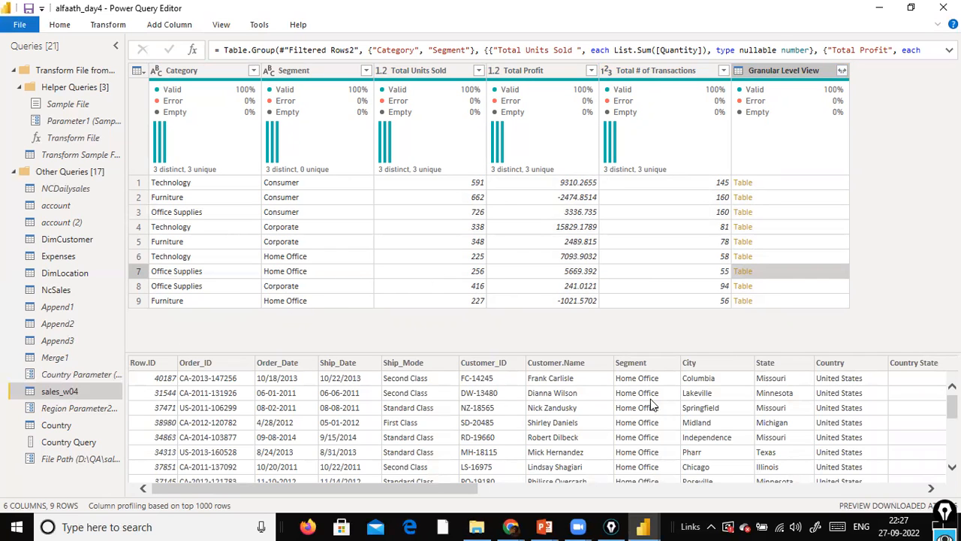
scroll(677, 402, "down", 5)
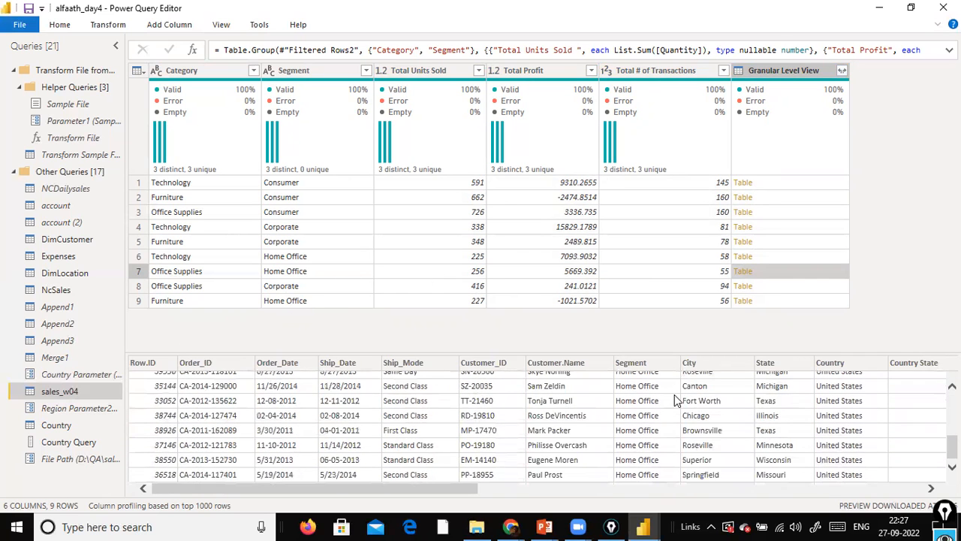
scroll(674, 401, "up", 3)
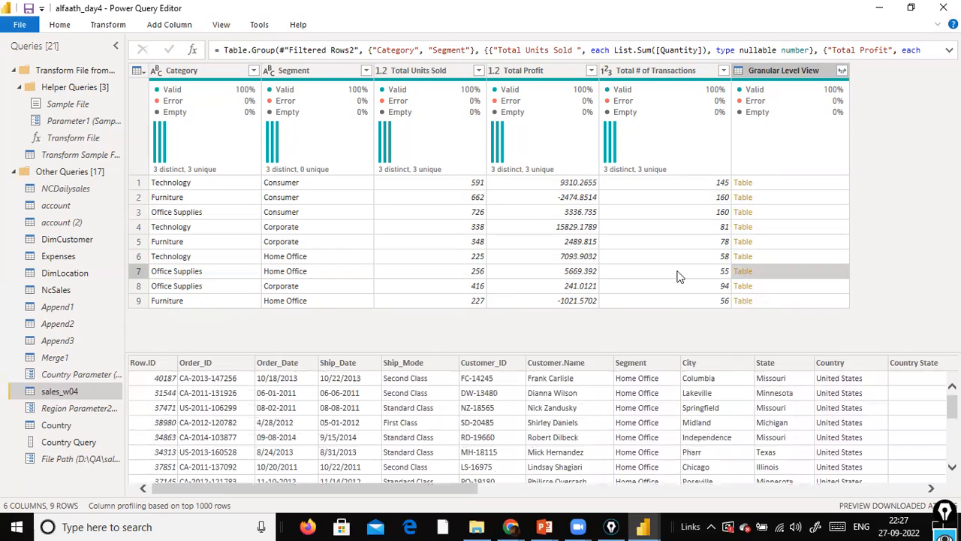
Step: Sort the grouped table by Total Profit in descending order
left_click(593, 70)
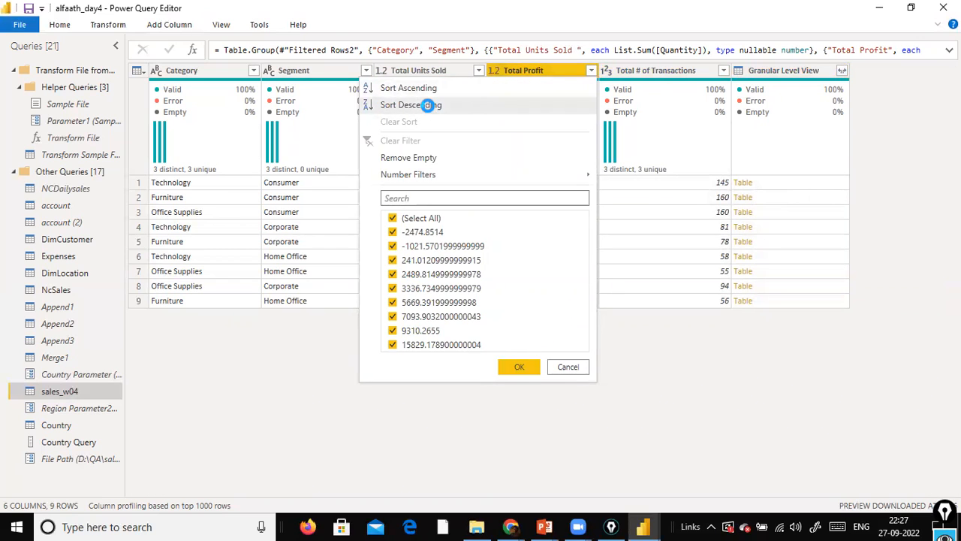
left_click(428, 105)
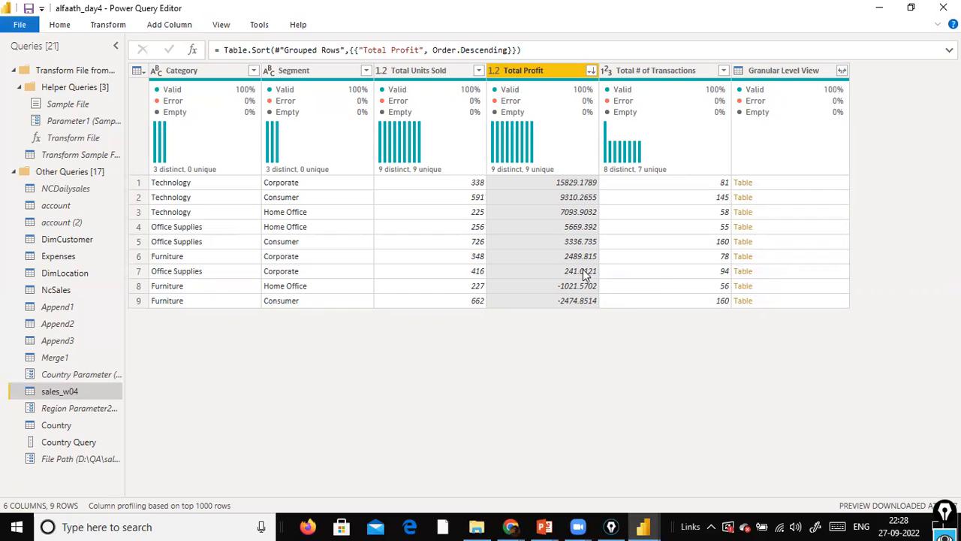
Step: Preview the nested Granular Level View table for Office Supplies in the Corporate segment and examine its Sales, Quantity, Discount and Profit values
left_click(837, 277)
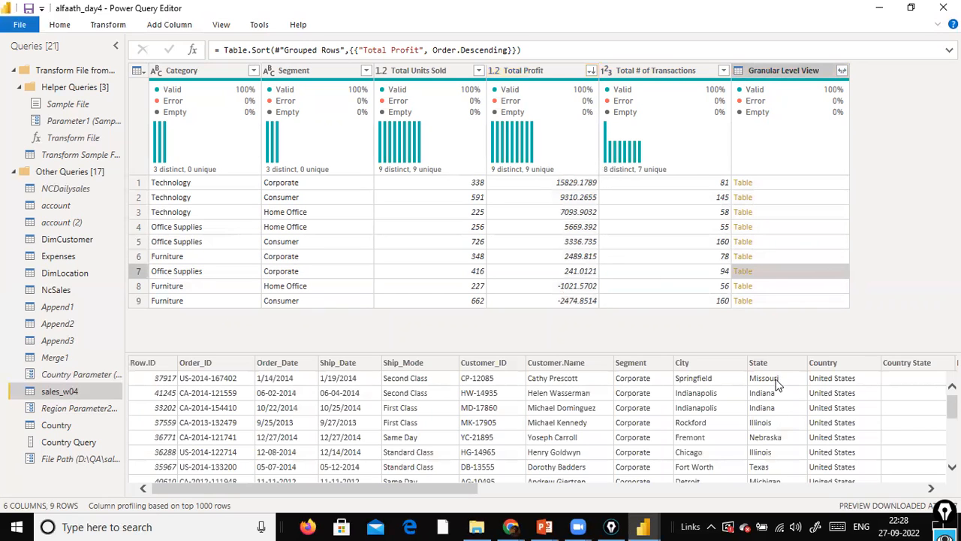
scroll(492, 449, "down", 5)
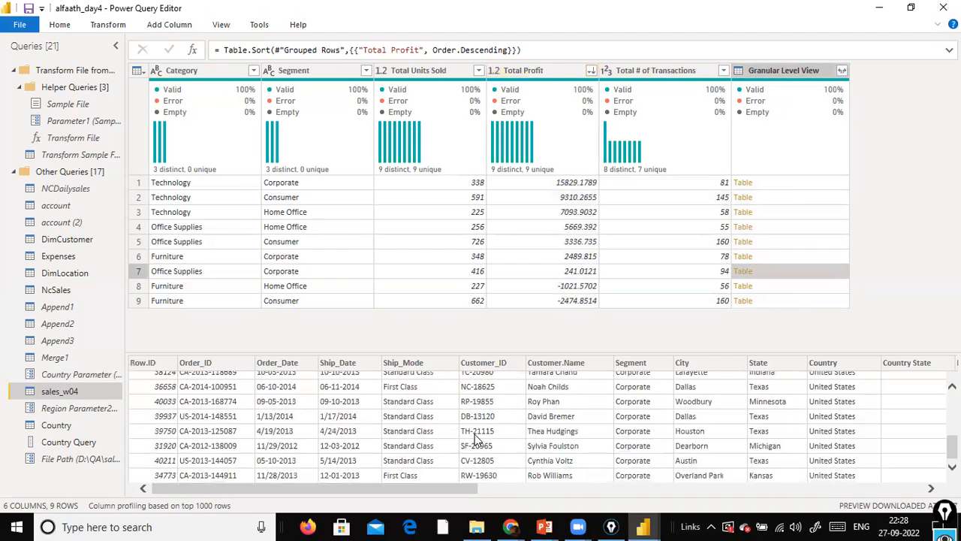
left_click_drag(377, 494, 812, 467)
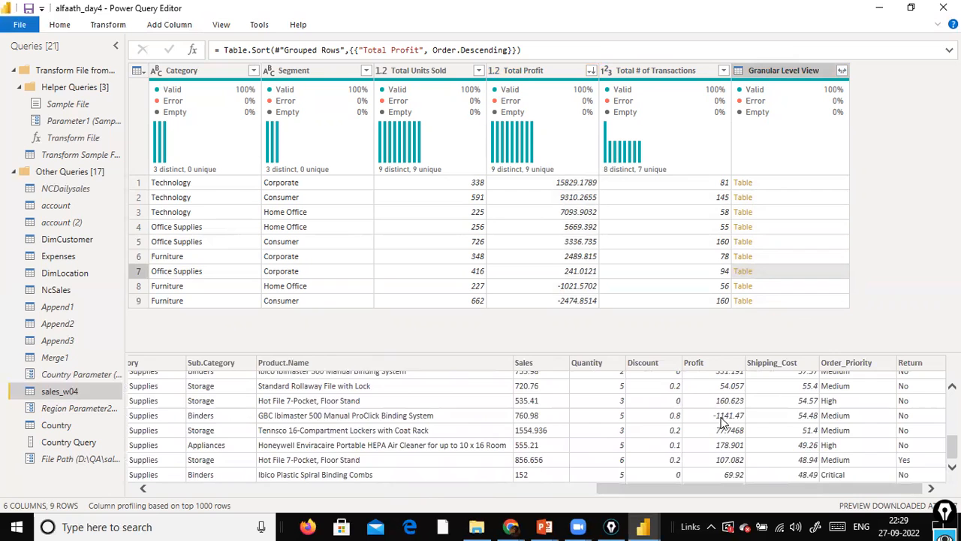
scroll(722, 424, "up", 6)
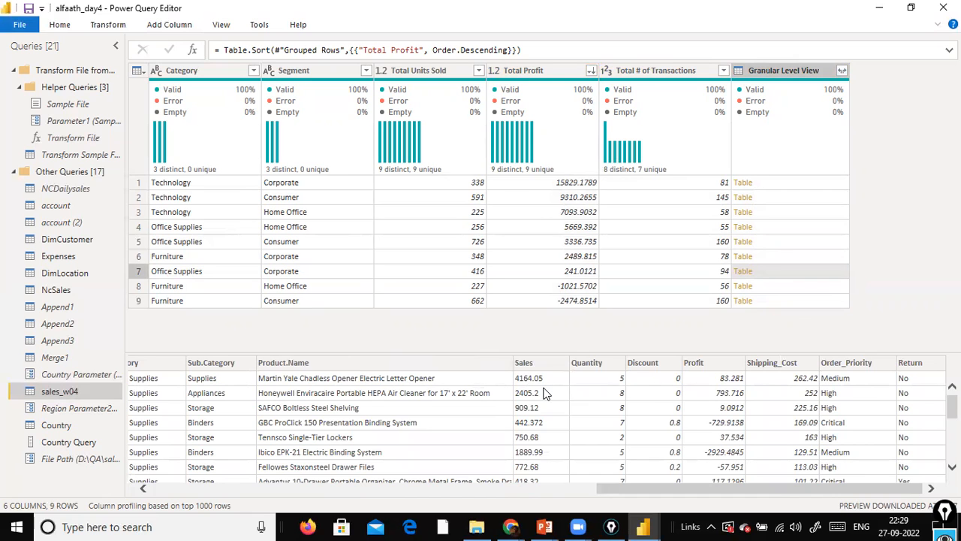
scroll(546, 394, "down", 1)
scroll(546, 394, "down", 3)
scroll(548, 398, "up", 4)
scroll(562, 423, "down", 5)
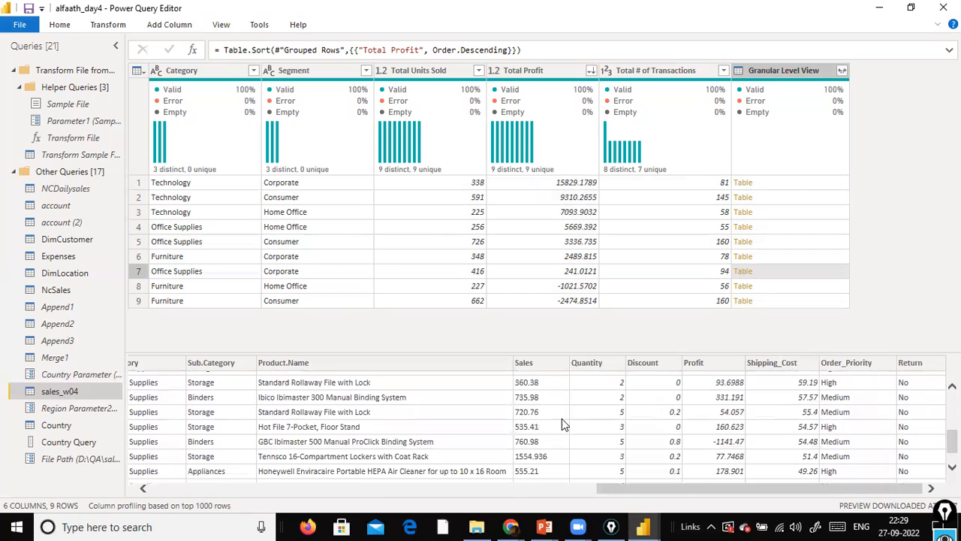
scroll(562, 418, "up", 5)
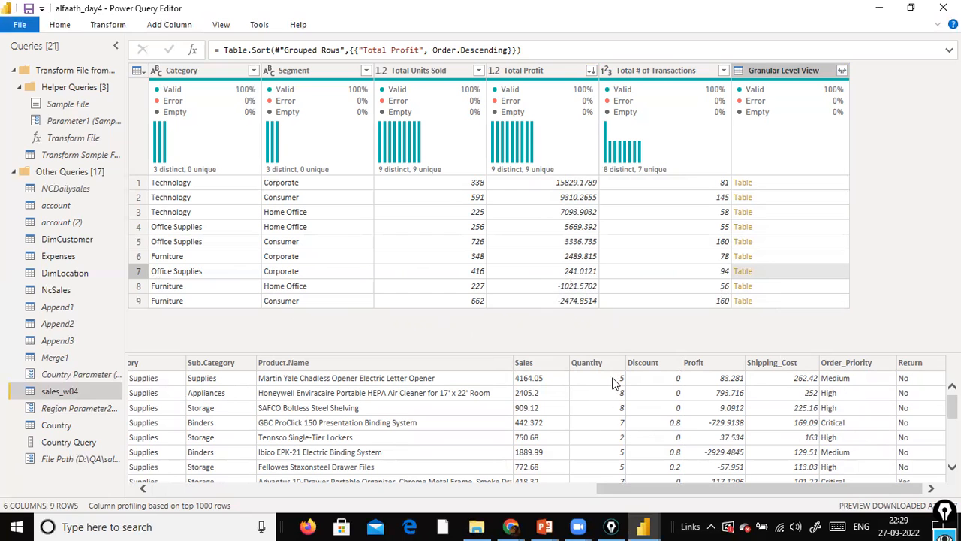
scroll(613, 379, "down", 3)
scroll(617, 379, "up", 3)
scroll(629, 476, "down", 5)
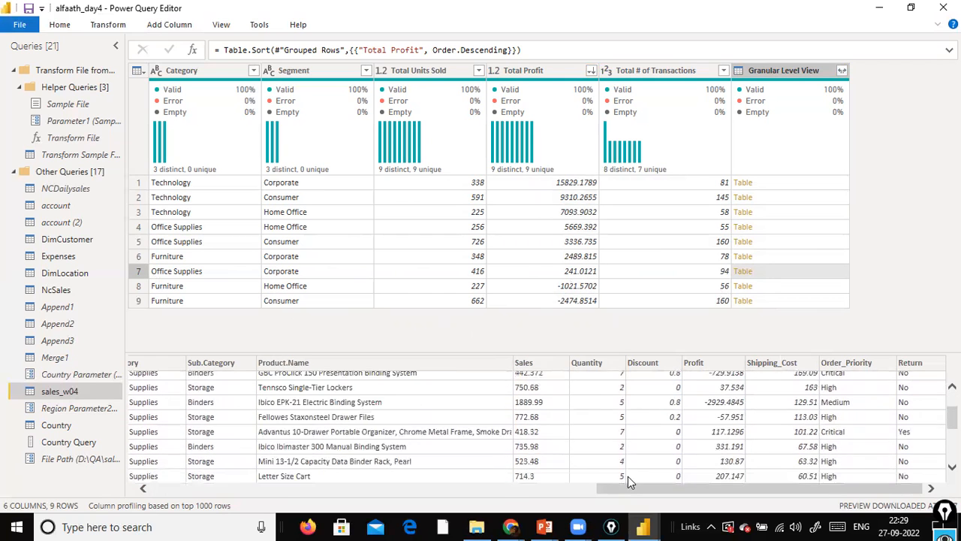
scroll(625, 474, "up", 5)
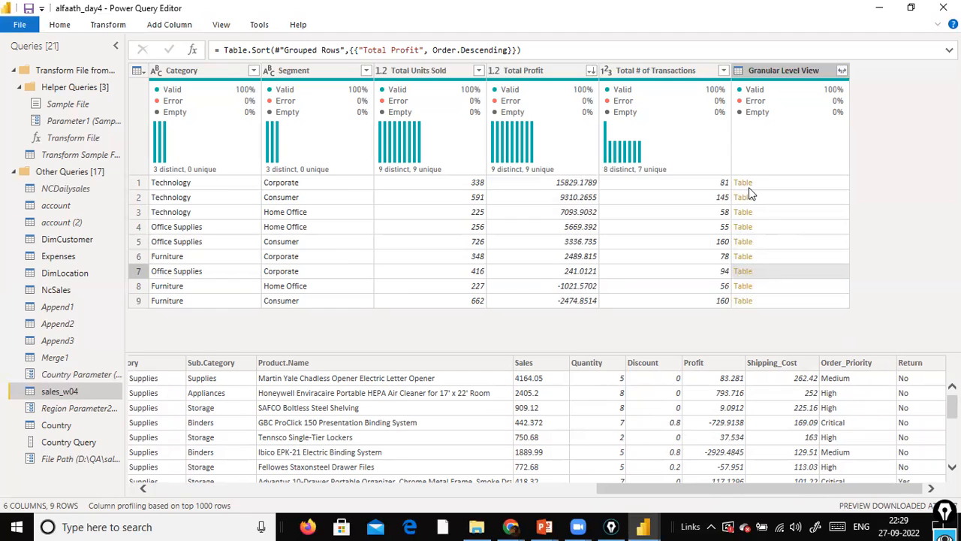
Step: Drill into the nested Granular Level View table for Office Supplies in the Corporate segment
left_click(740, 276)
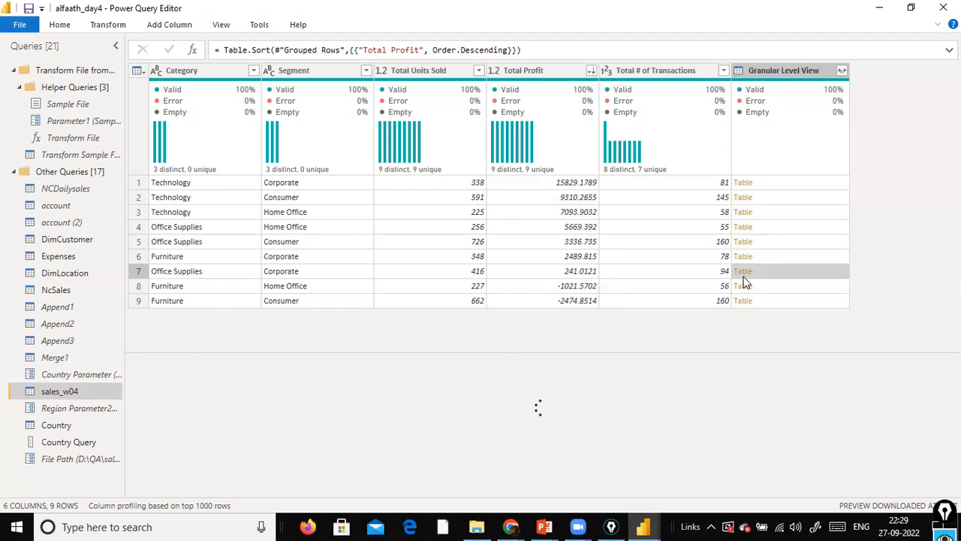
left_click(744, 272)
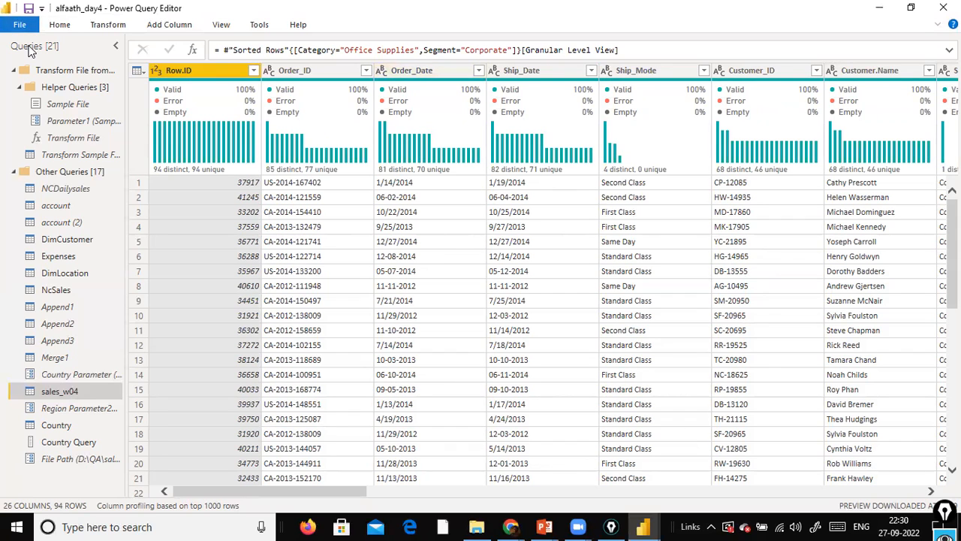
left_click(111, 27)
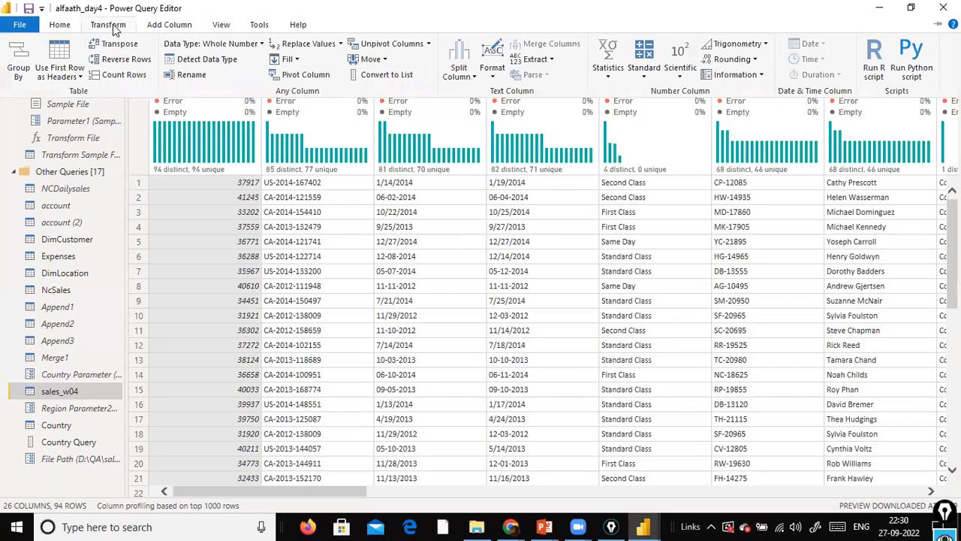
left_click(167, 26)
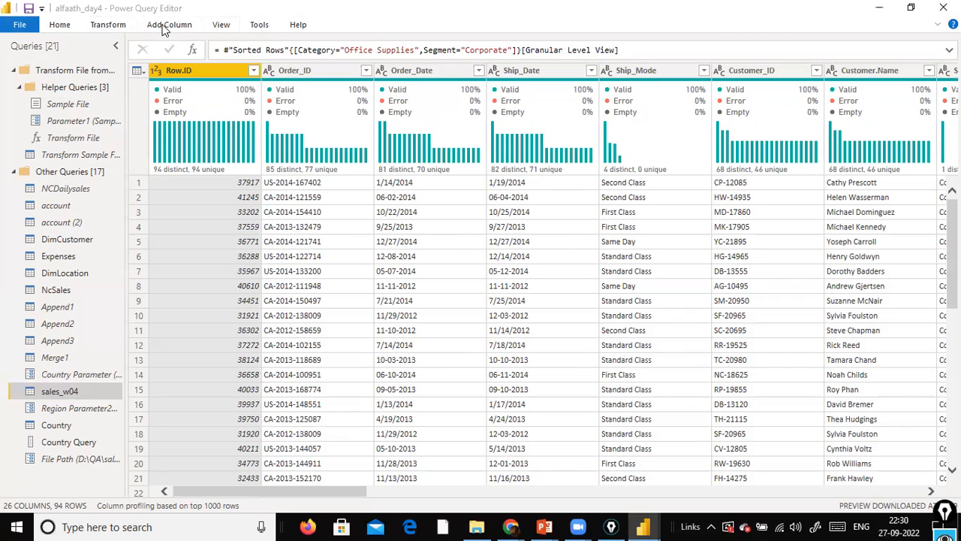
left_click(168, 26)
left_click(109, 27)
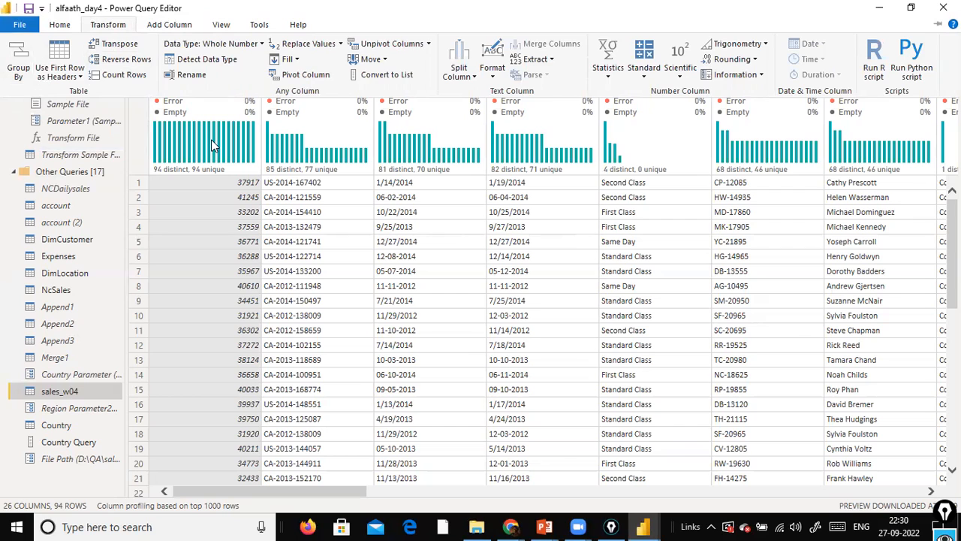
key("alt+F4")
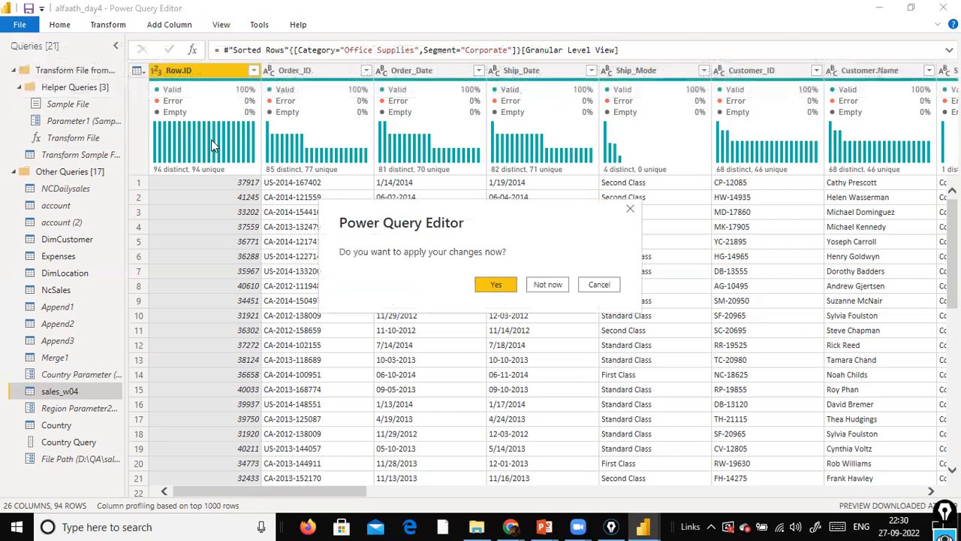
key("Escape")
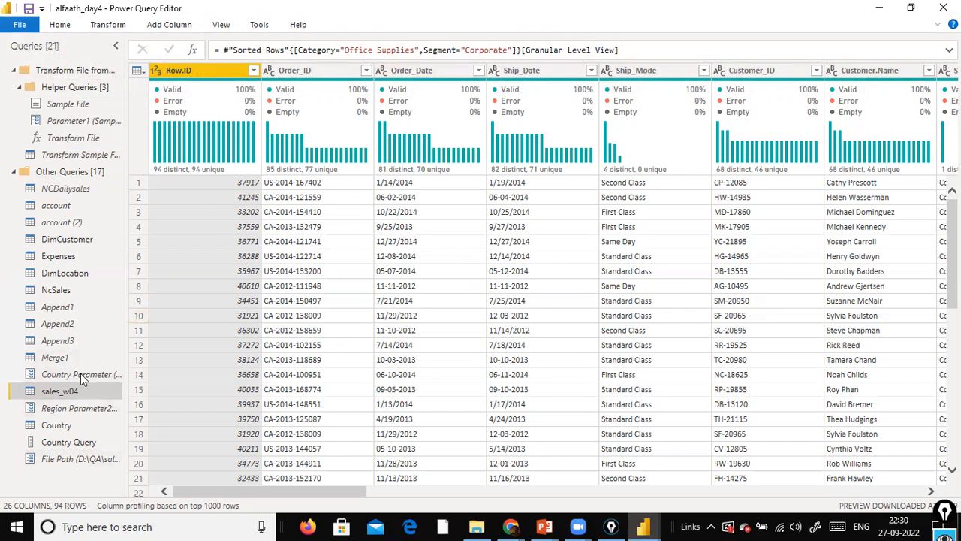
left_click_drag(270, 492, 908, 499)
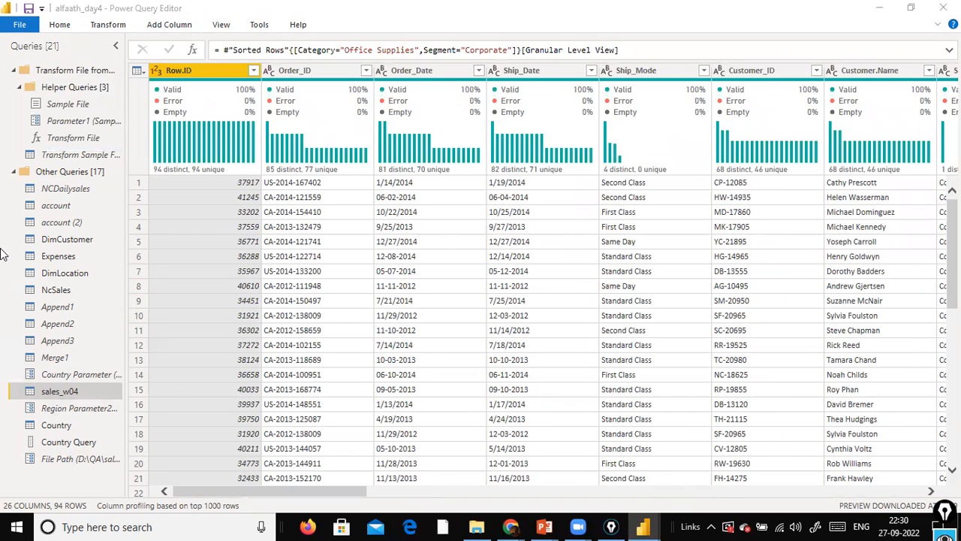
left_click(102, 26)
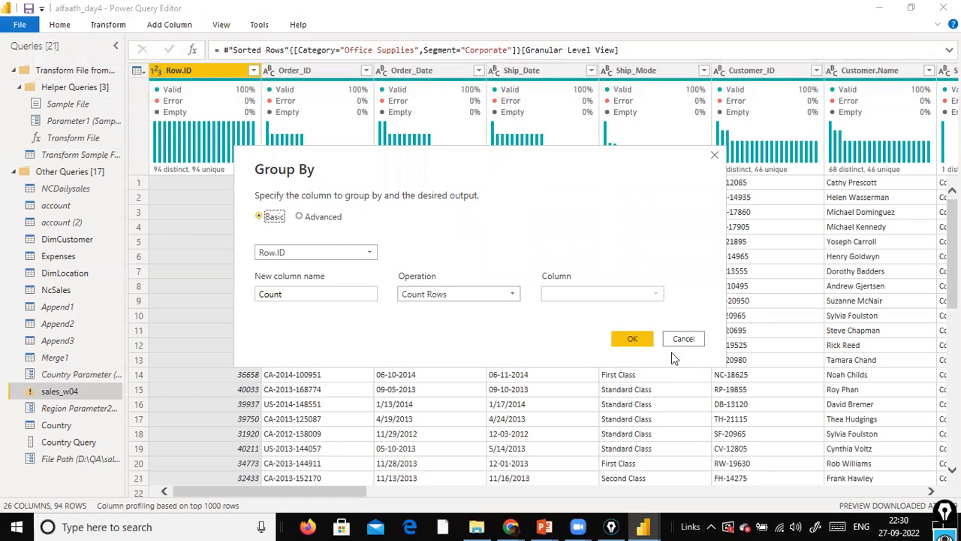
left_click(699, 340)
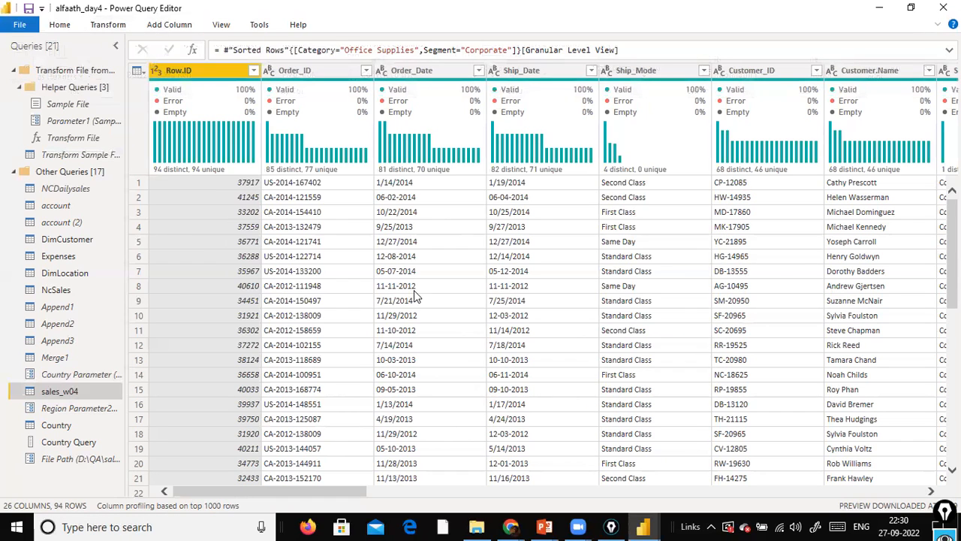
left_click(137, 71)
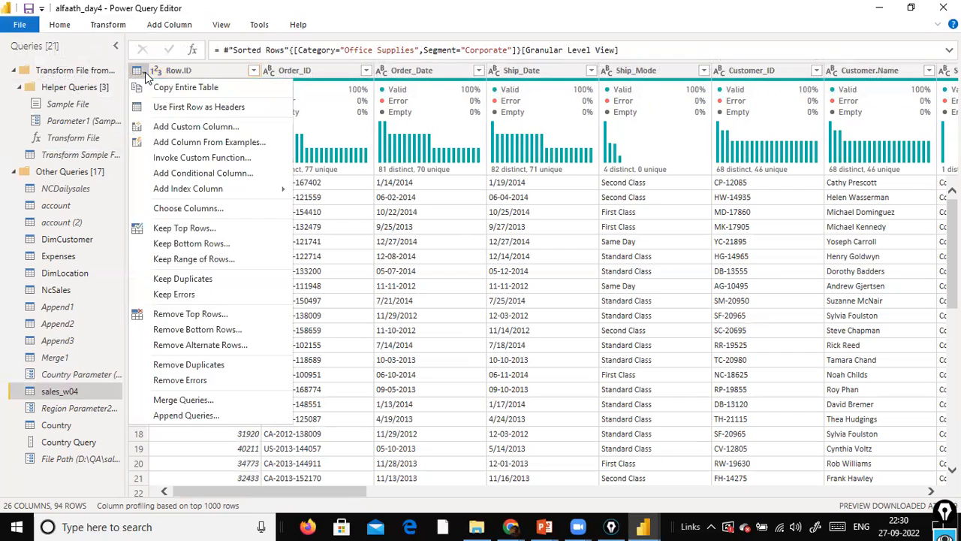
left_click(214, 487)
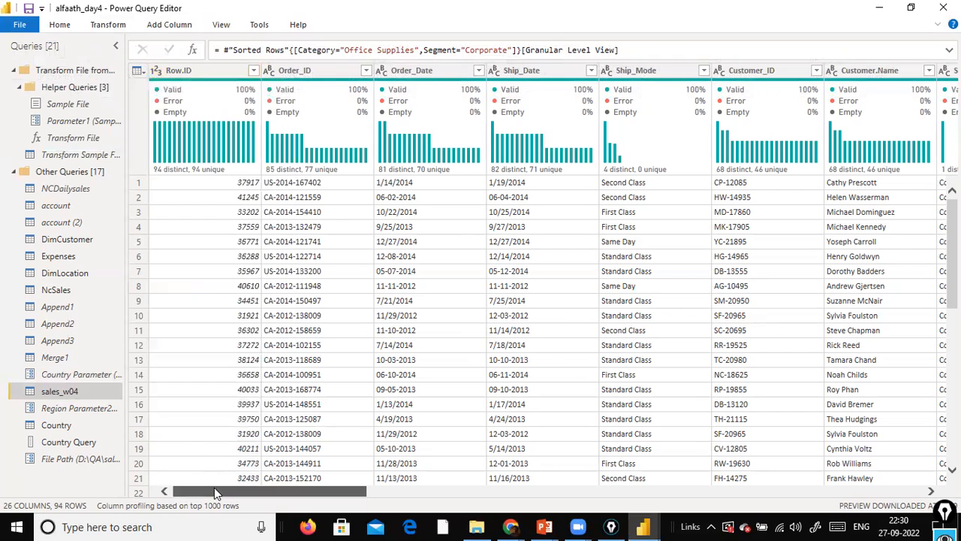
Step: Apply the query changes to the model, close the Power Query Editor and return to the Power BI Desktop report
left_click(20, 24)
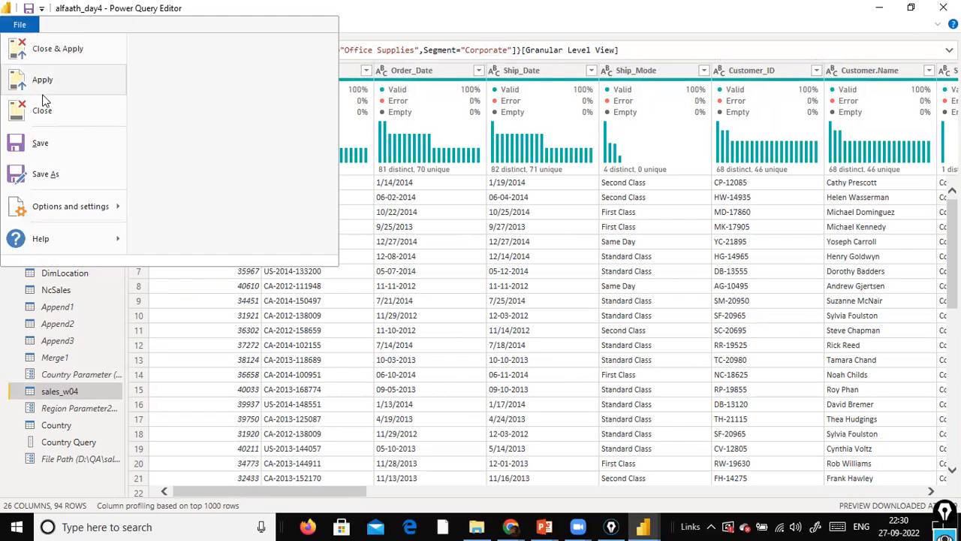
left_click(68, 49)
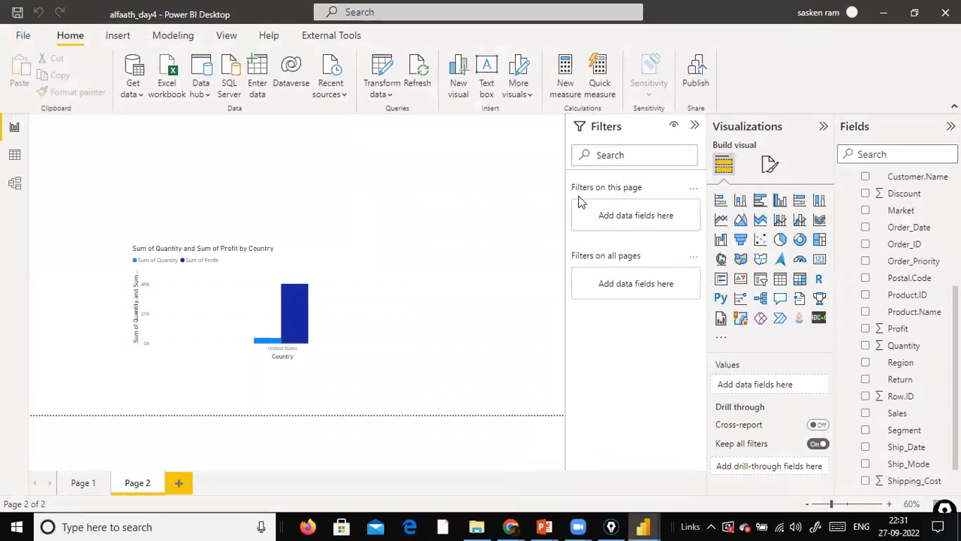
mouse_move(646, 525)
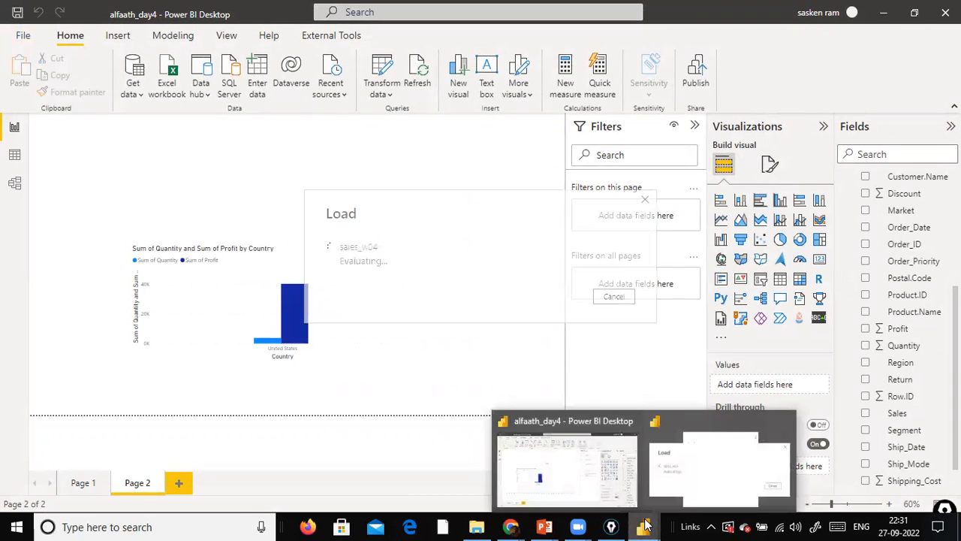
left_click(561, 493)
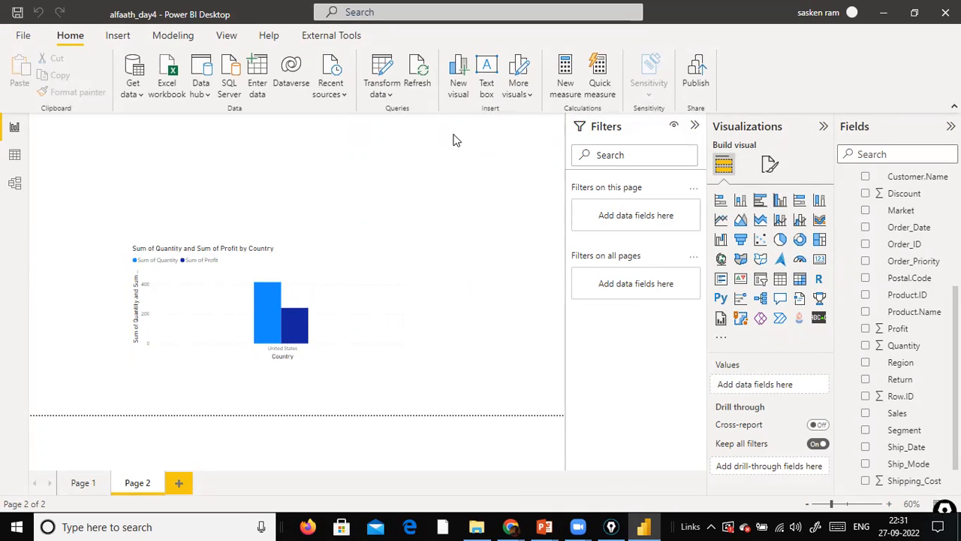
Step: Reopen the Power Query Editor from the Power BI Desktop report to continue transforming the data
left_click(380, 88)
left_click(394, 117)
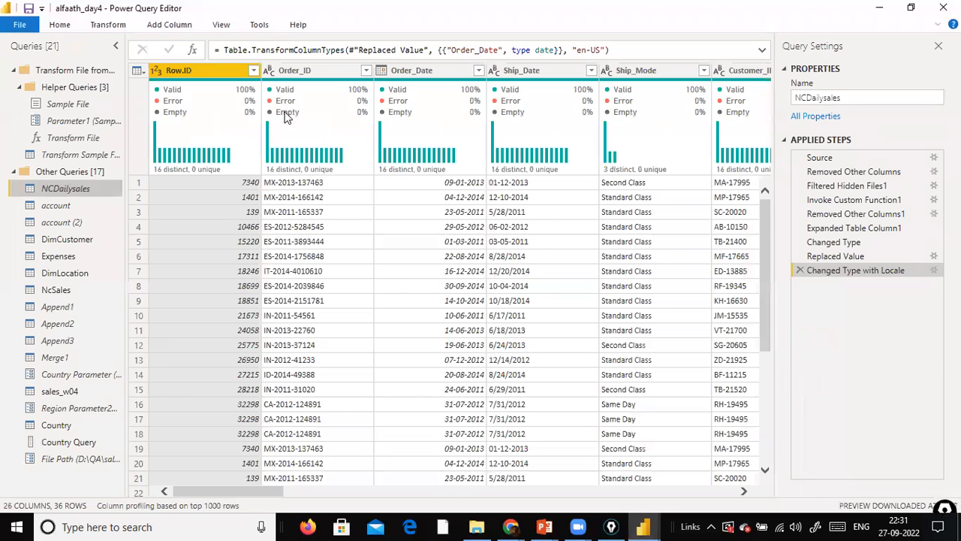
left_click(238, 25)
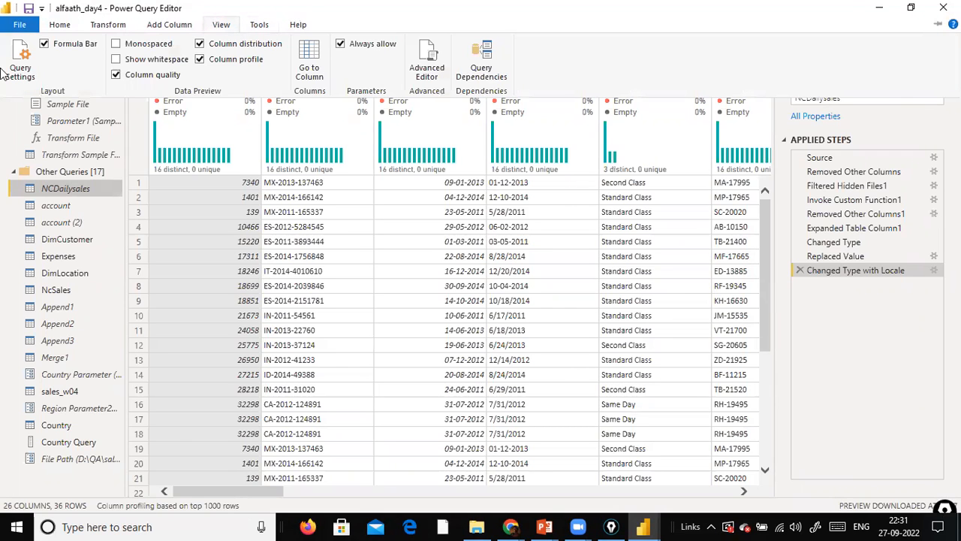
left_click(893, 350)
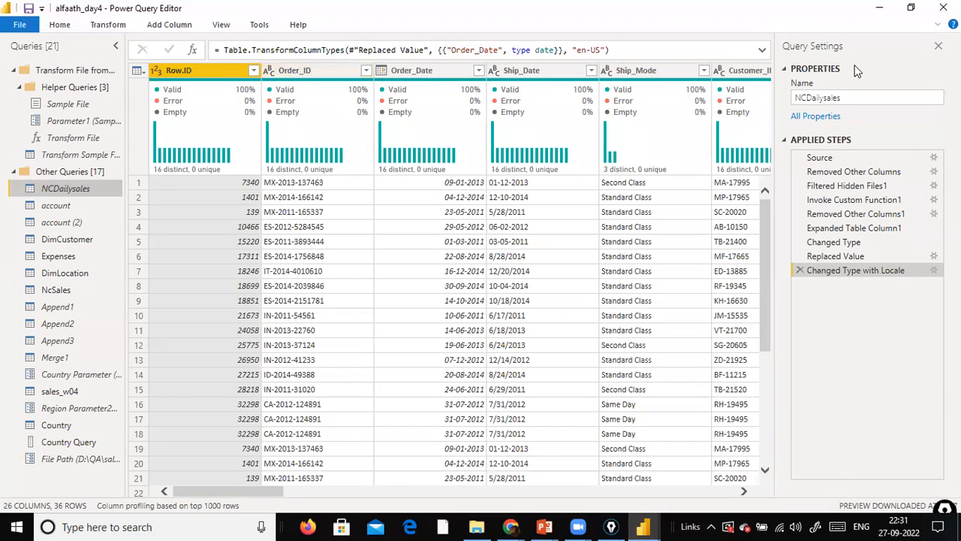
Step: Hide the Query Settings pane for the NCDailysales query and show it again
left_click(938, 46)
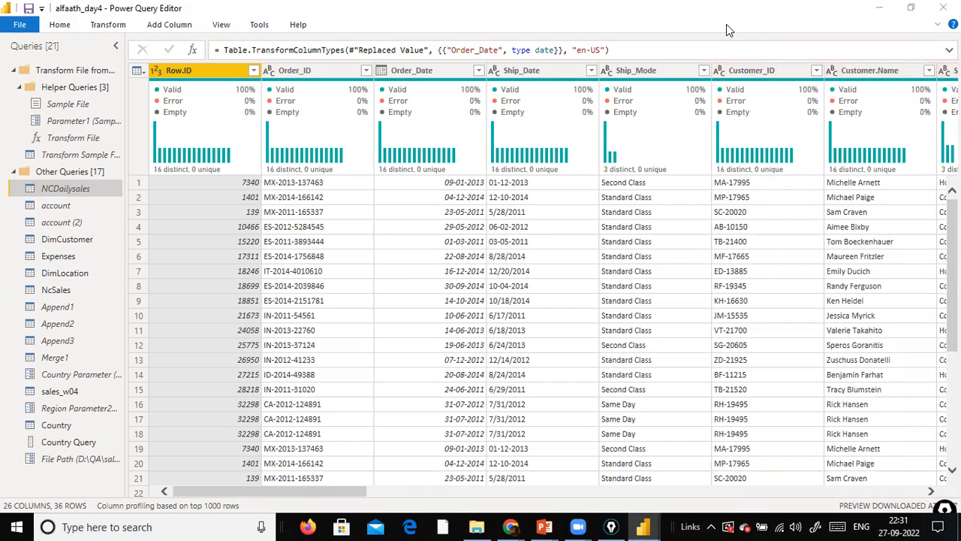
left_click(224, 25)
left_click(21, 62)
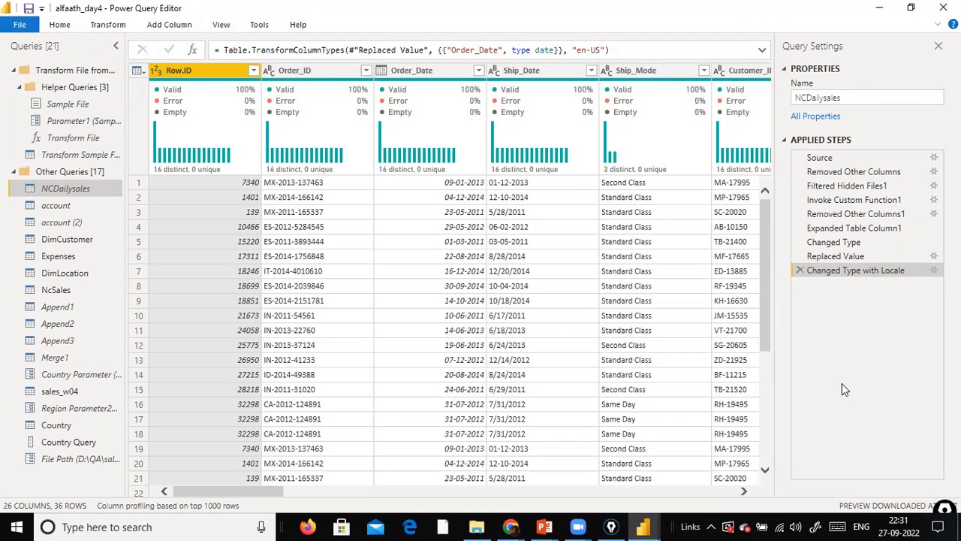
left_click(224, 25)
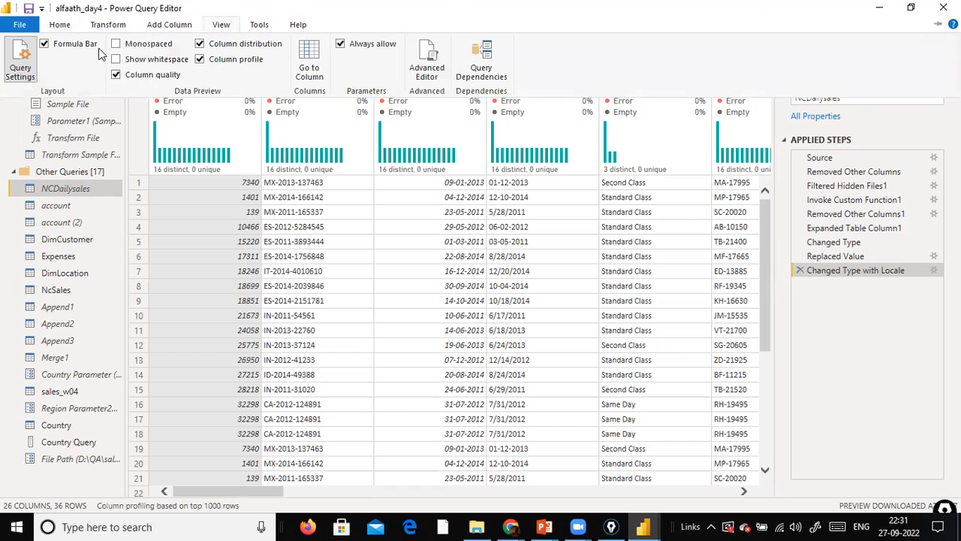
left_click(888, 301)
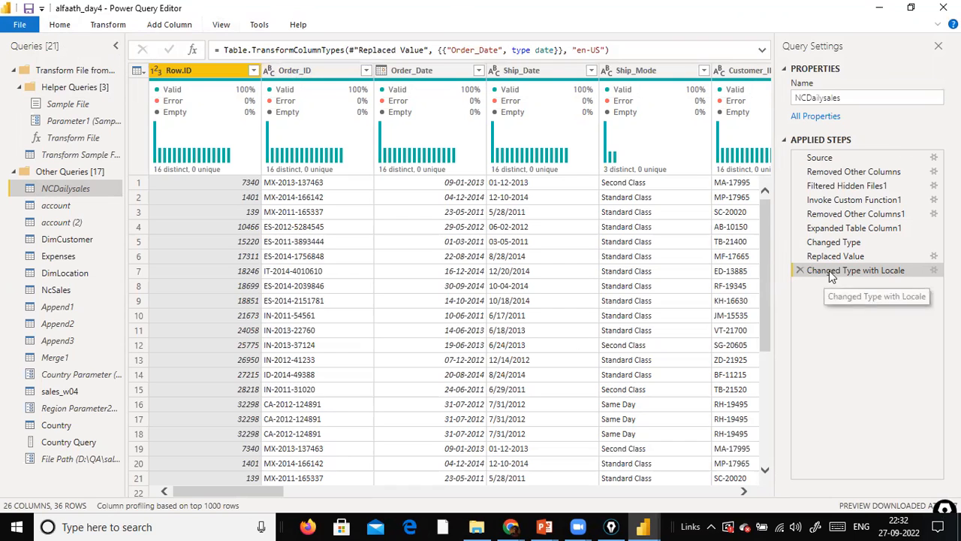
Step: Delete the Changed Type with Locale step from the NCDailysales query and close the Query Settings pane
left_click(800, 270)
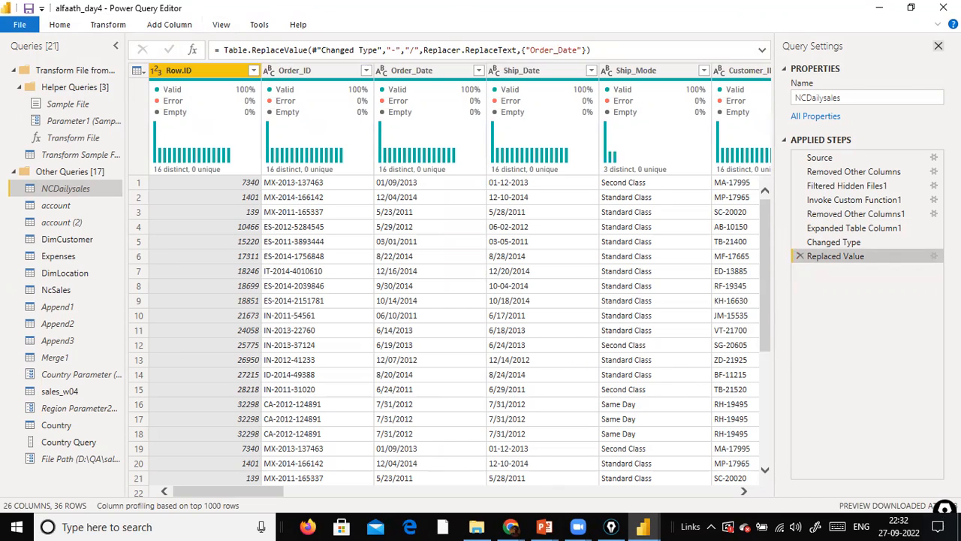
left_click(938, 45)
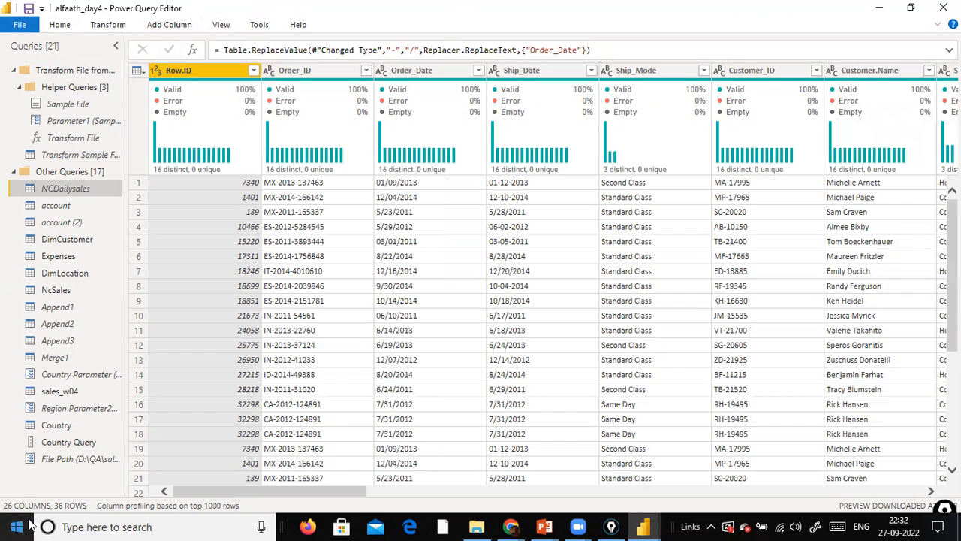
Step: Select the sales_w04 query and show its Query Settings pane
left_click(53, 395)
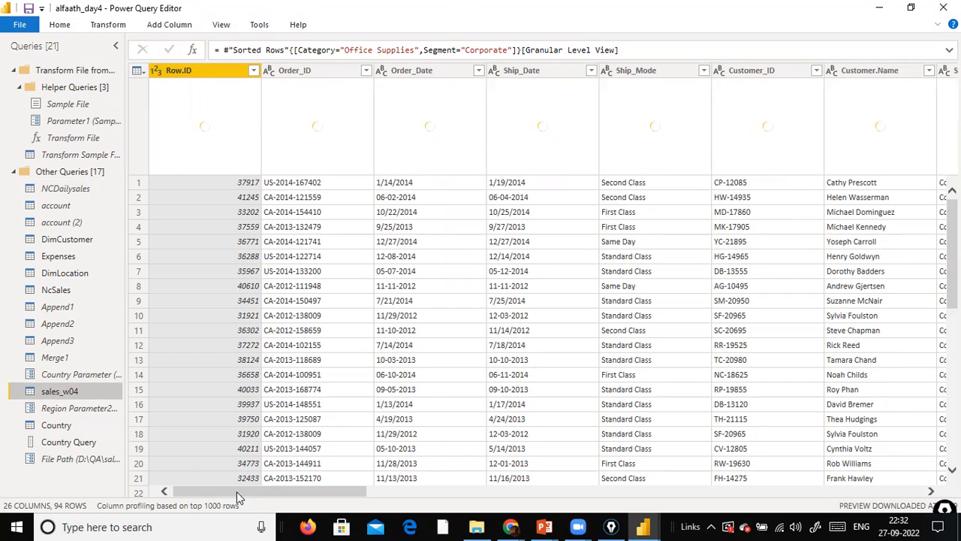
left_click_drag(236, 491, 864, 496)
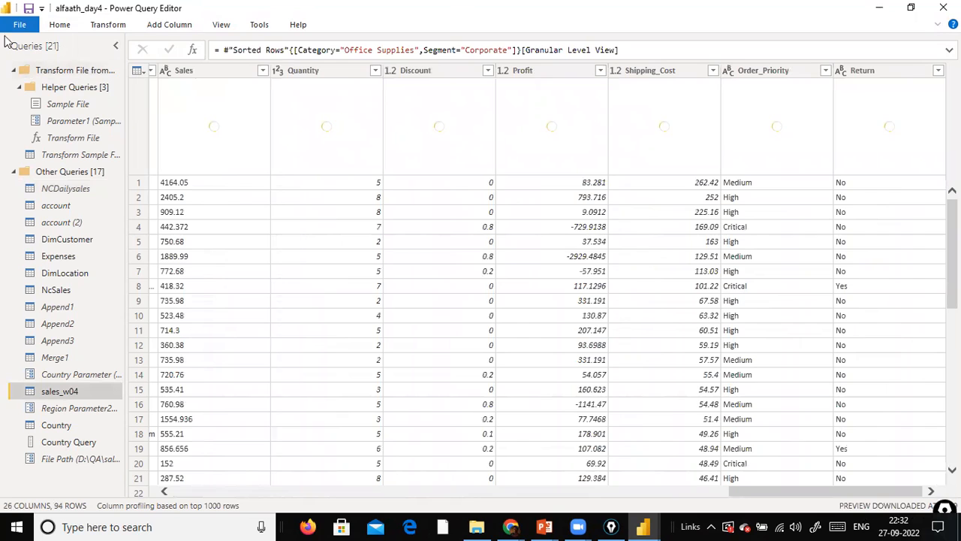
left_click(17, 27)
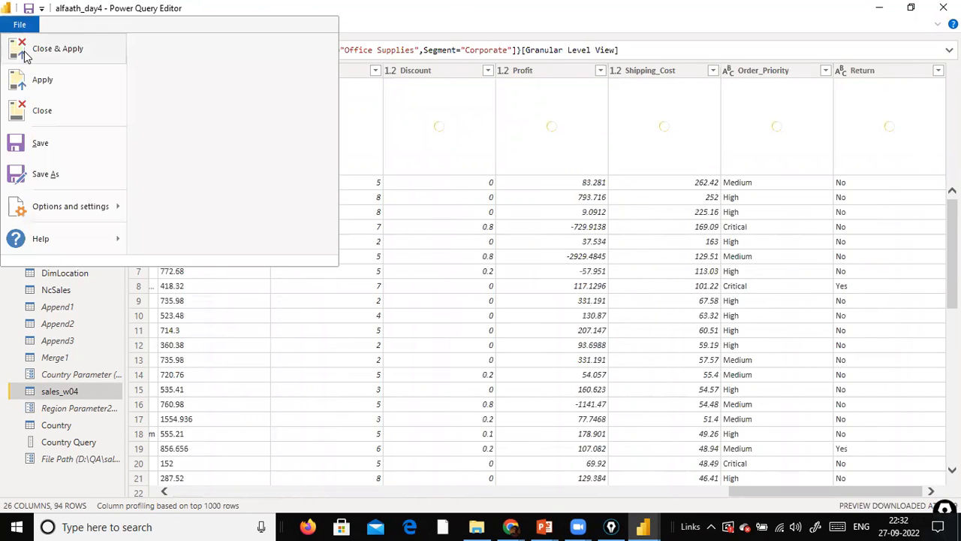
left_click(525, 10)
left_click(220, 25)
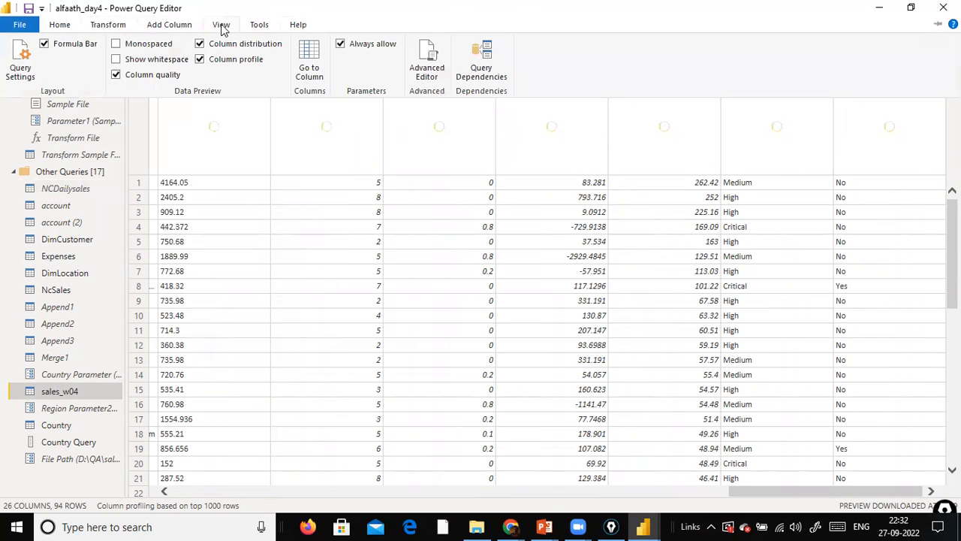
left_click(21, 64)
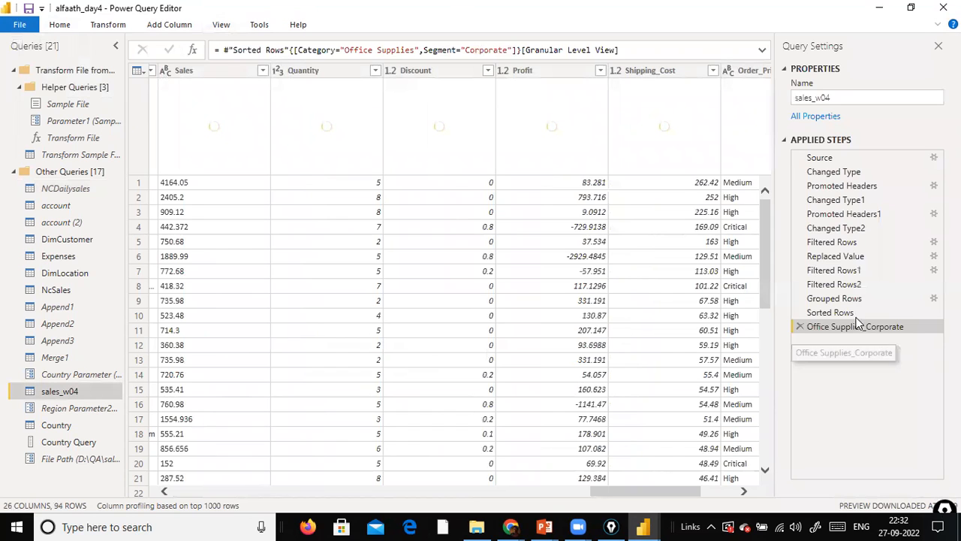
Step: Move the Sorted Rows step above Grouped Rows in sales_w04 and go to the step causing the error
left_click_drag(853, 304, 838, 331)
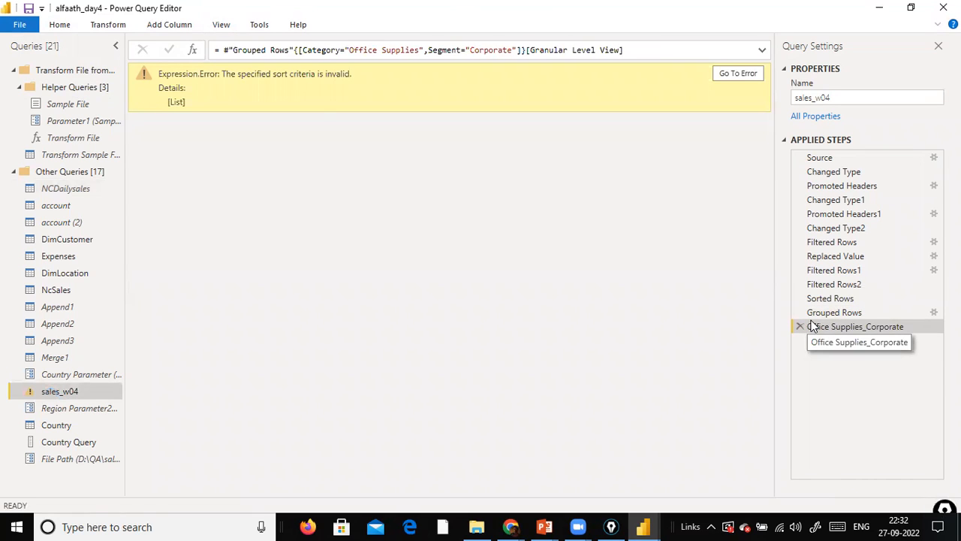
left_click(740, 75)
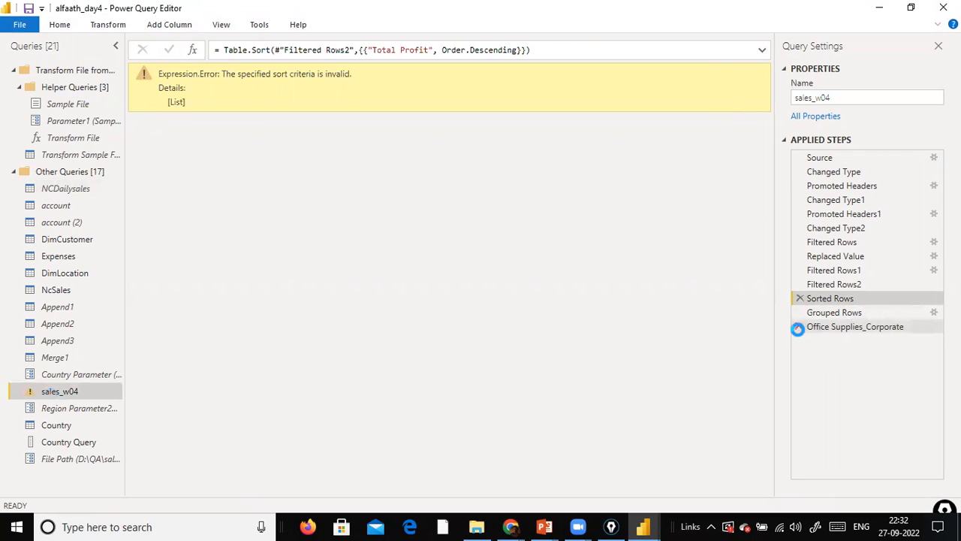
Step: Delete the Office Supplies_Corporate and Sorted Rows steps from the sales_w04 query
left_click(831, 313)
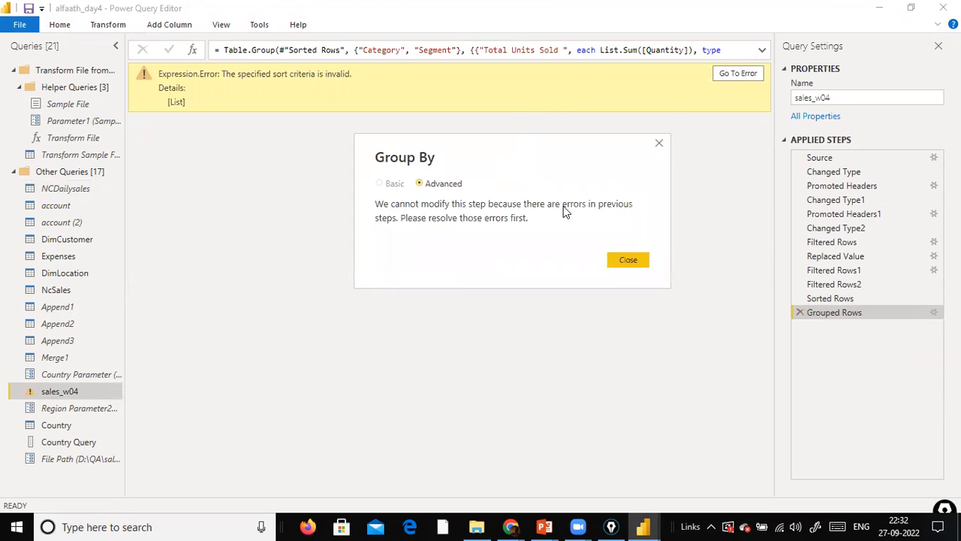
key("Return")
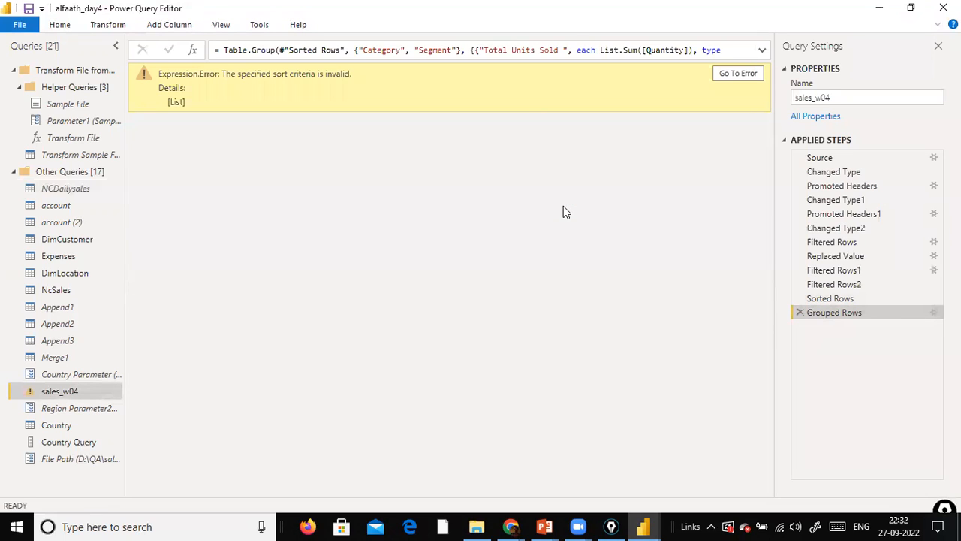
left_click(847, 298)
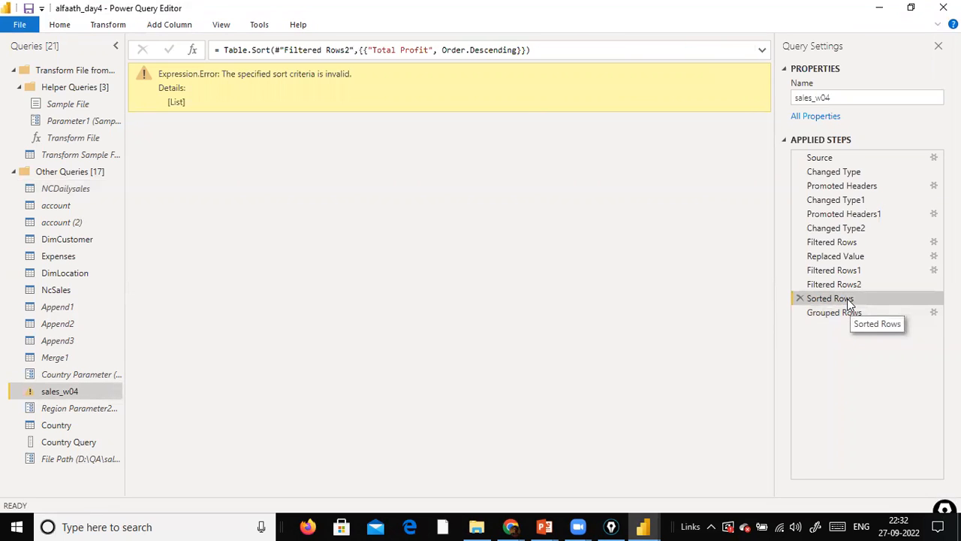
left_click(801, 299)
left_click(557, 293)
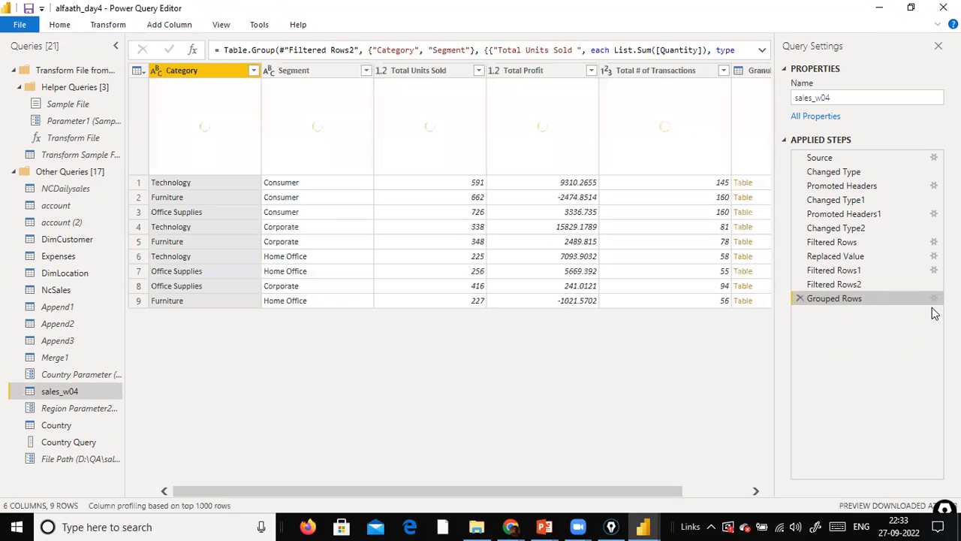
Step: Start expanding the Granular Level View column without the original column name prefix, and exclude Segment
left_click_drag(593, 492, 760, 481)
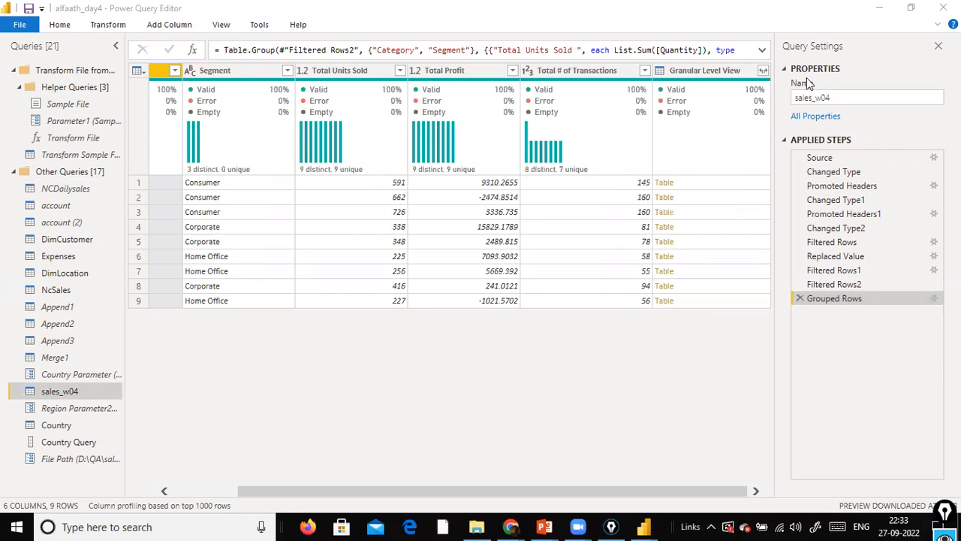
left_click(762, 73)
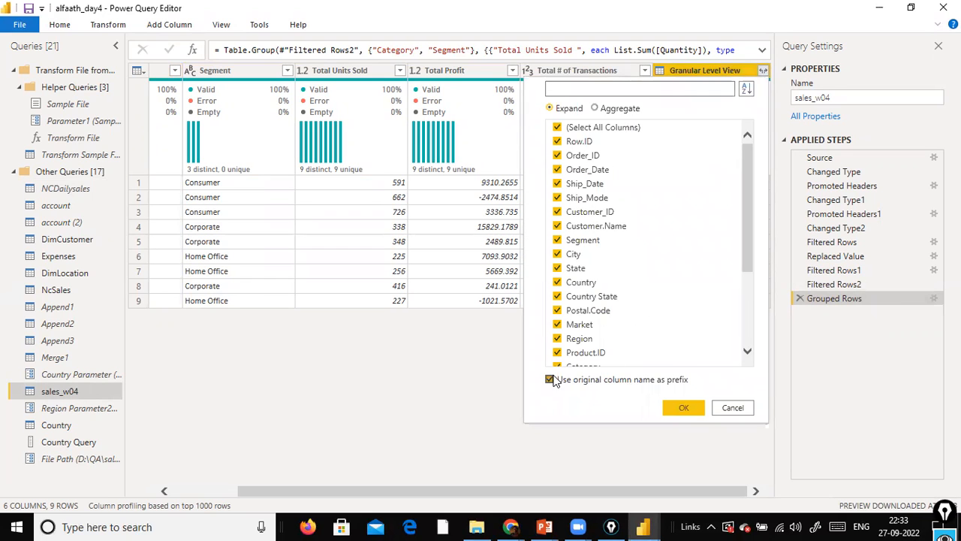
left_click(554, 381)
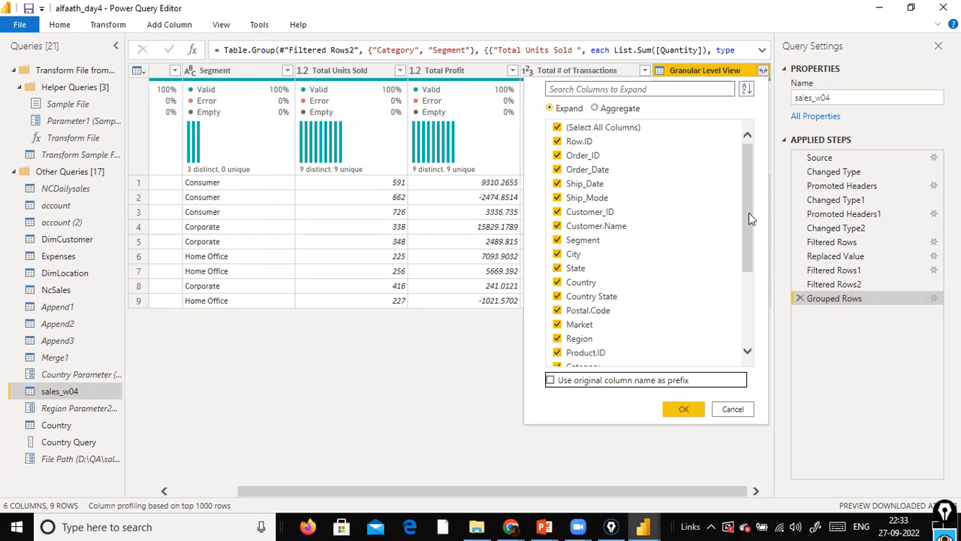
left_click(558, 241)
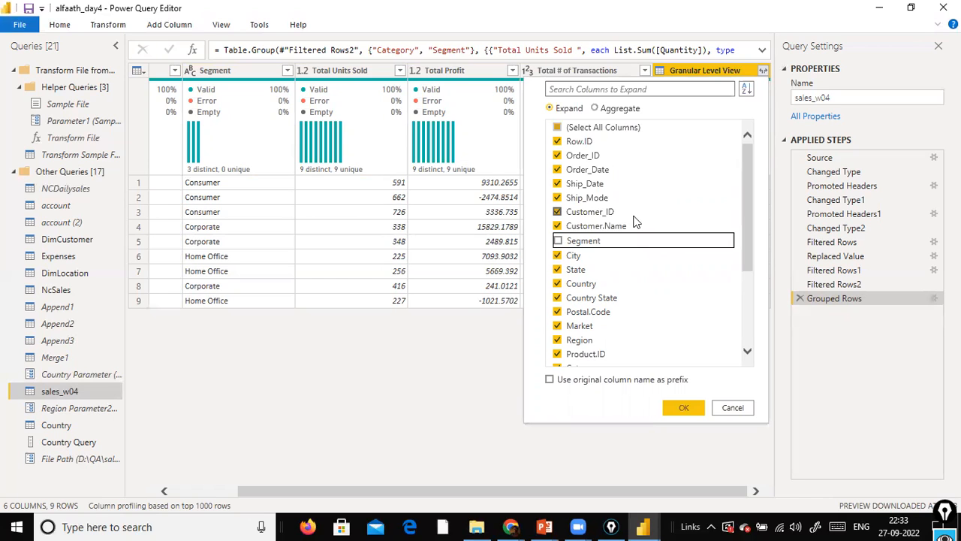
scroll(633, 222, "down", 3)
scroll(627, 224, "down", 1)
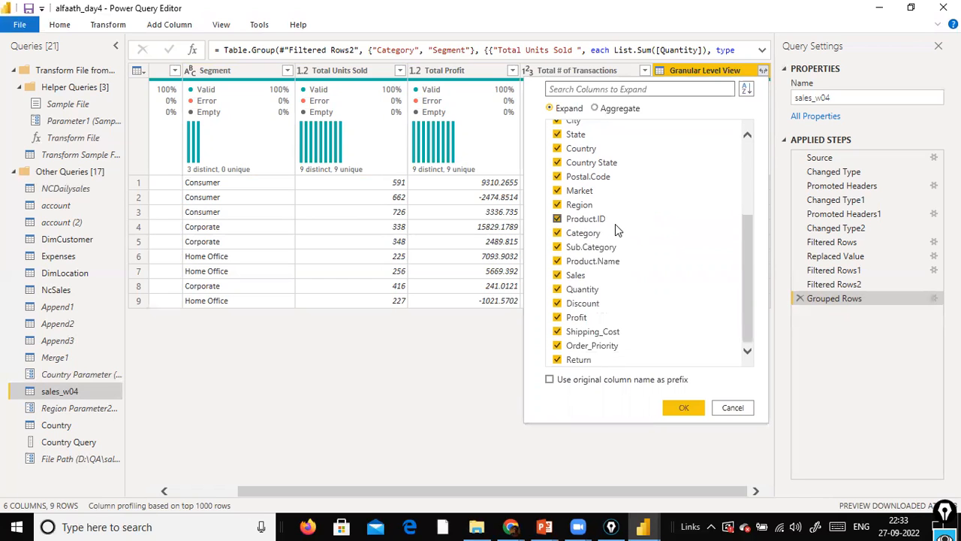
scroll(615, 224, "up", 4)
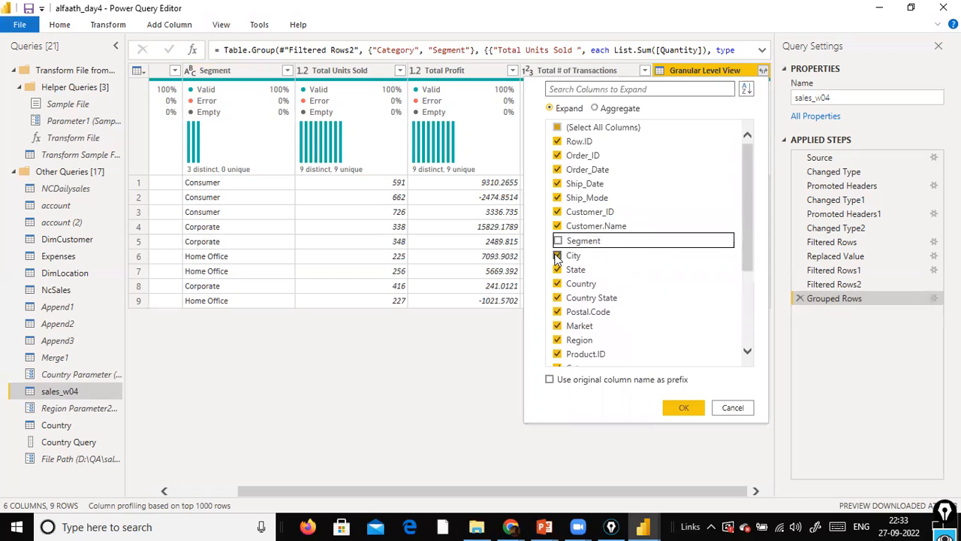
scroll(593, 225, "down", 3)
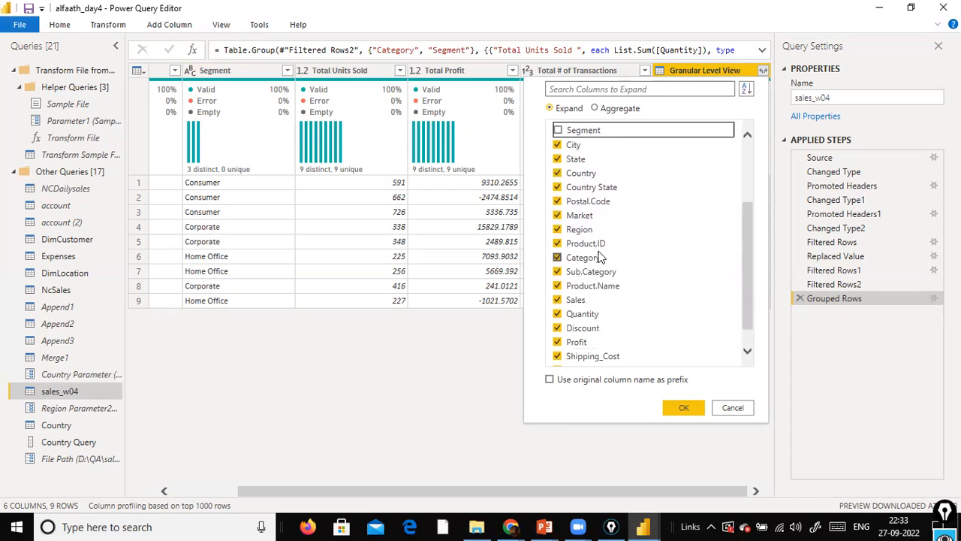
Step: Exclude Country, Profit, Sales and Quantity as well, and expand the Granular Level View column with the remaining fields
left_click(557, 172)
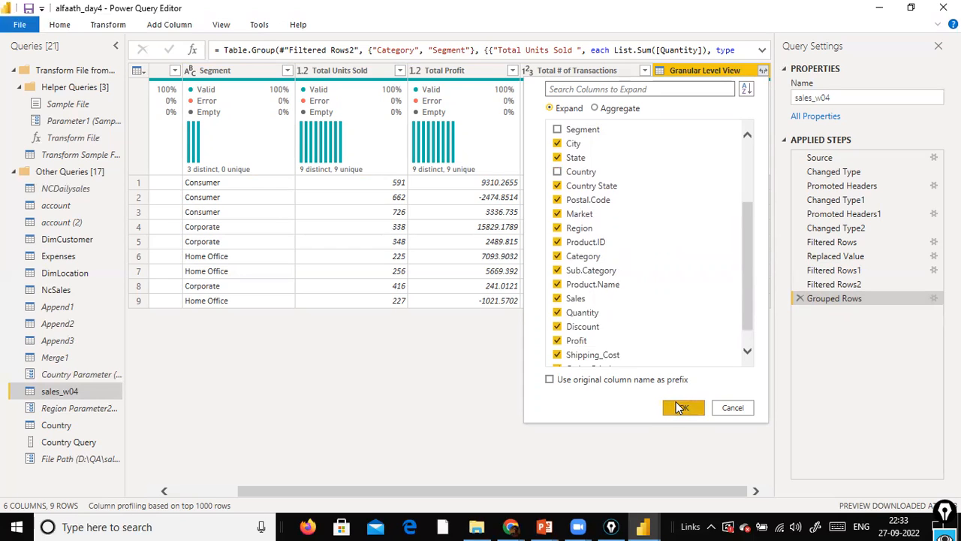
left_click(557, 341)
left_click(558, 299)
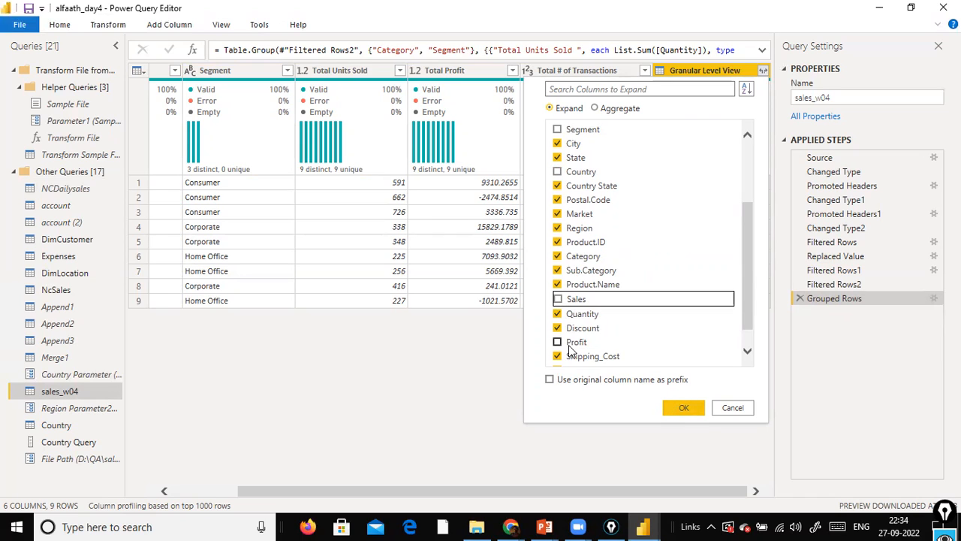
left_click(558, 314)
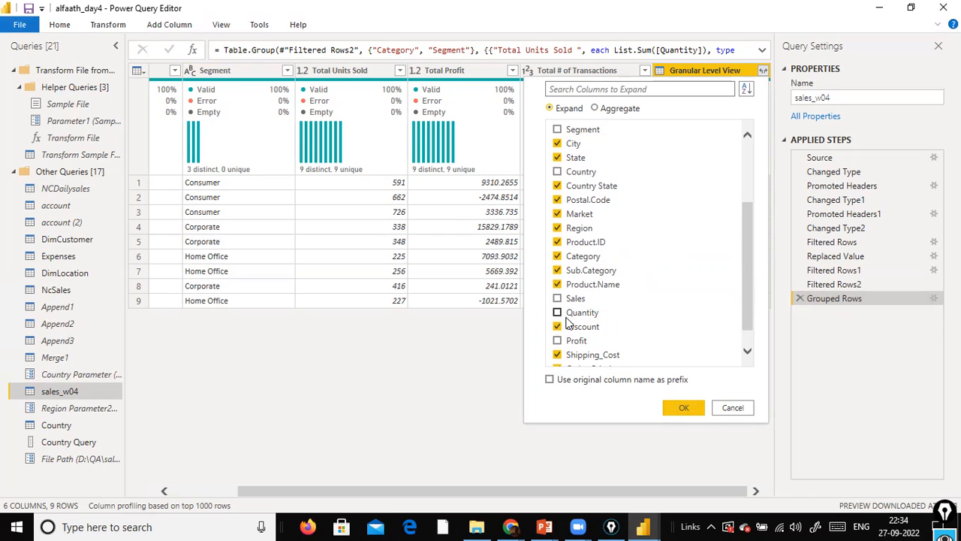
left_click(665, 409)
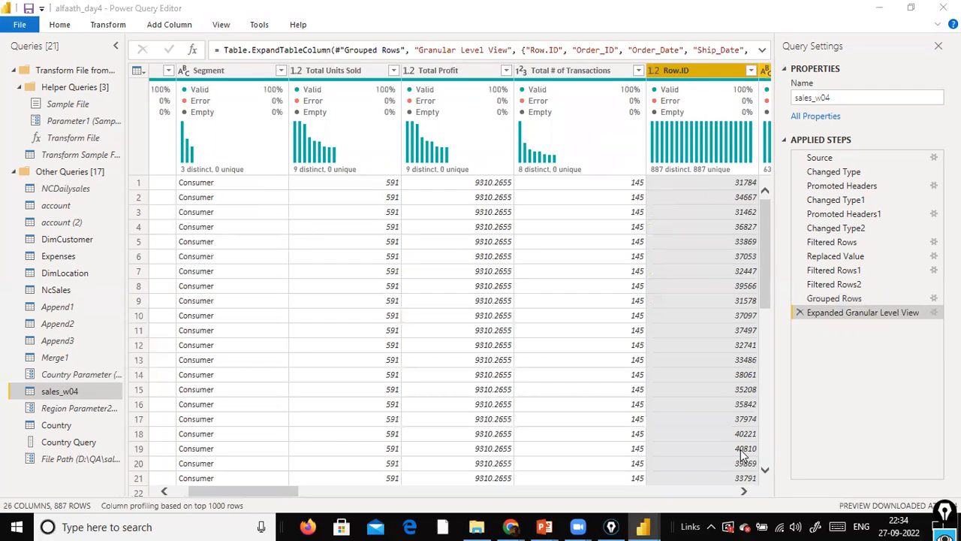
Step: Examine how the grouped totals and the expanded order details appear across the rows and columns of sales_w04
left_click_drag(254, 491, 87, 470)
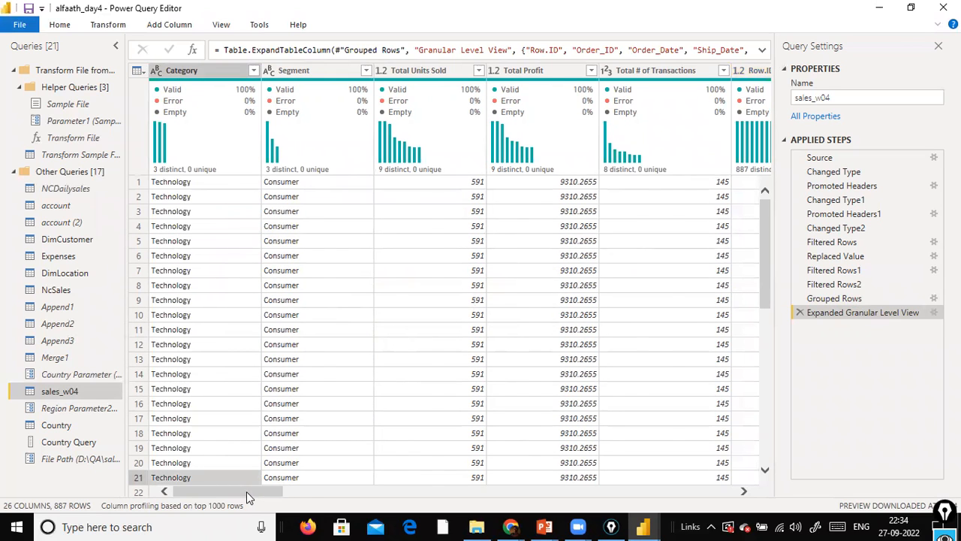
left_click_drag(246, 491, 295, 489)
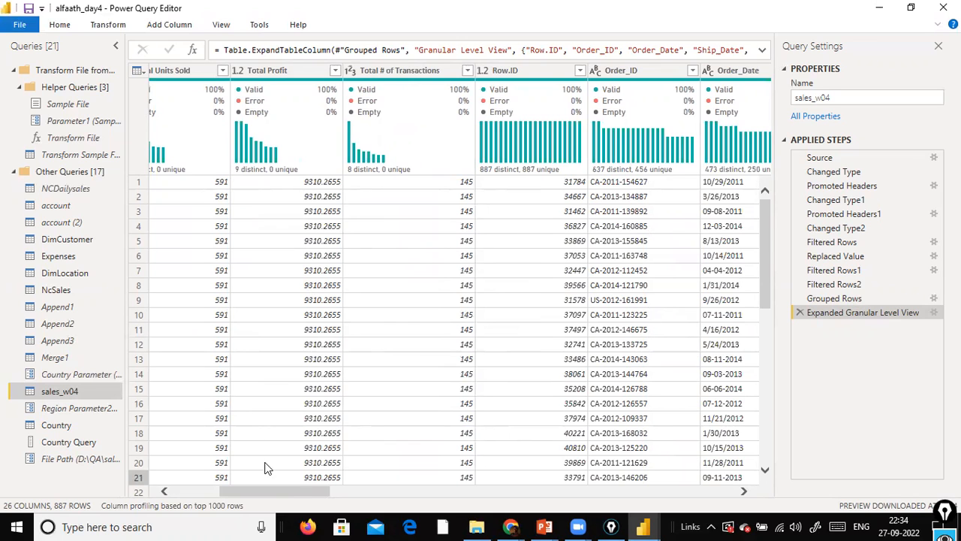
left_click_drag(266, 489, 143, 486)
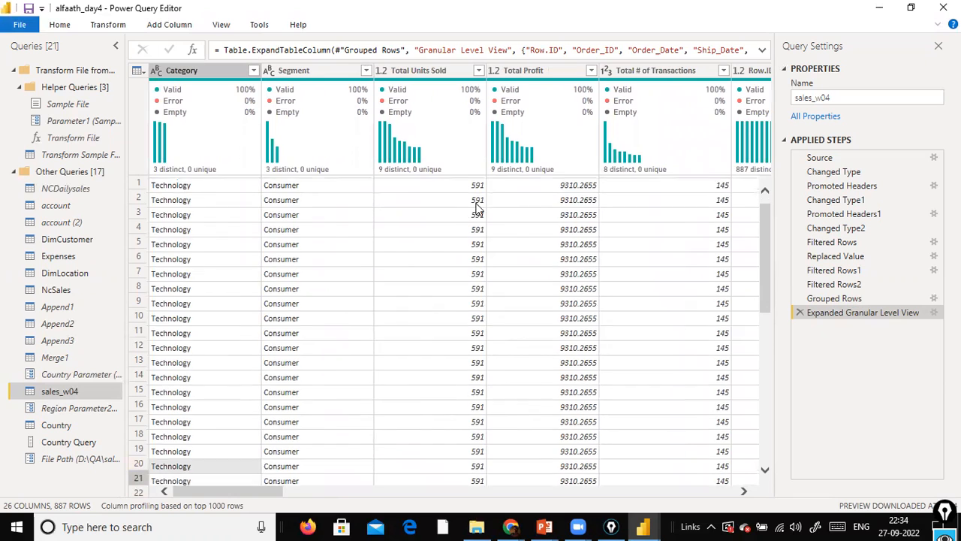
scroll(474, 208, "down", 7)
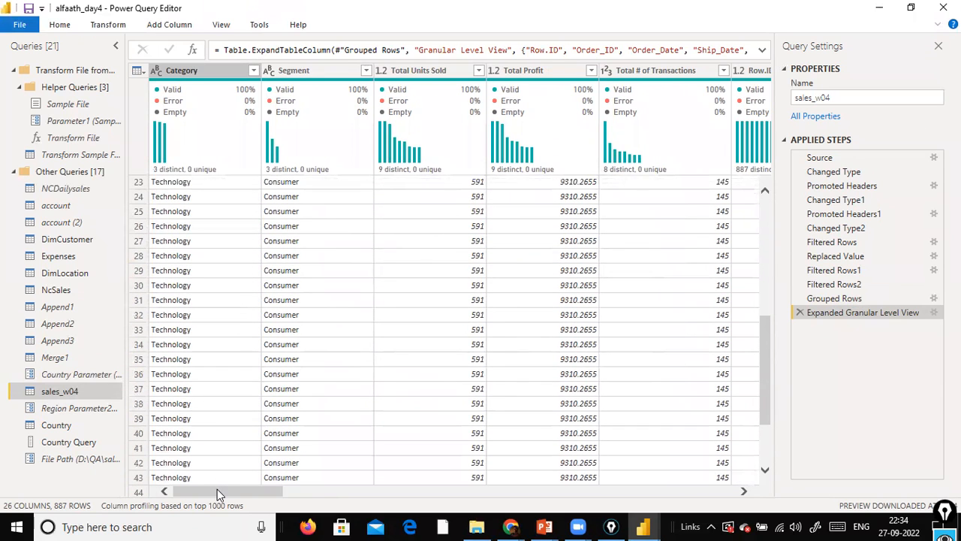
left_click_drag(222, 495, 182, 475)
scroll(654, 222, "up", 1)
scroll(649, 226, "up", 7)
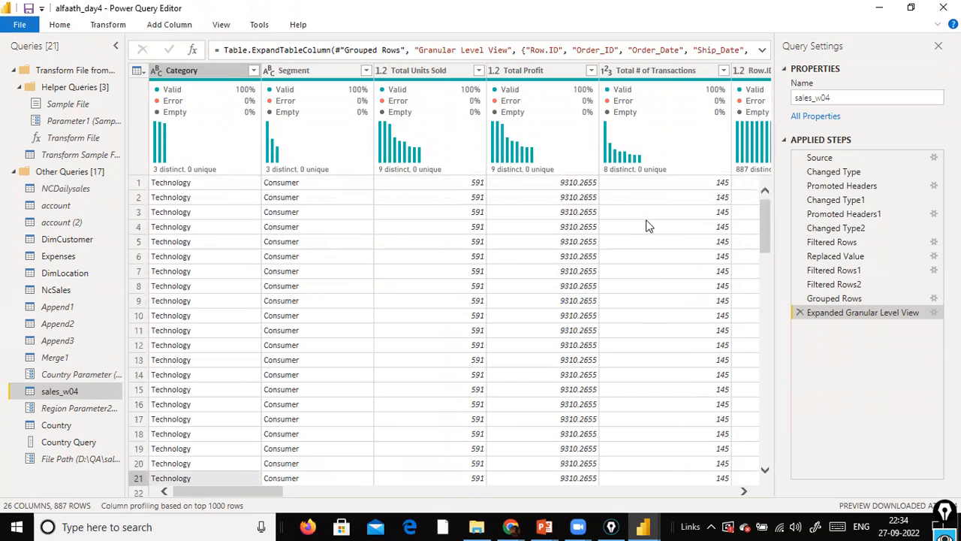
Step: Delete the Expanded Granular Level View step from sales_w04, and apply the changes while closing the Power Query Editor
left_click(800, 312)
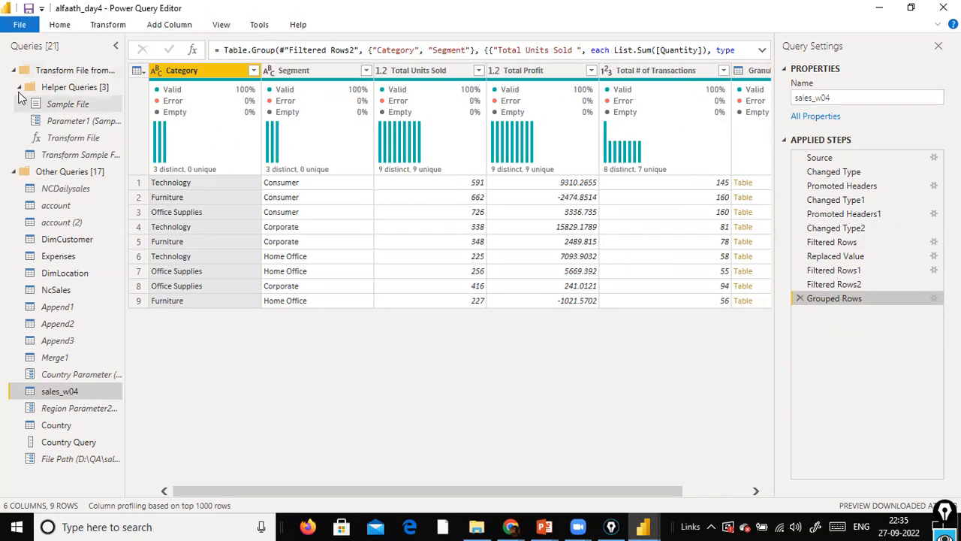
left_click(20, 24)
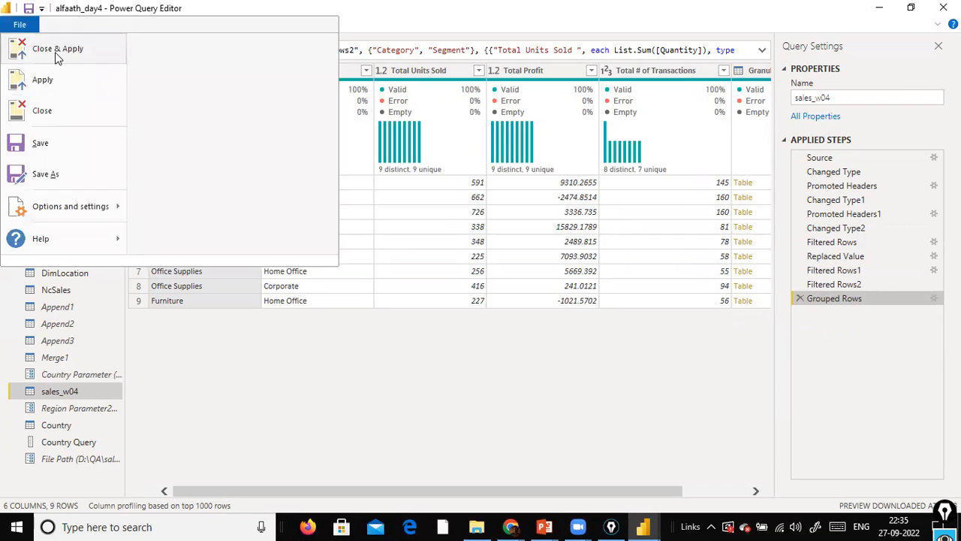
key("Escape")
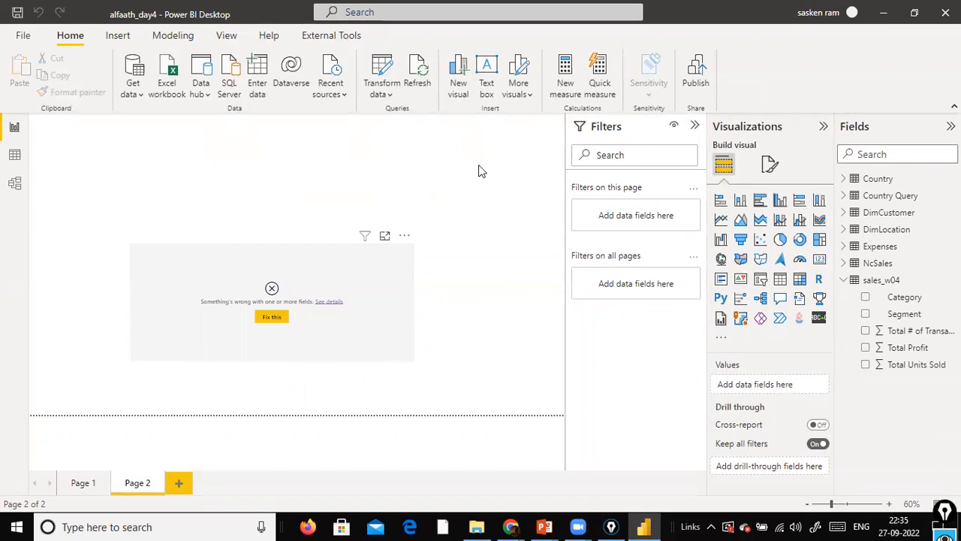
Step: Start publishing the report and cancel at the request to save changes
left_click(696, 88)
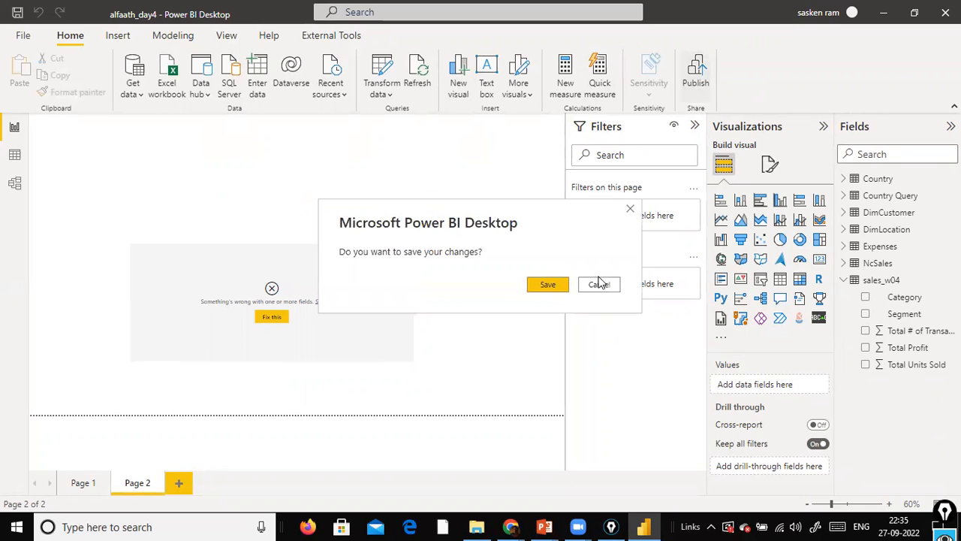
left_click(599, 284)
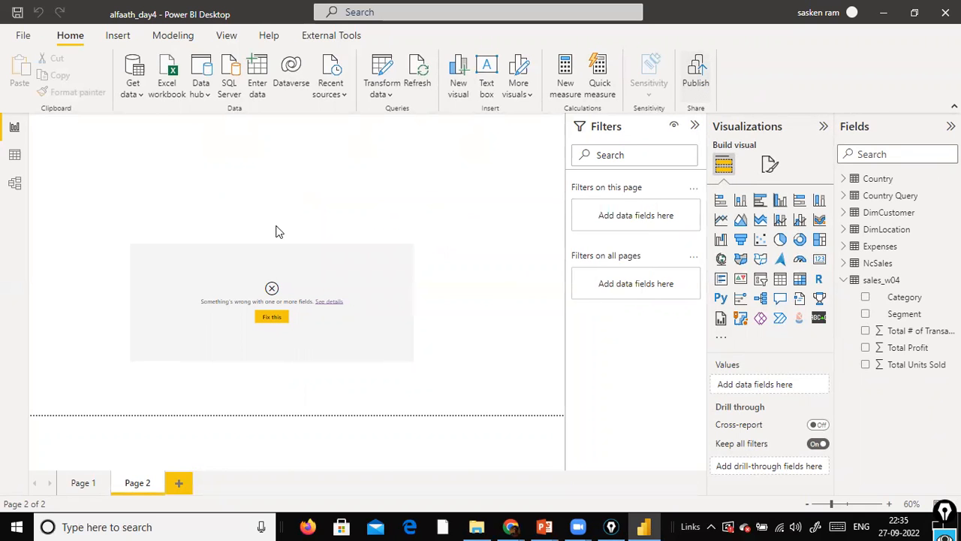
Step: Review the country, region and file path values in the query parameters, accept them, and deselect the visual
left_click(390, 96)
left_click(411, 167)
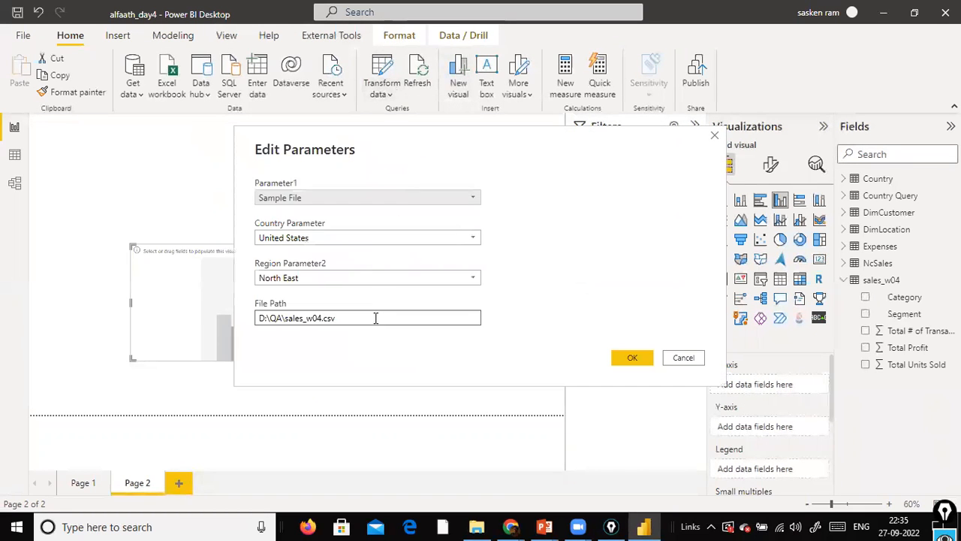
left_click(633, 359)
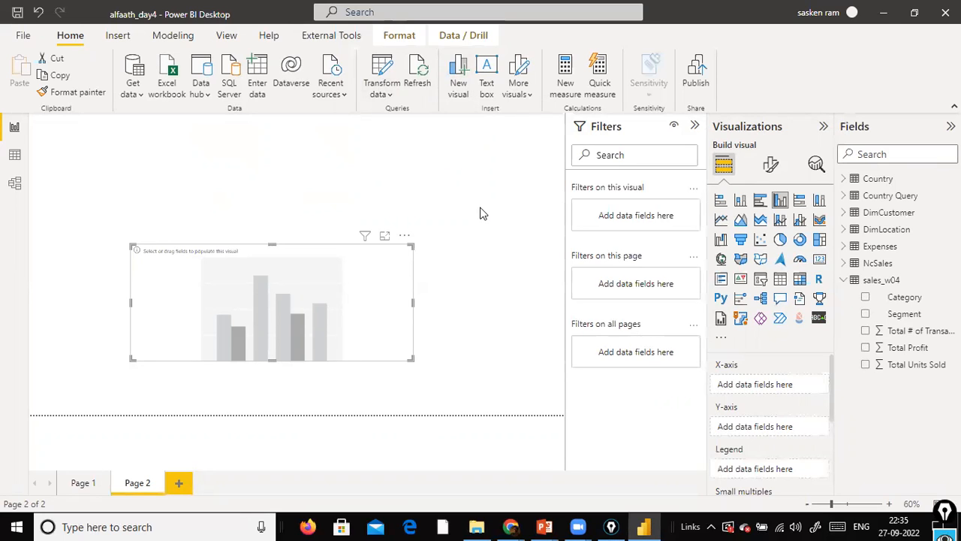
left_click(459, 146)
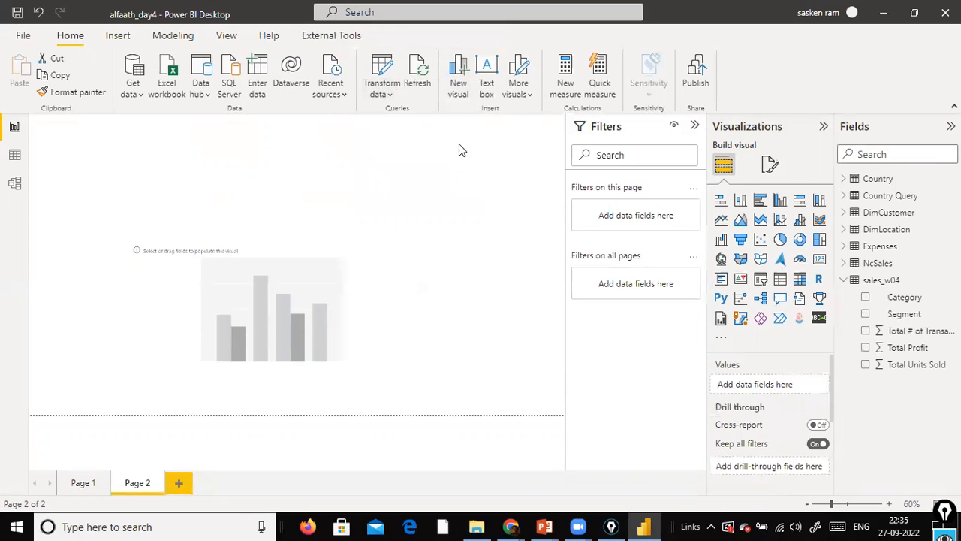
Step: Reopen the query parameters for another check and accept them as they are
left_click(383, 92)
left_click(414, 163)
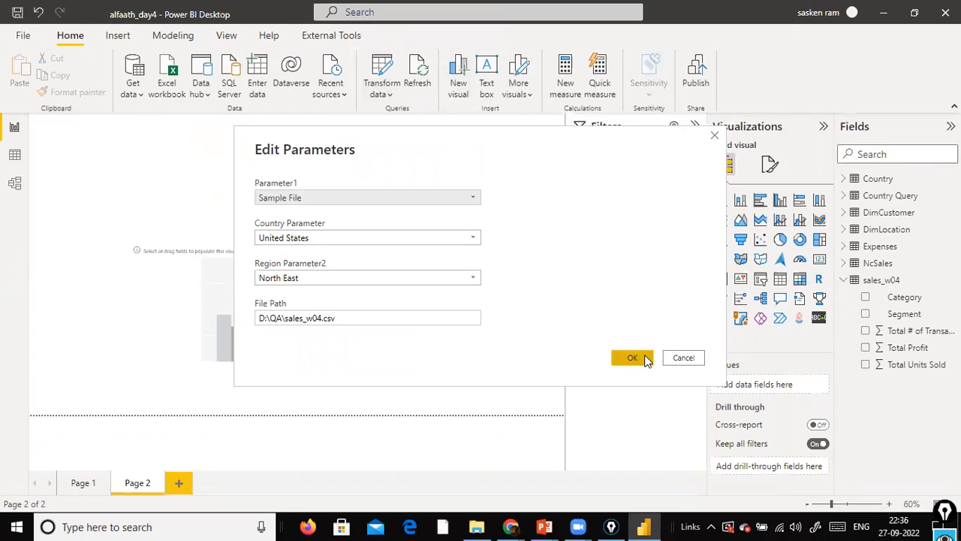
left_click(632, 359)
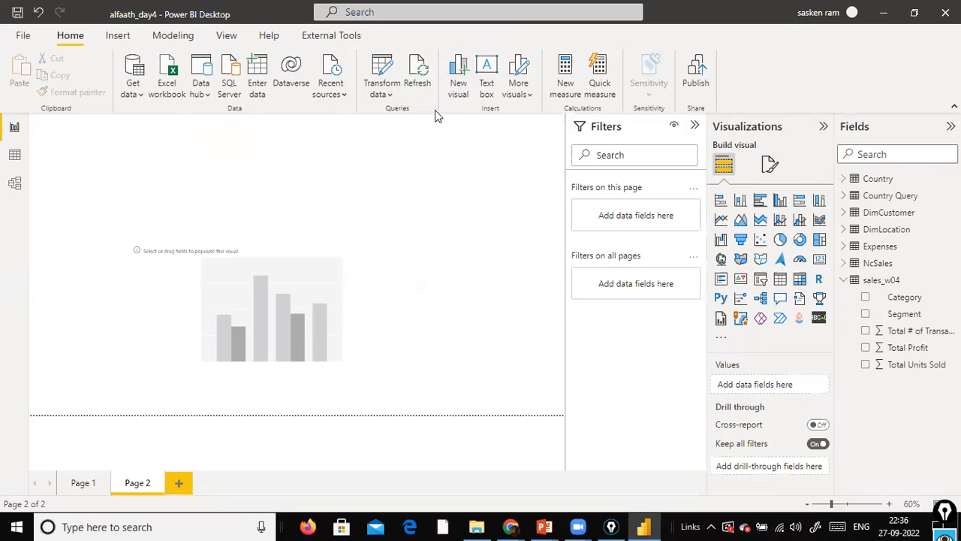
Step: Open the Power Query Editor and duplicate the sales_w04 query
left_click(379, 94)
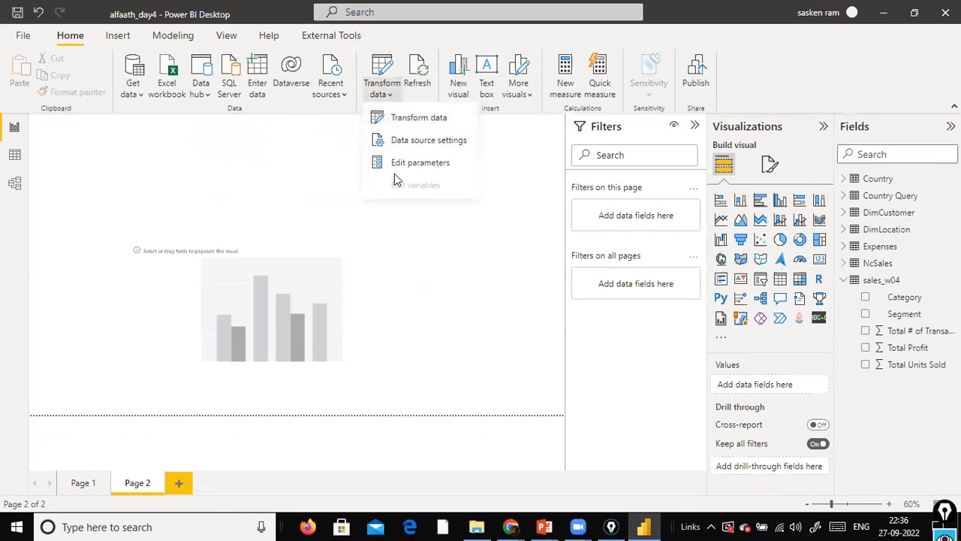
left_click(441, 121)
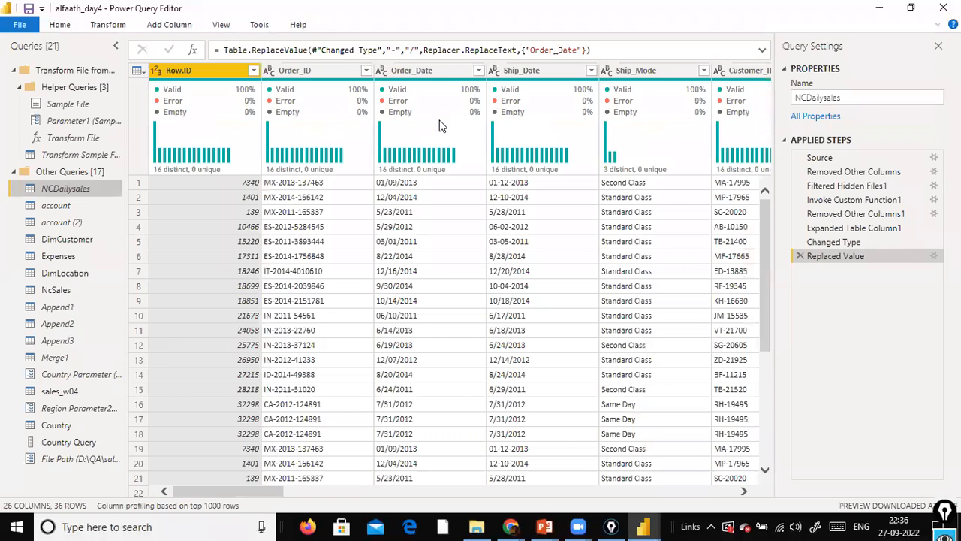
left_click(89, 386)
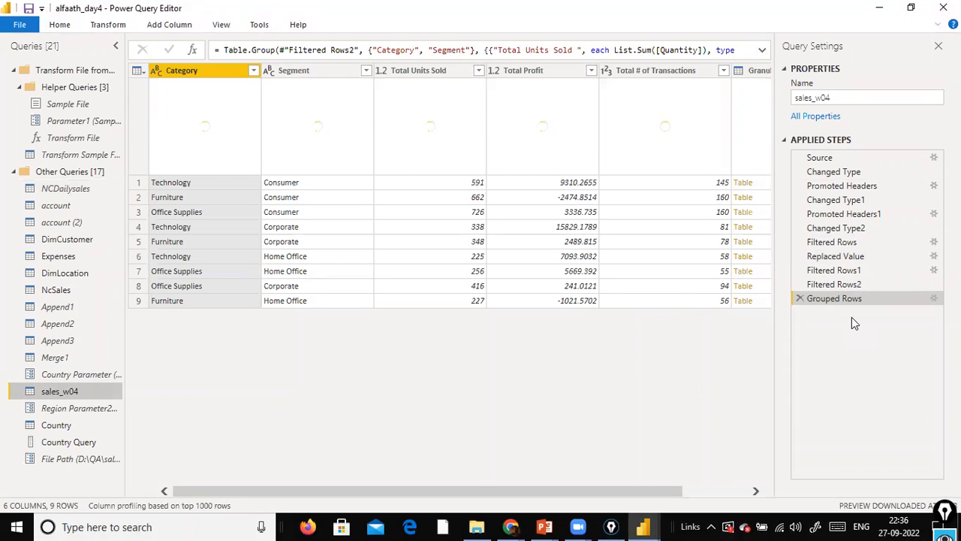
right_click(50, 397)
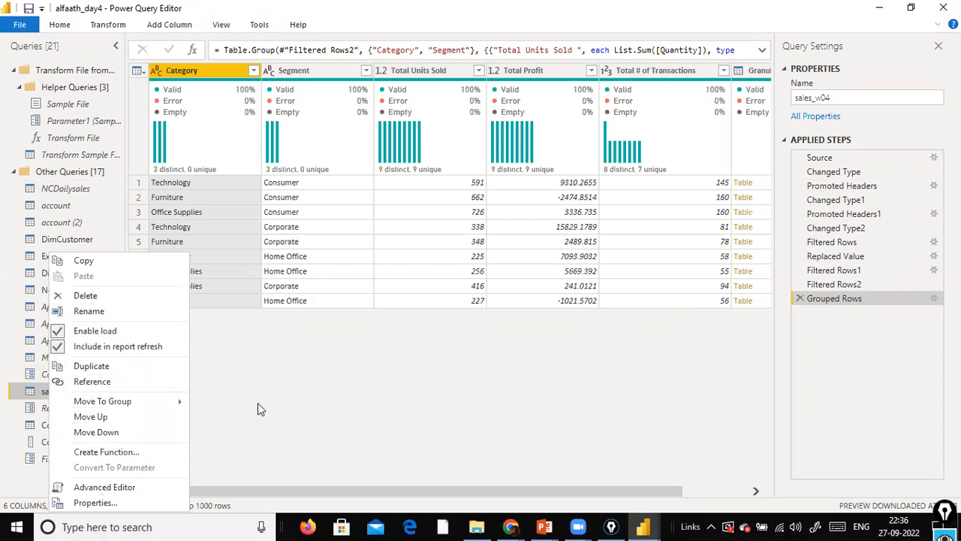
left_click(318, 397)
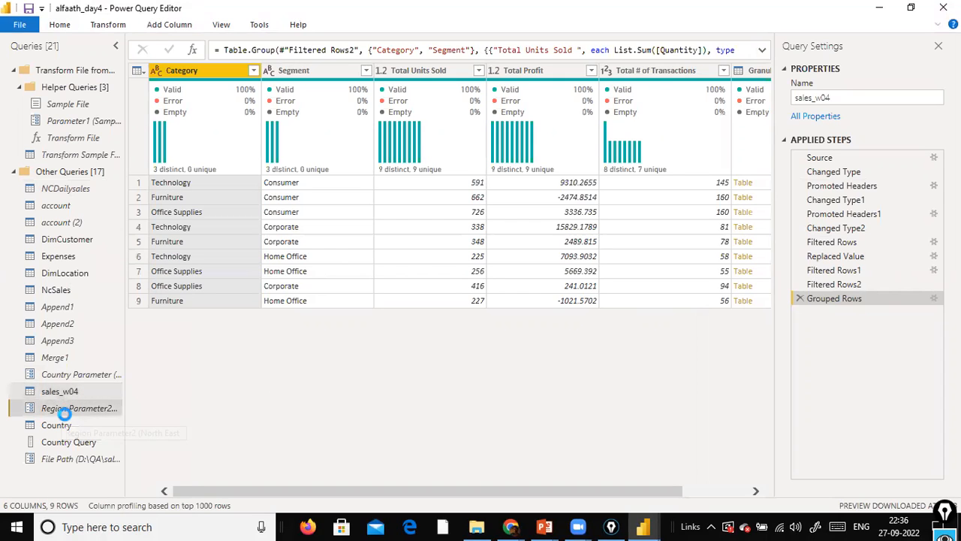
left_click(66, 408)
left_click(70, 395)
right_click(70, 395)
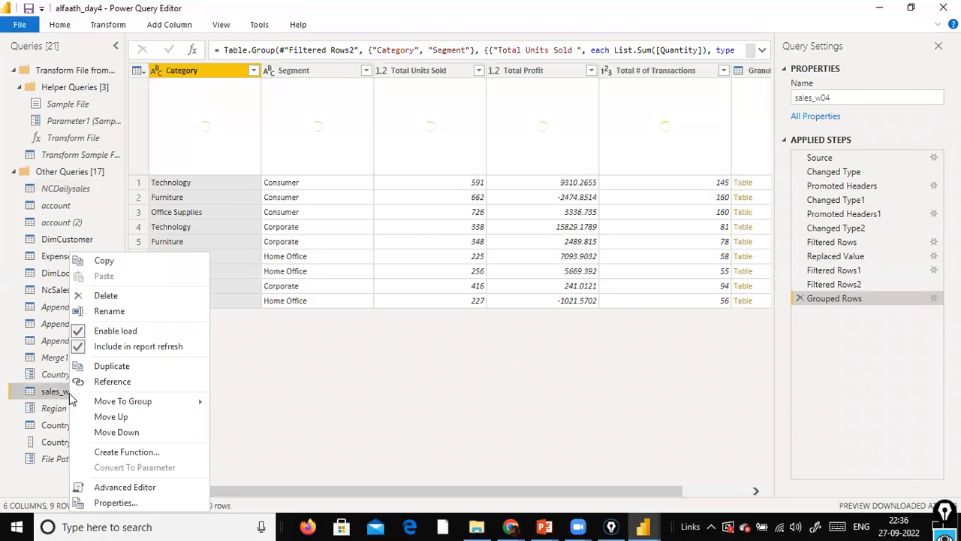
left_click(111, 368)
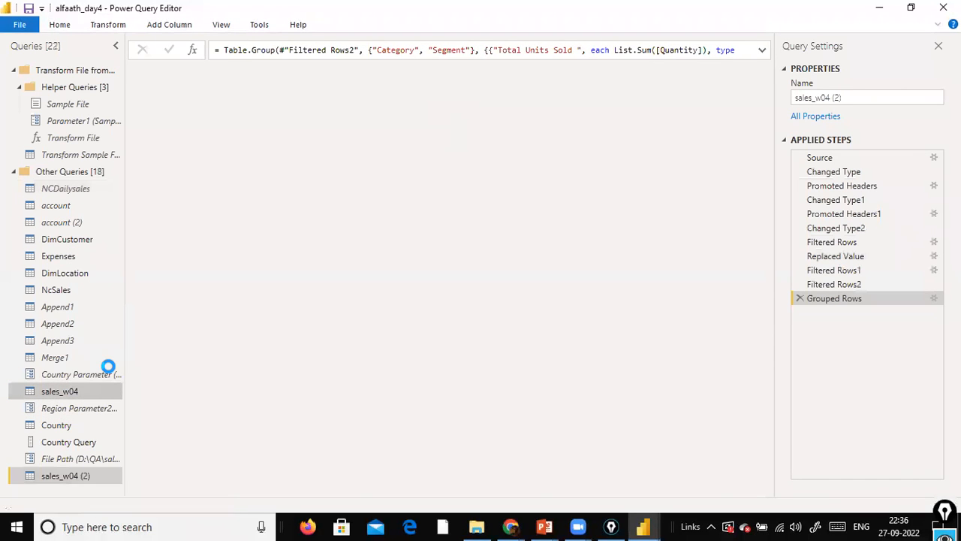
Step: Rename the duplicated sales_w04 query as Group by
right_click(76, 479)
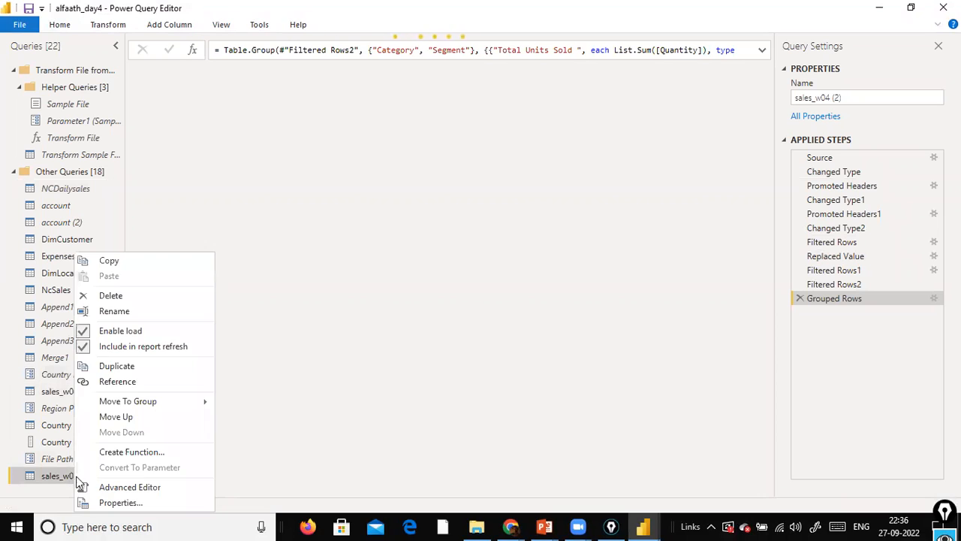
left_click(167, 323)
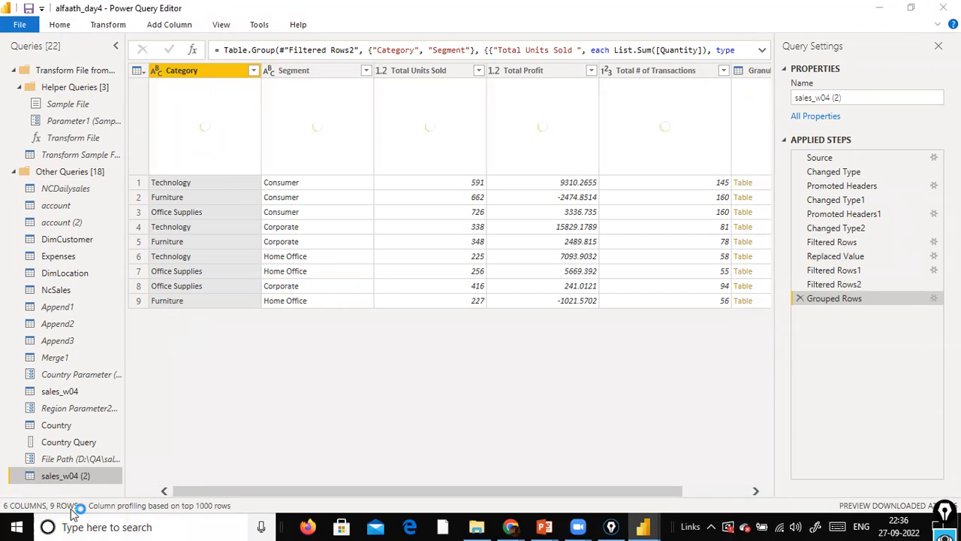
right_click(79, 480)
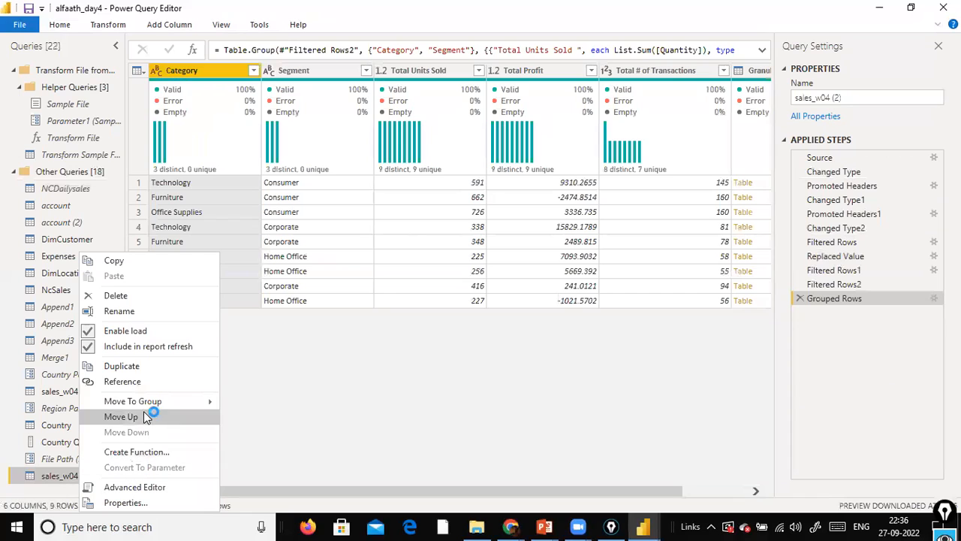
left_click(169, 312)
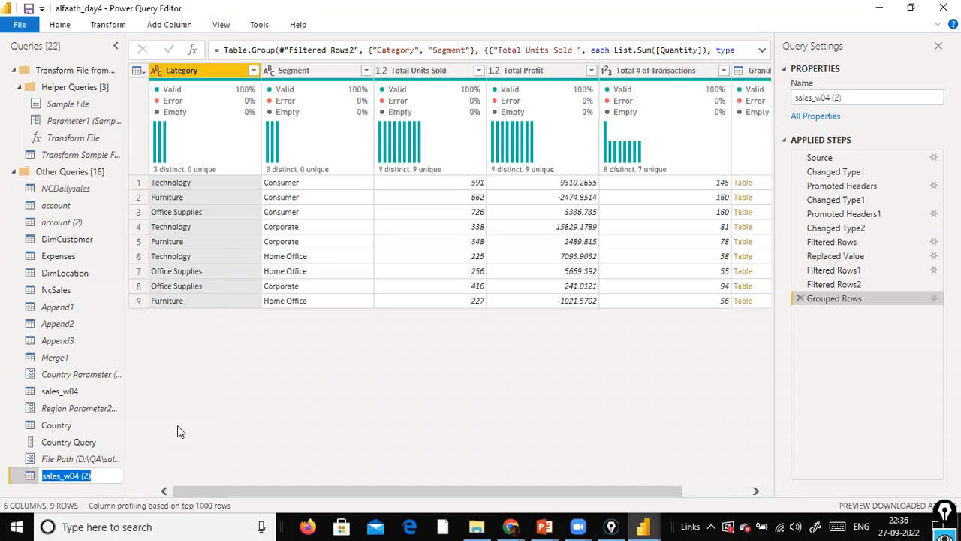
type("Group")
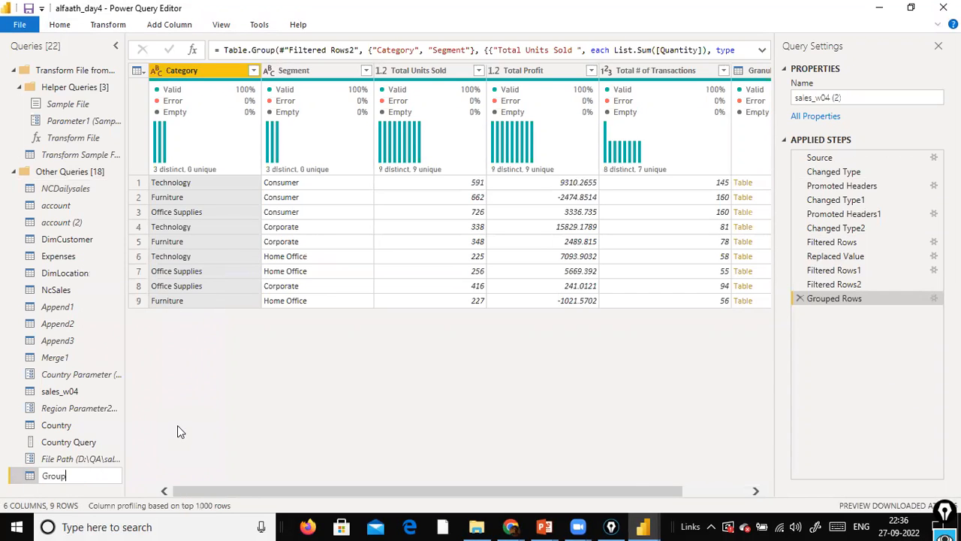
type(" by")
key("Return")
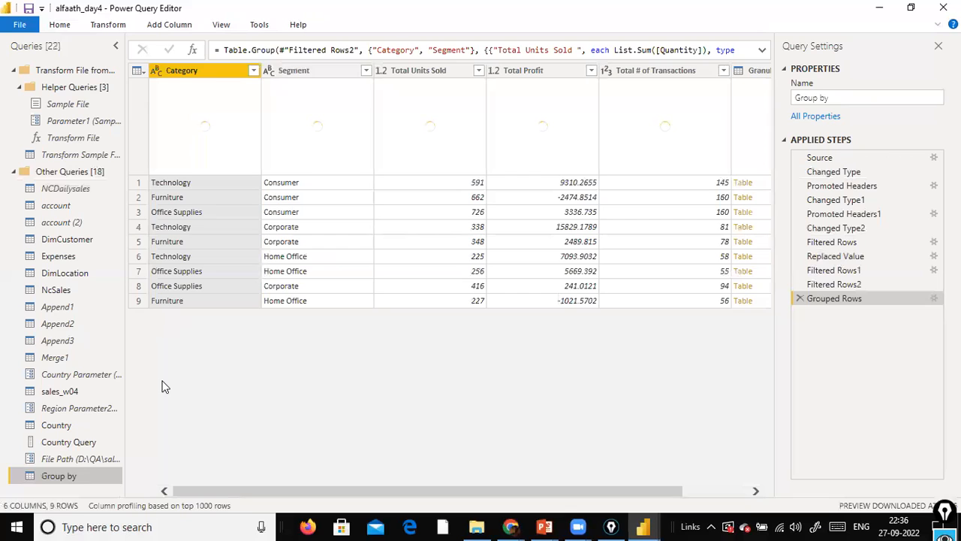
Step: Delete the Grouped Rows, Filtered Rows2, Filtered Rows1 and Replaced Value steps from the original sales_w04 query
left_click(77, 400)
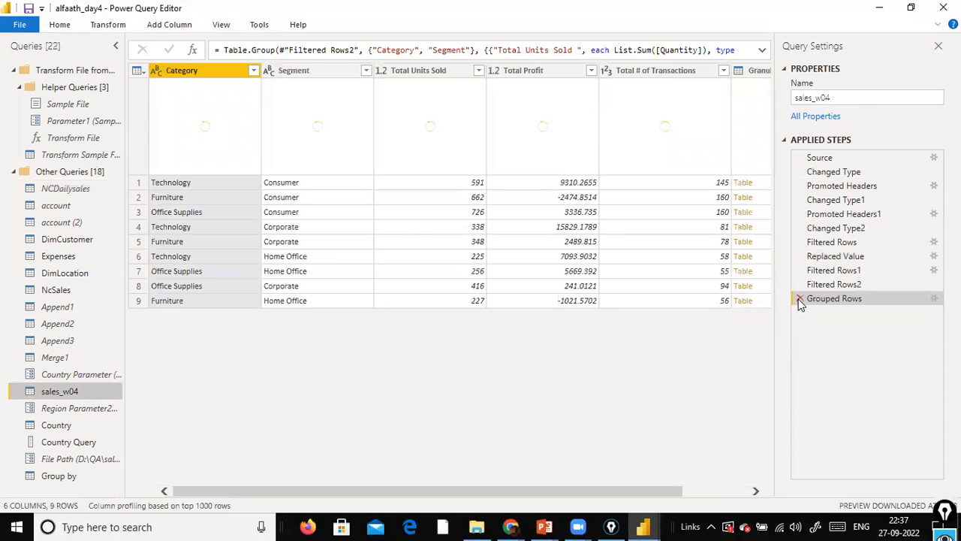
left_click(800, 298)
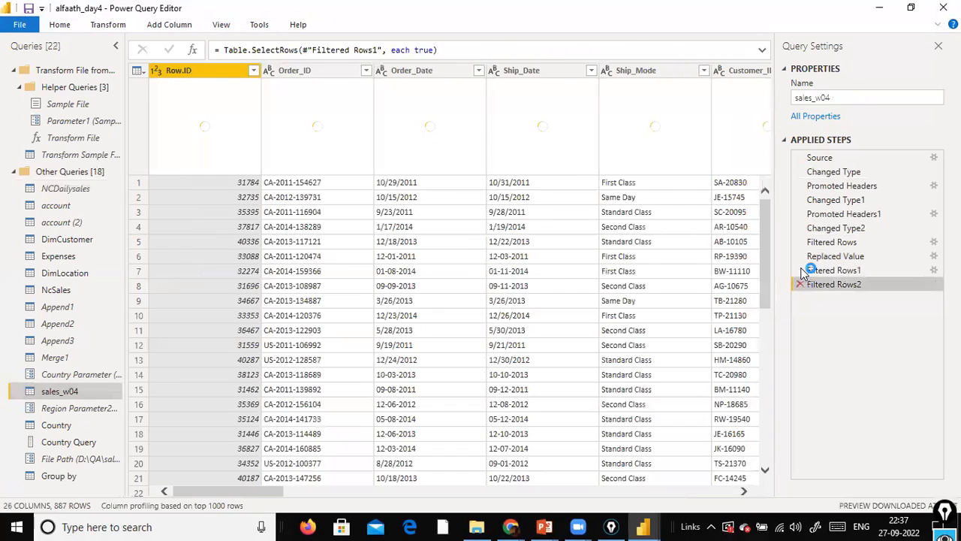
key("Delete")
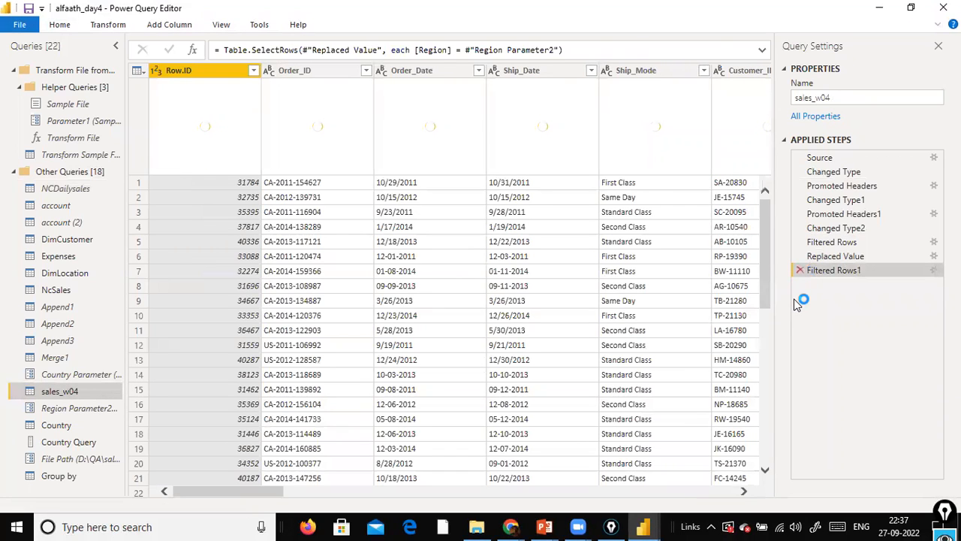
key("Delete")
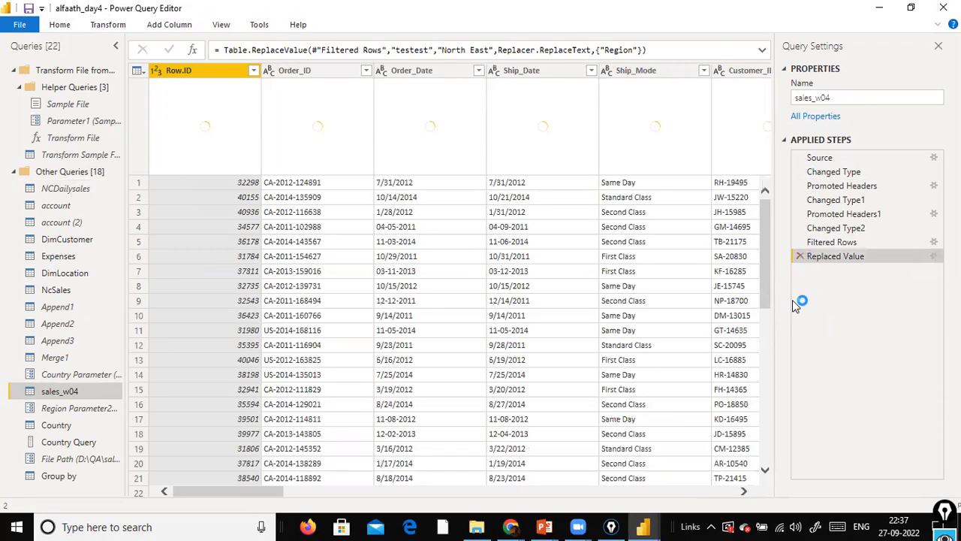
left_click(800, 256)
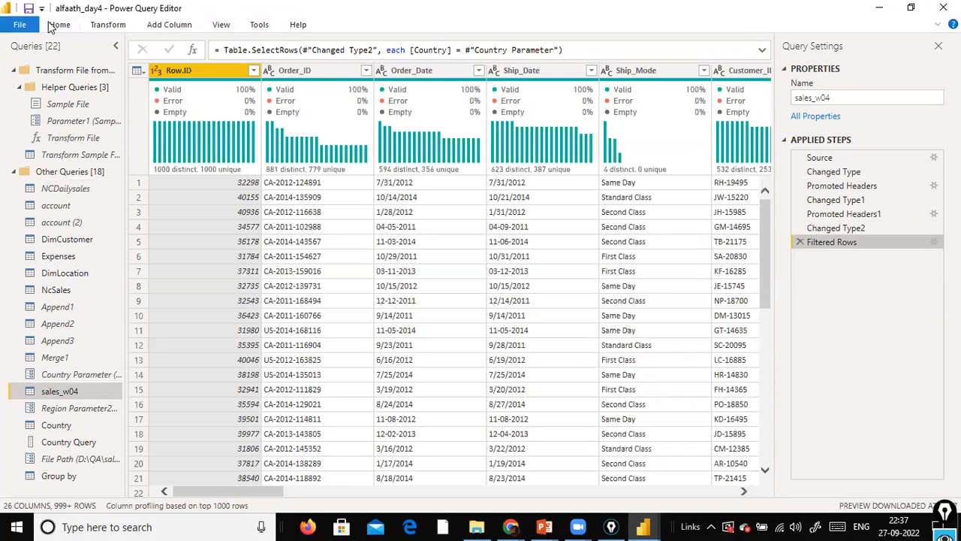
Step: Close the Power Query Editor and apply the pending query changes to the report
left_click(35, 29)
key("Escape")
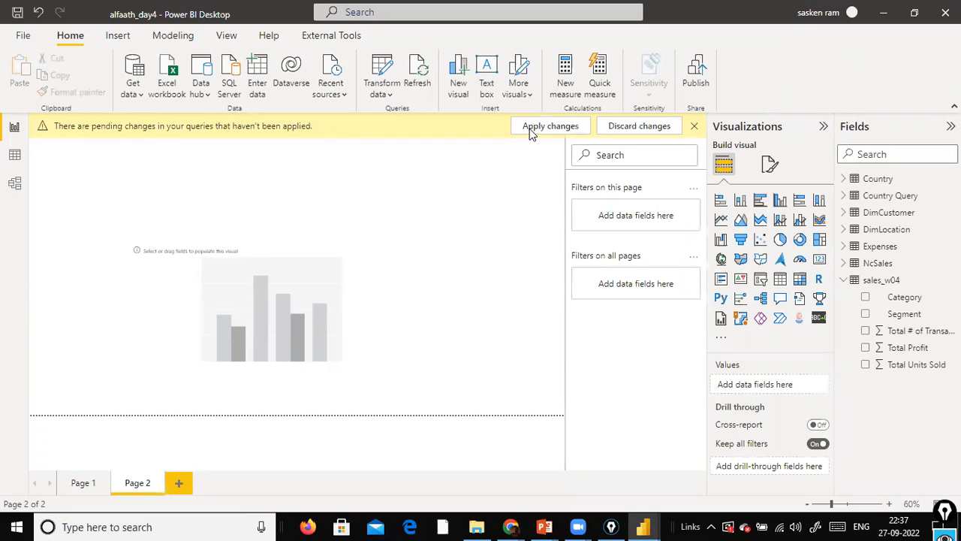
left_click(530, 129)
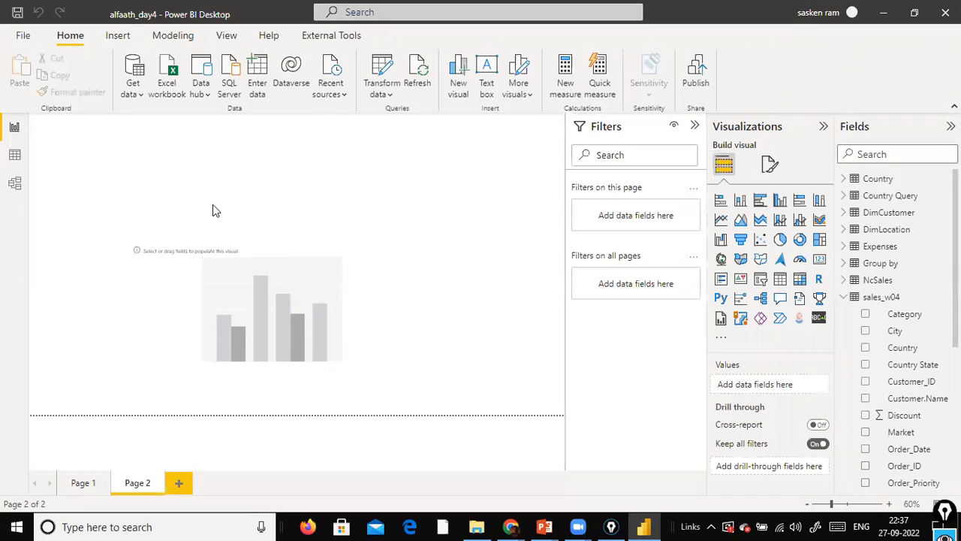
Step: Review the query parameters, checking the Region Parameter2 choice, and accept them
left_click(380, 99)
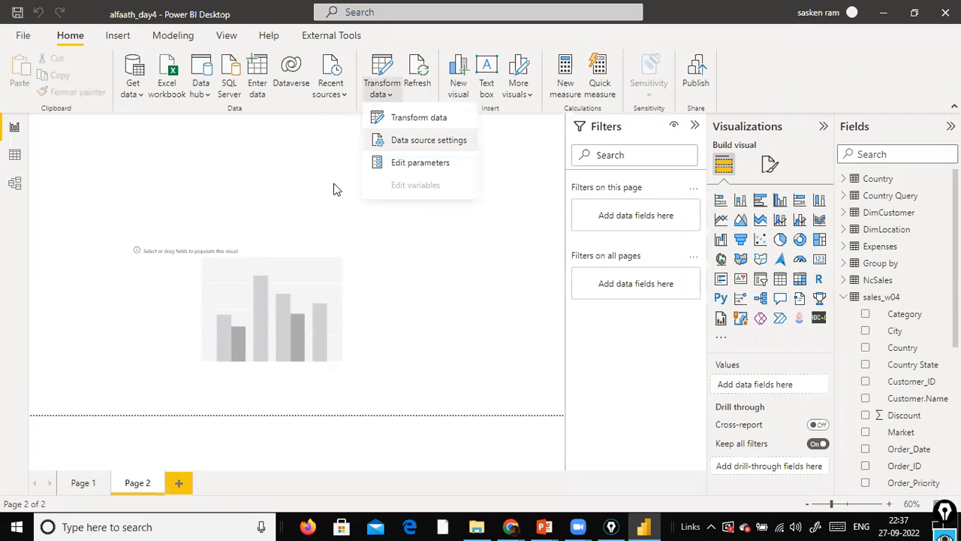
left_click(404, 163)
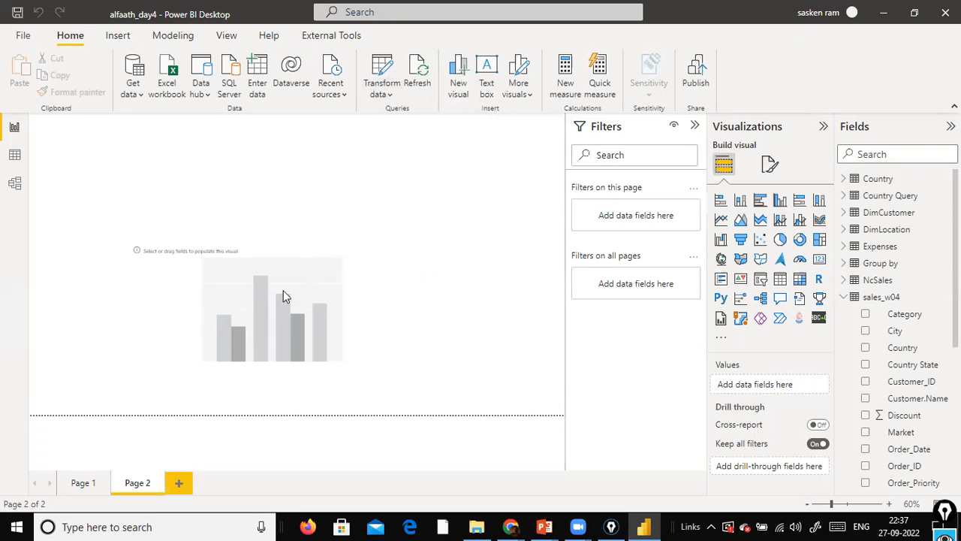
left_click(395, 315)
left_click(475, 278)
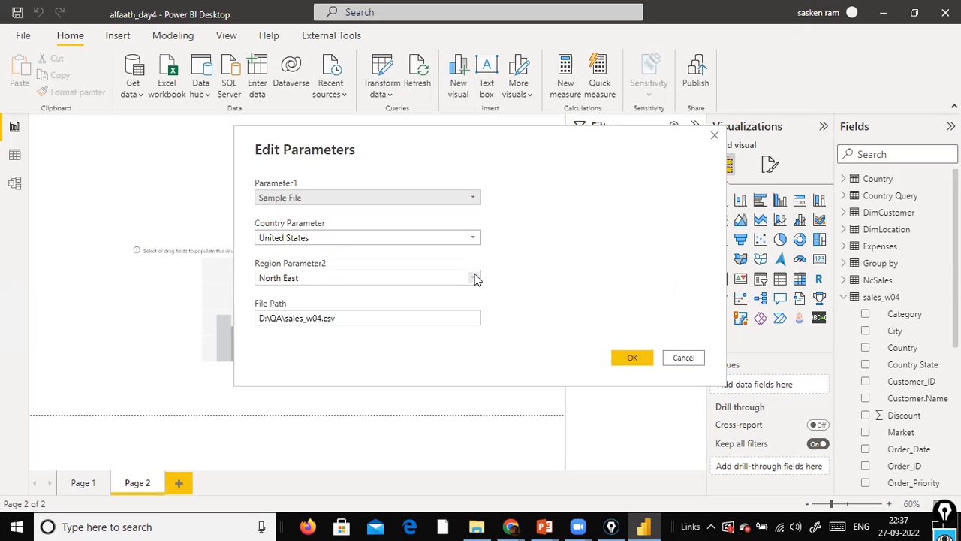
left_click(475, 278)
left_click(654, 357)
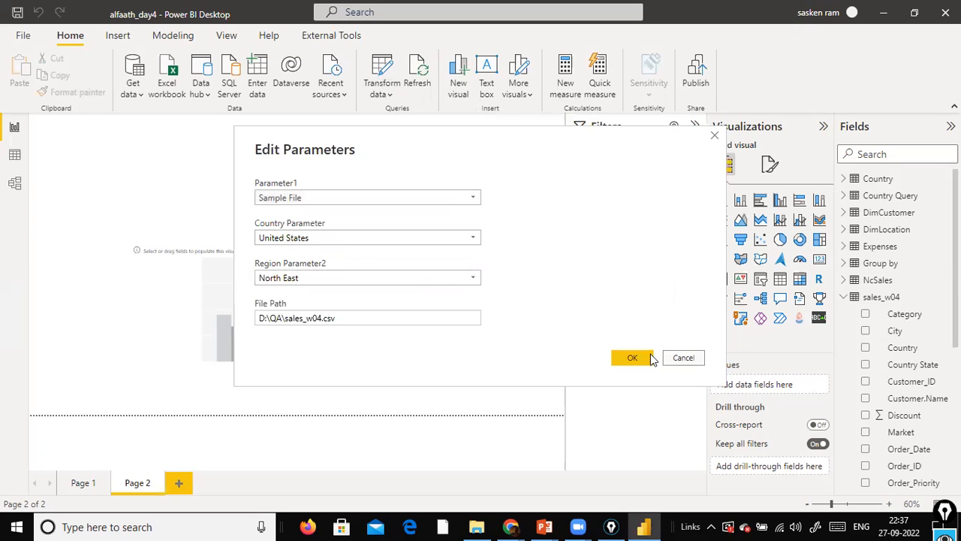
left_click(651, 359)
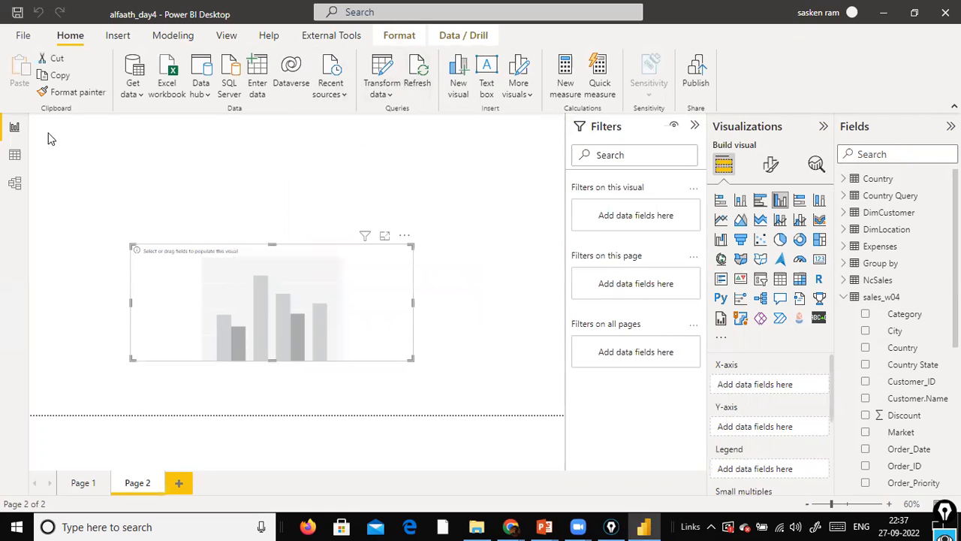
Step: In Power Query, filter NCDailysales to the rows whose Country equals the Country Parameter
left_click(388, 95)
left_click(392, 118)
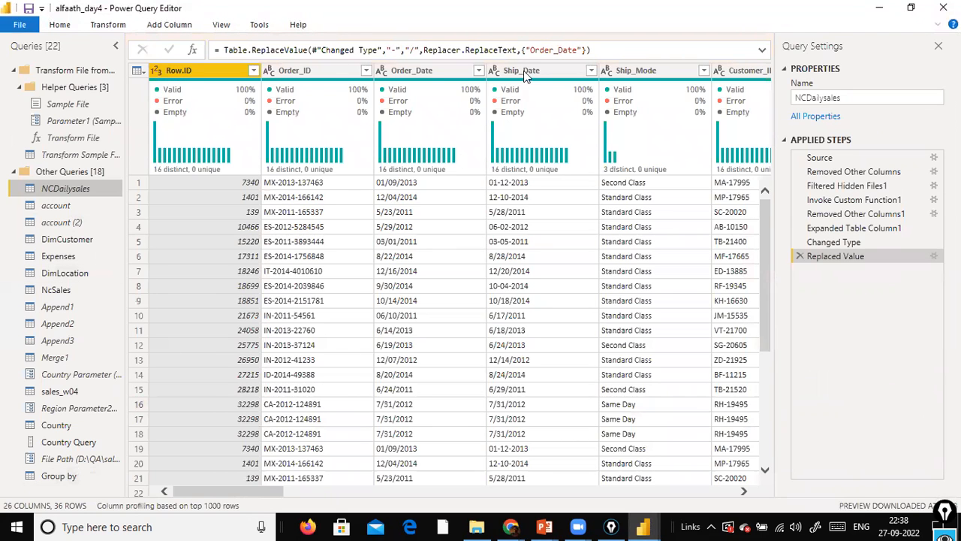
left_click_drag(283, 493, 451, 437)
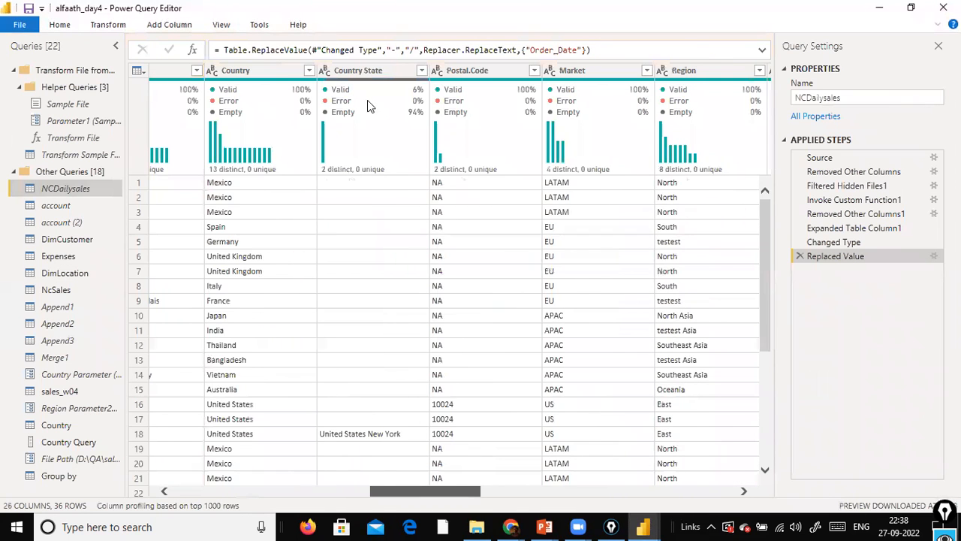
right_click(280, 71)
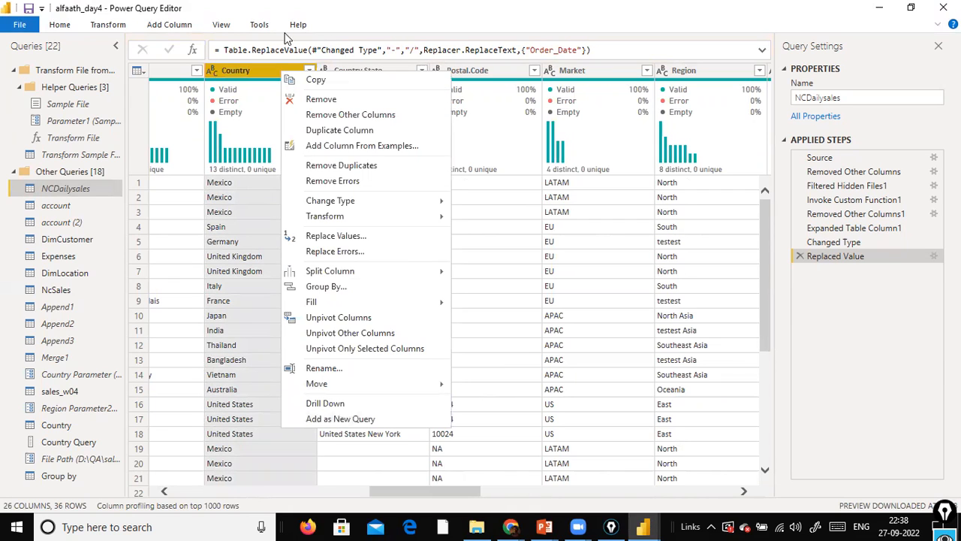
left_click(309, 73)
left_click(309, 72)
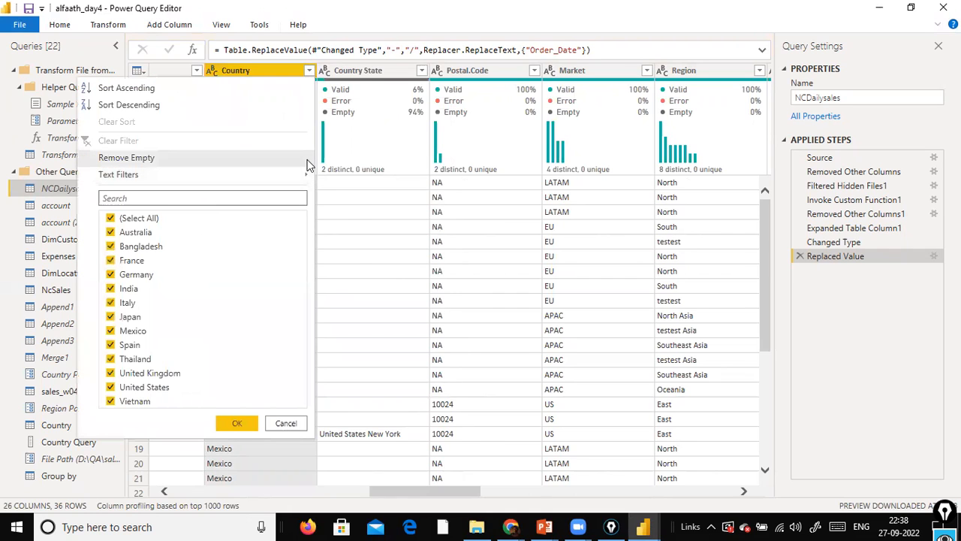
left_click(326, 181)
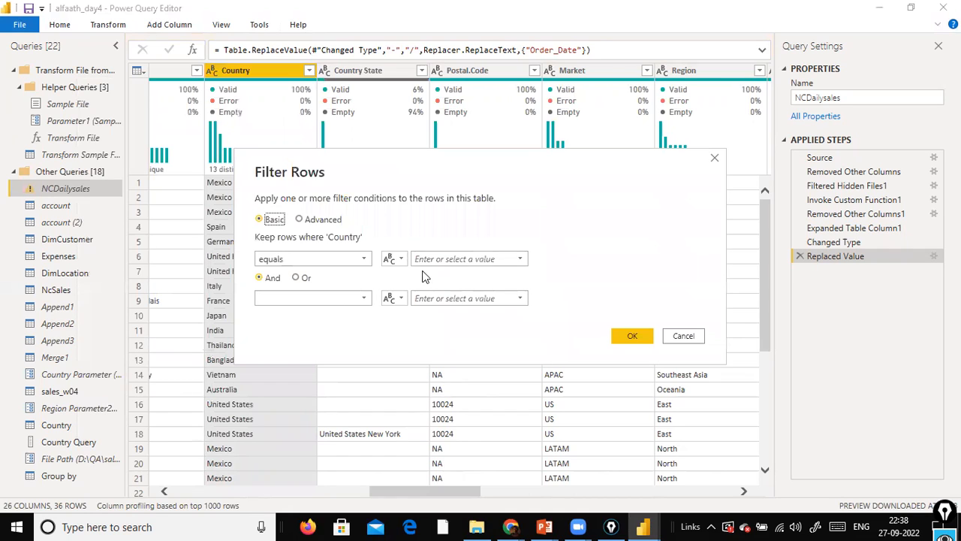
left_click(402, 260)
left_click(426, 289)
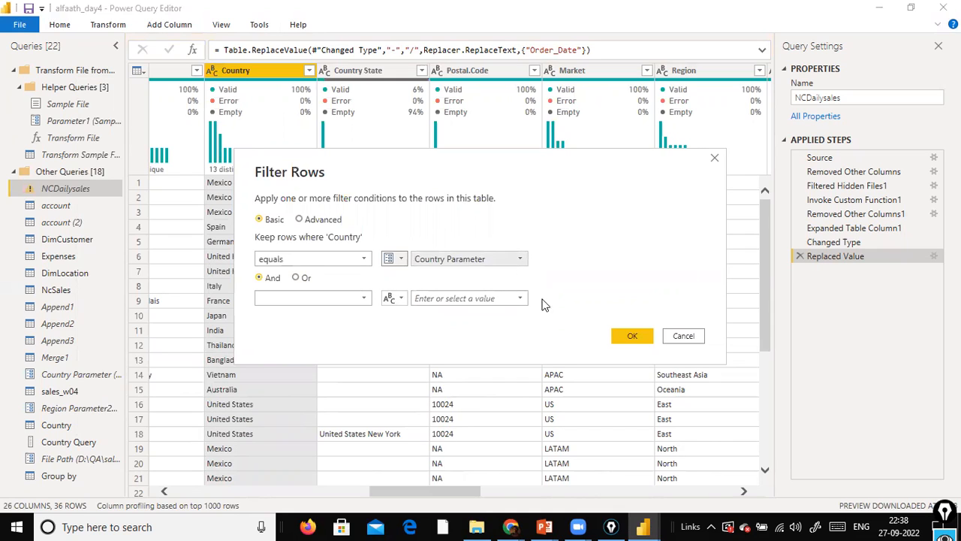
left_click(624, 338)
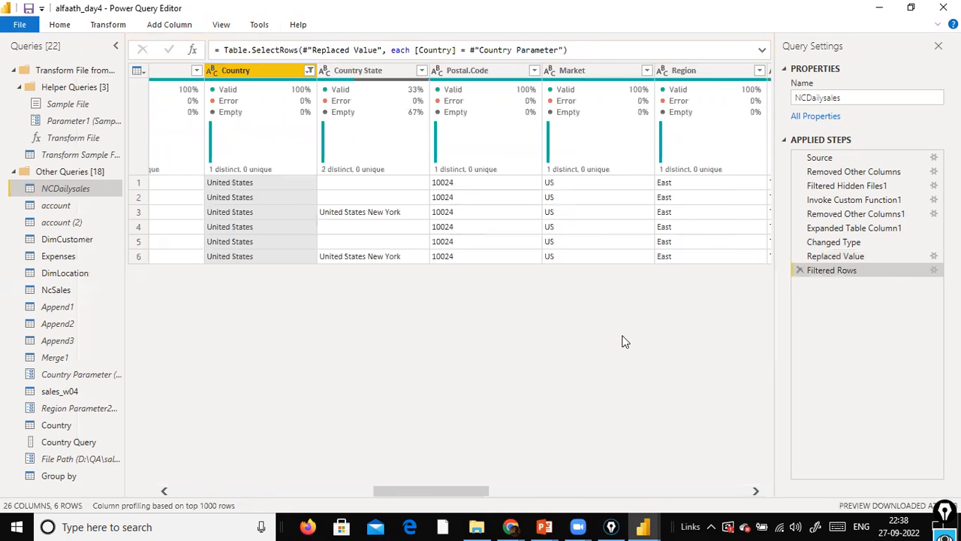
Step: Close the Power Query Editor and apply the NCDailysales filter change to the report
left_click(19, 24)
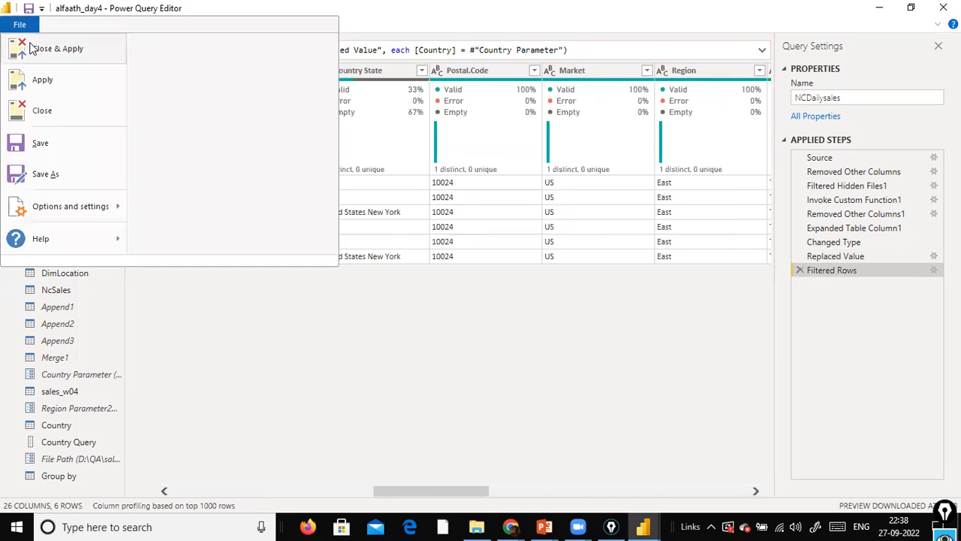
left_click(46, 54)
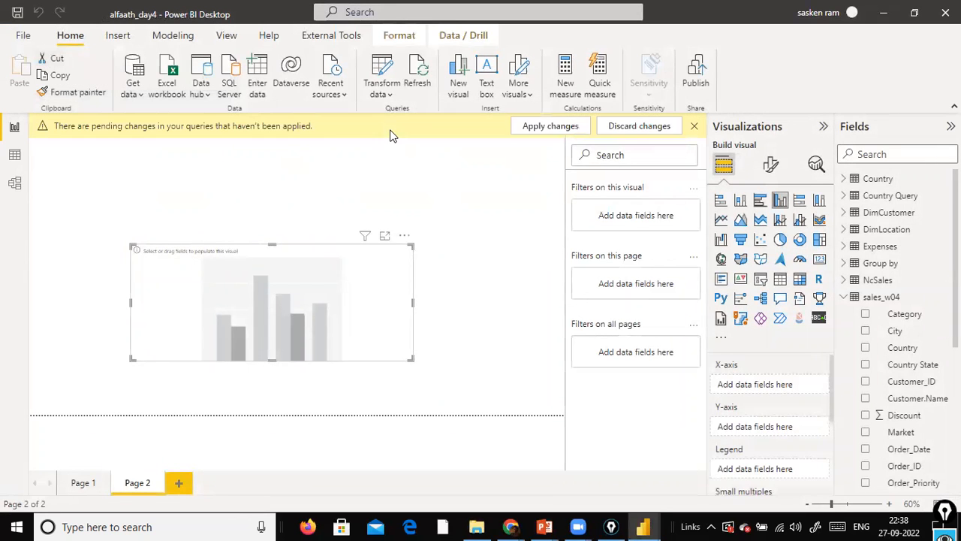
left_click(525, 129)
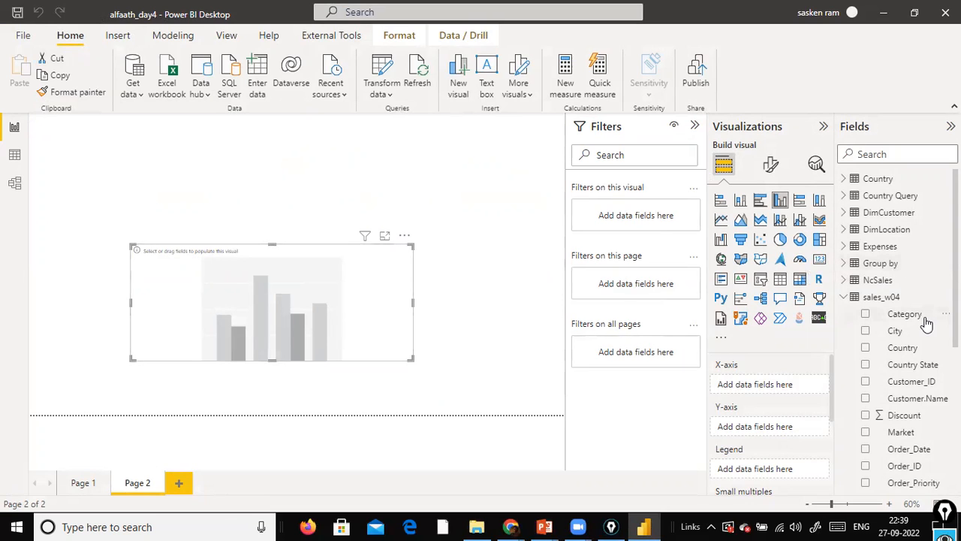
Step: Fill the empty column chart on Page 2 with sales_w04 fields: Category on the X-axis, Country as legend and Quantity on the Y-axis
left_click_drag(915, 318, 232, 300)
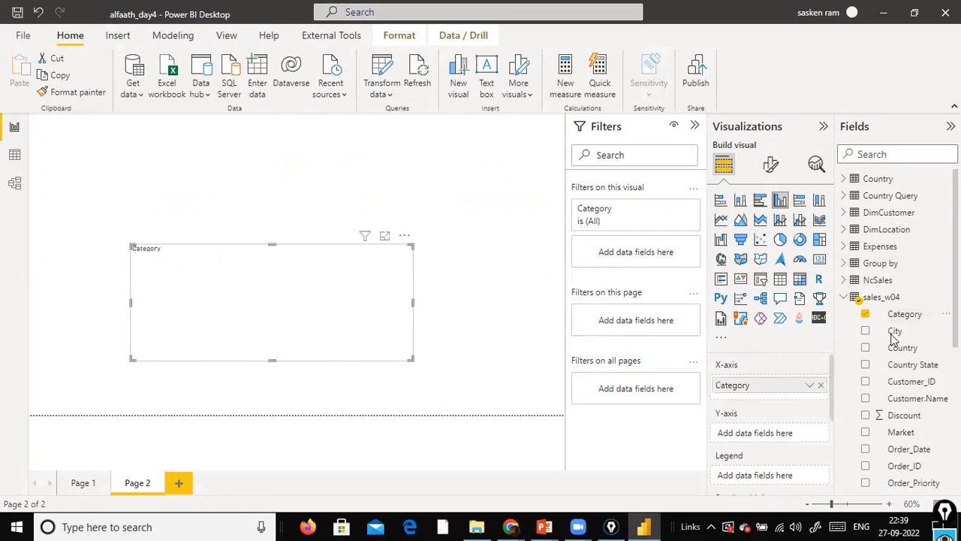
left_click_drag(909, 356, 322, 274)
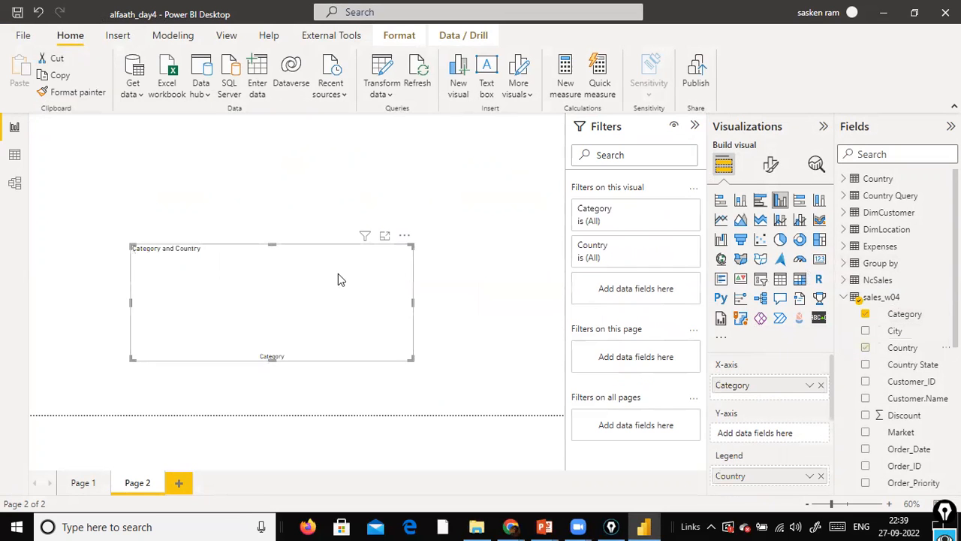
scroll(931, 384, "down", 5)
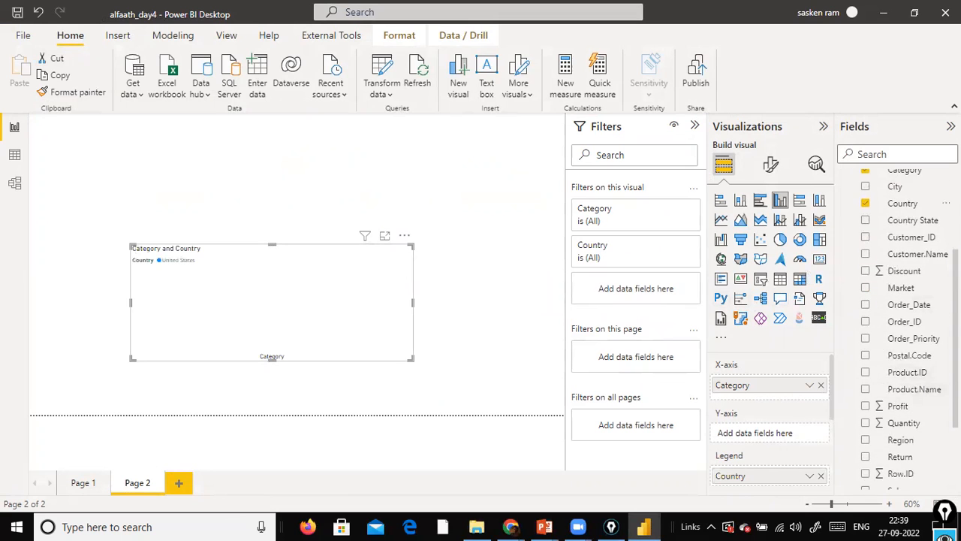
left_click_drag(918, 329, 384, 288)
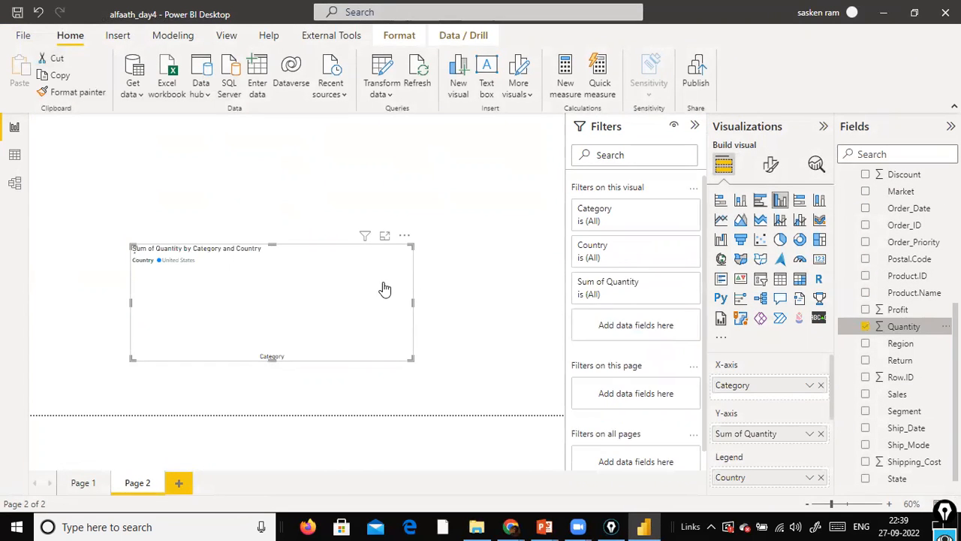
left_click(477, 263)
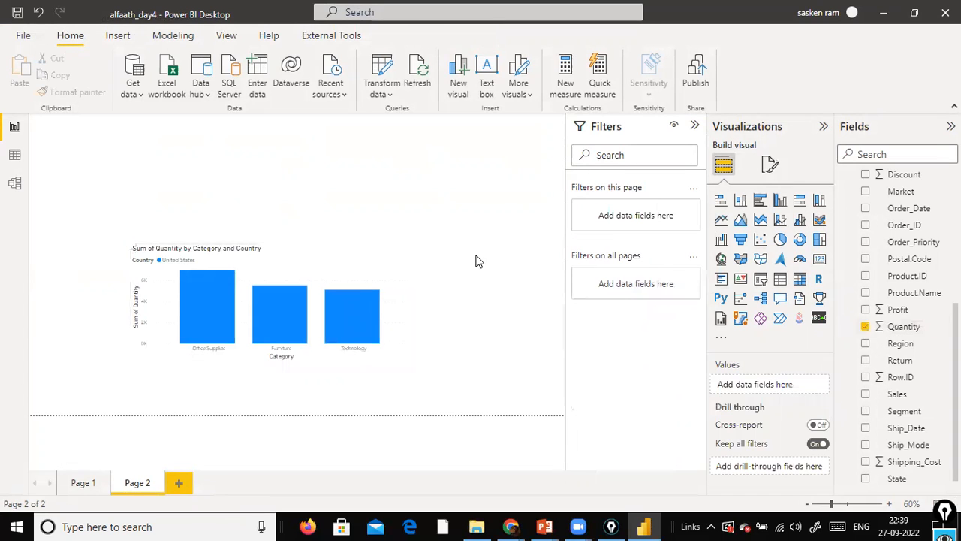
Step: Examine which fields the column chart uses for its X-axis, Y-axis and legend
left_click(321, 259)
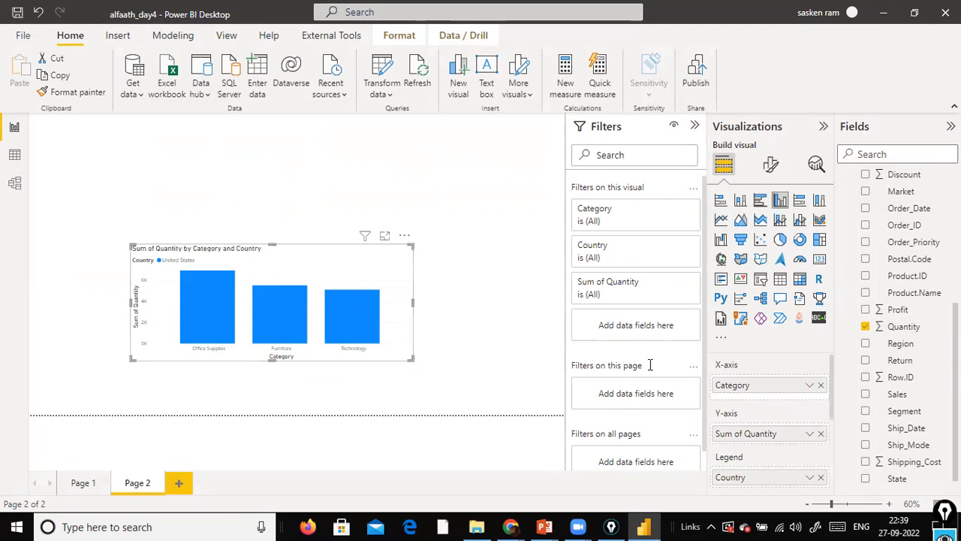
scroll(788, 387, "down", 2)
scroll(781, 396, "up", 2)
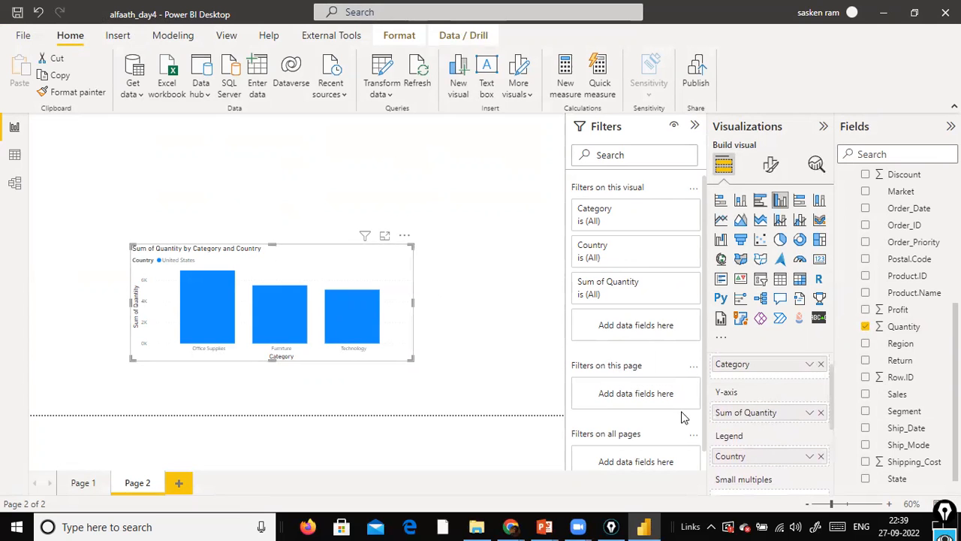
scroll(721, 392, "up", 1)
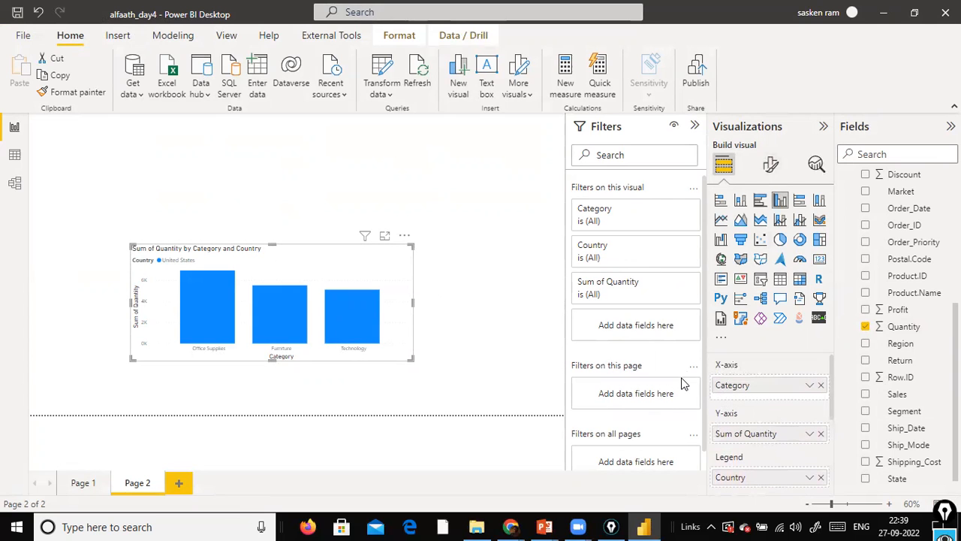
mouse_move(710, 343)
left_mouse_down()
mouse_move(718, 501)
mouse_move(842, 483)
mouse_move(840, 493)
left_mouse_up()
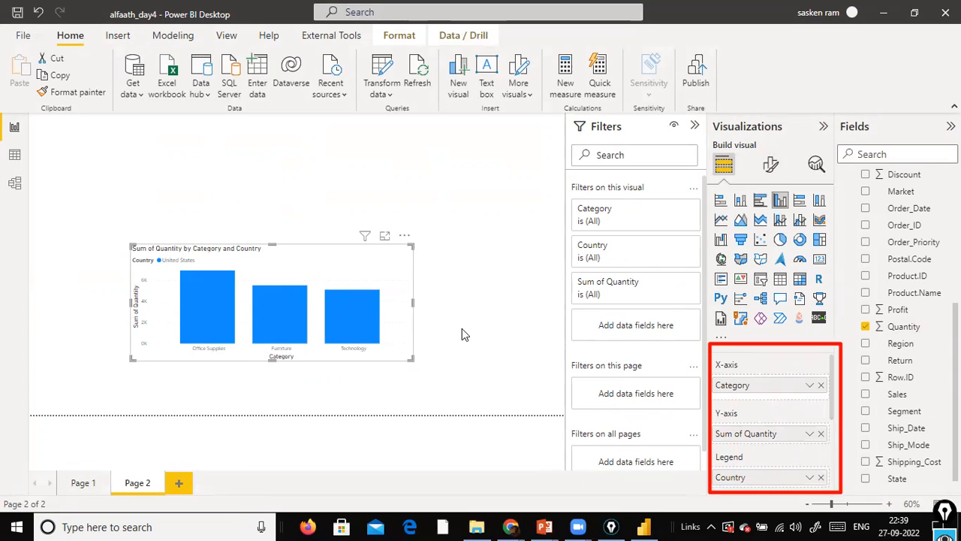
left_click(488, 247)
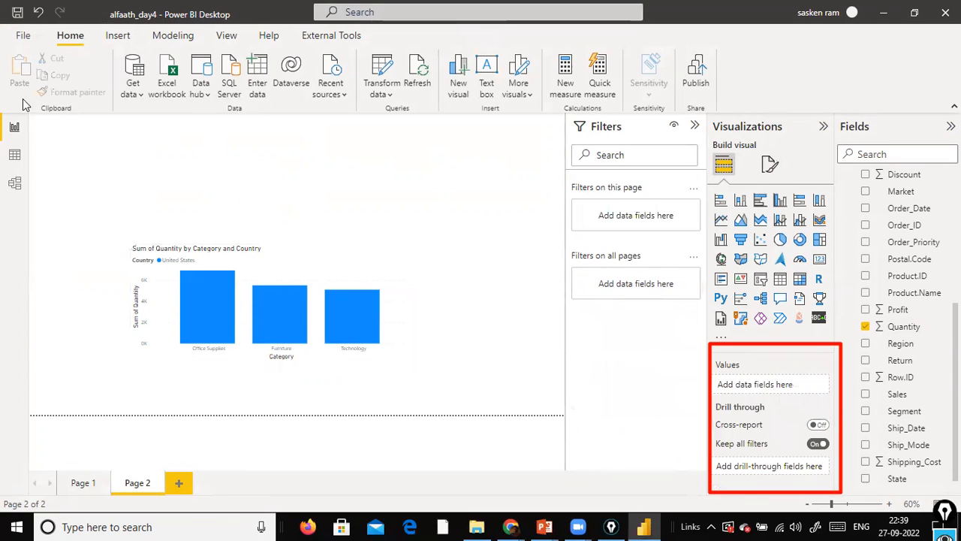
Step: Save the report and publish it to the dev_order workspace
left_click(17, 13)
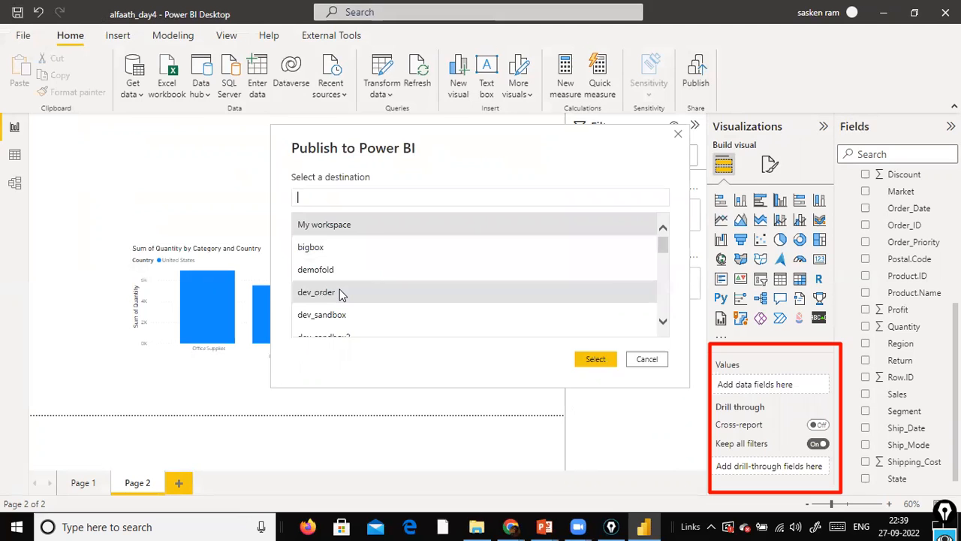
key("Escape")
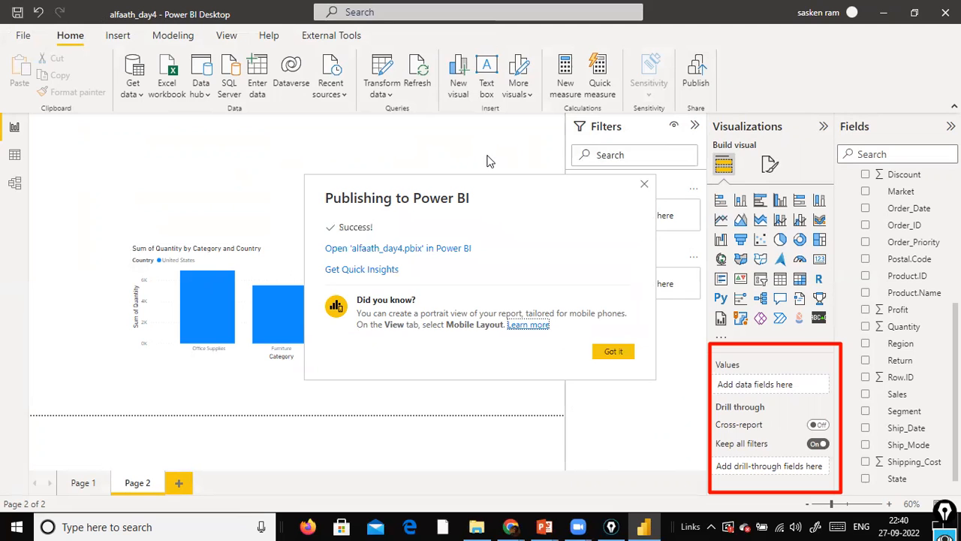
left_click(613, 353)
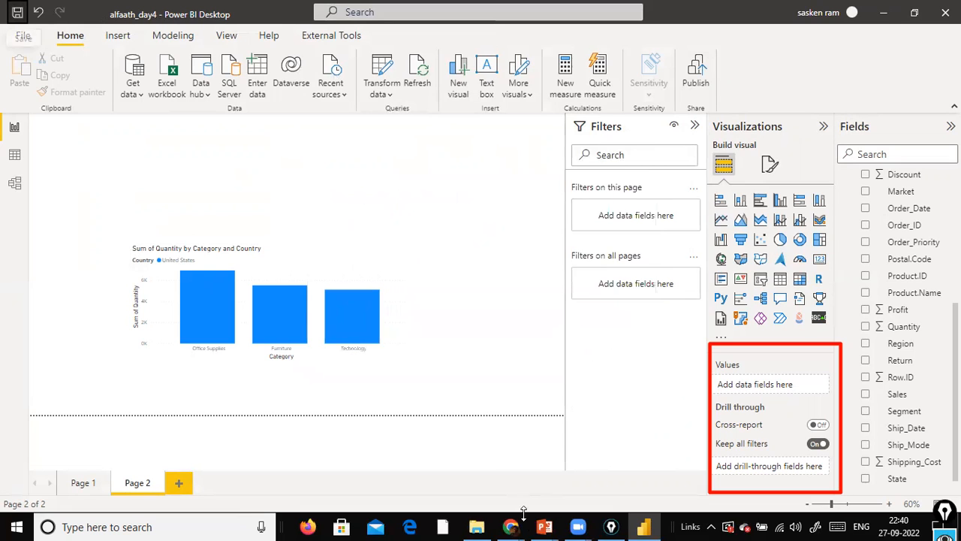
Step: Switch to Chrome, go to app.powerbi.com and open the dev_order workspace
mouse_move(517, 526)
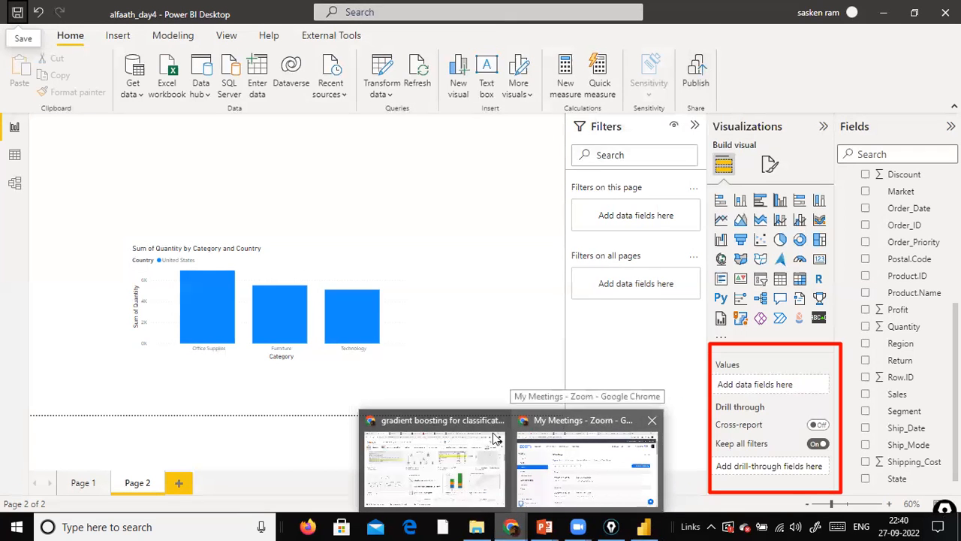
left_click(558, 450)
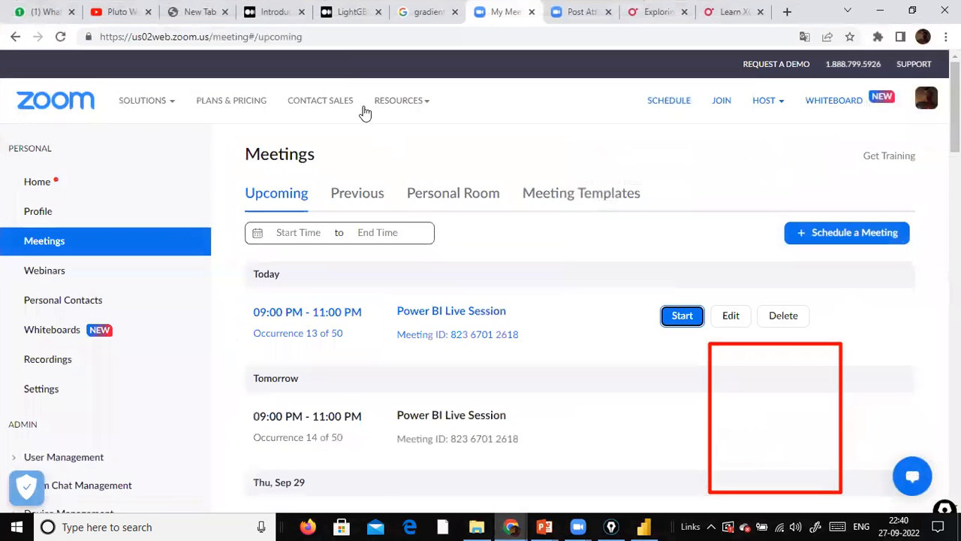
left_click(359, 30)
type("app.powerbi.com")
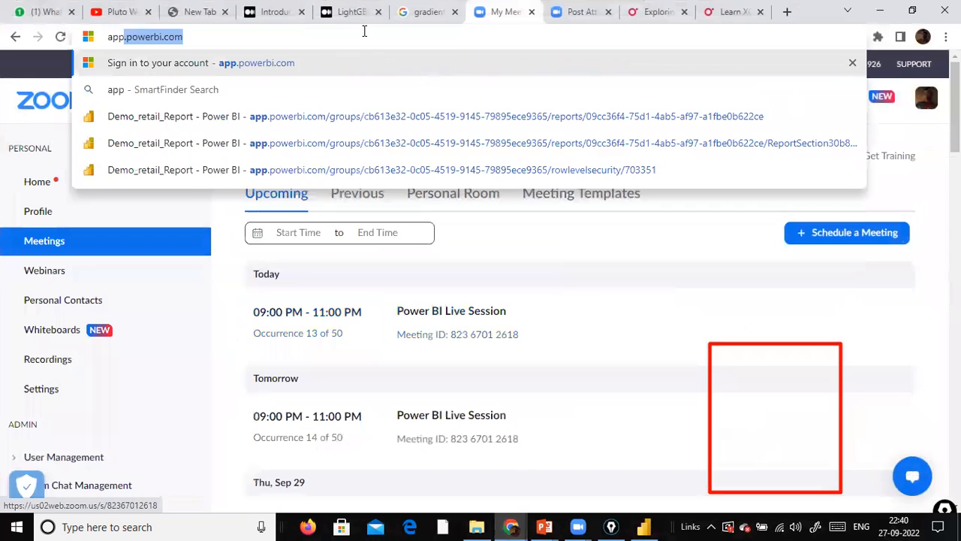
key("Return")
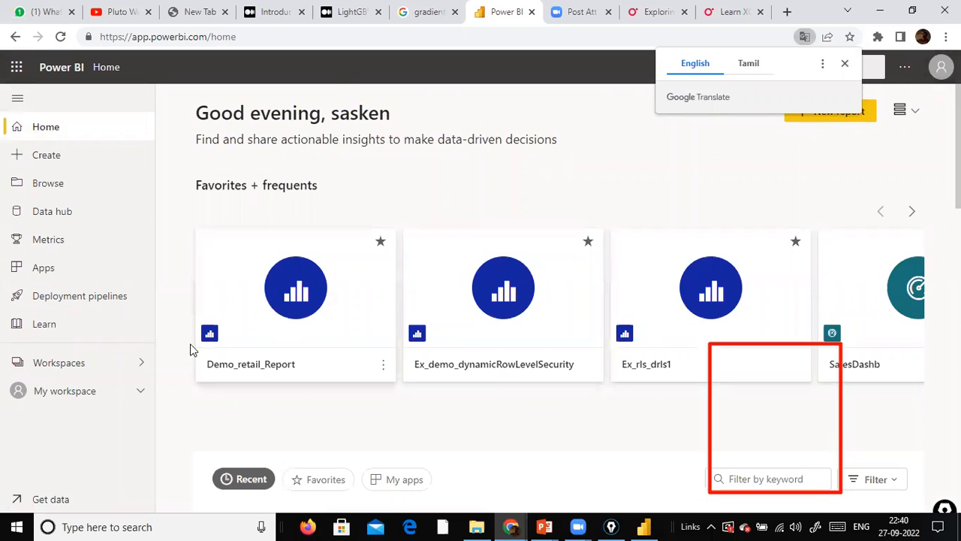
left_click(41, 365)
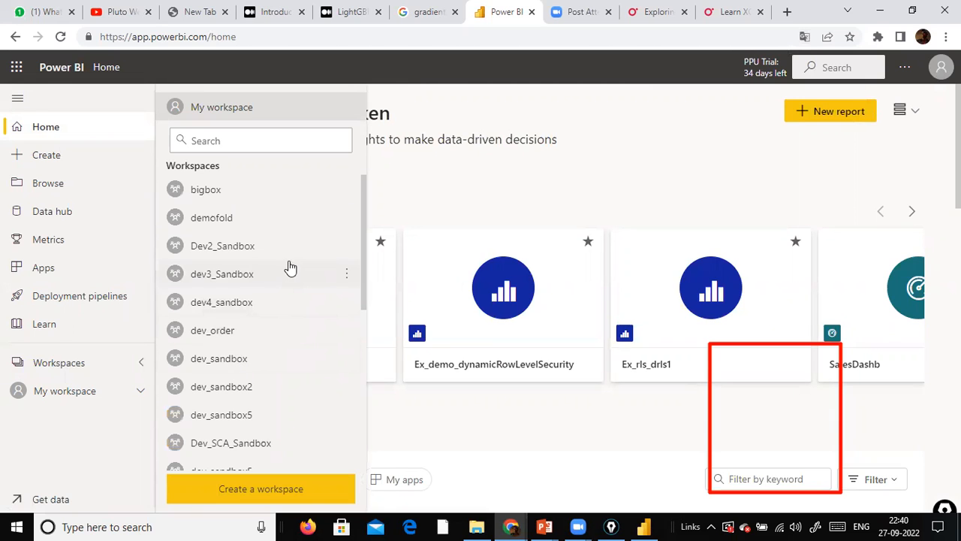
left_click(255, 333)
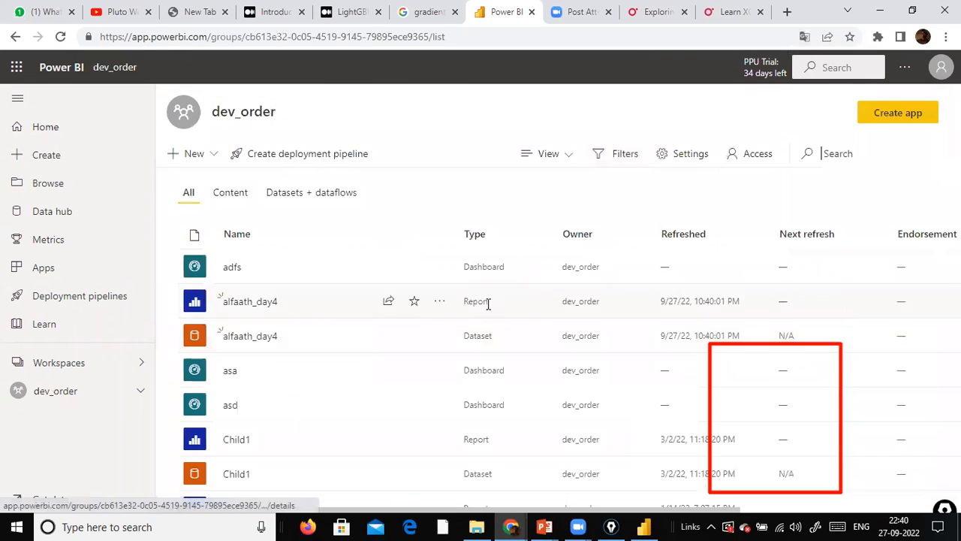
Step: Open the published alfaath_day4 report and test highlighting the Furniture column in its Page 2 chart
key("alt+Tab")
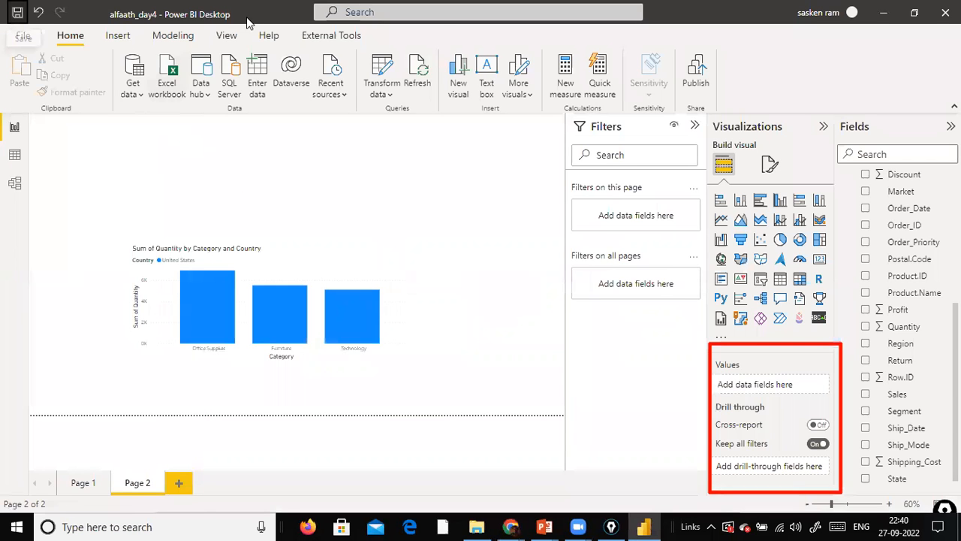
key("alt+Tab")
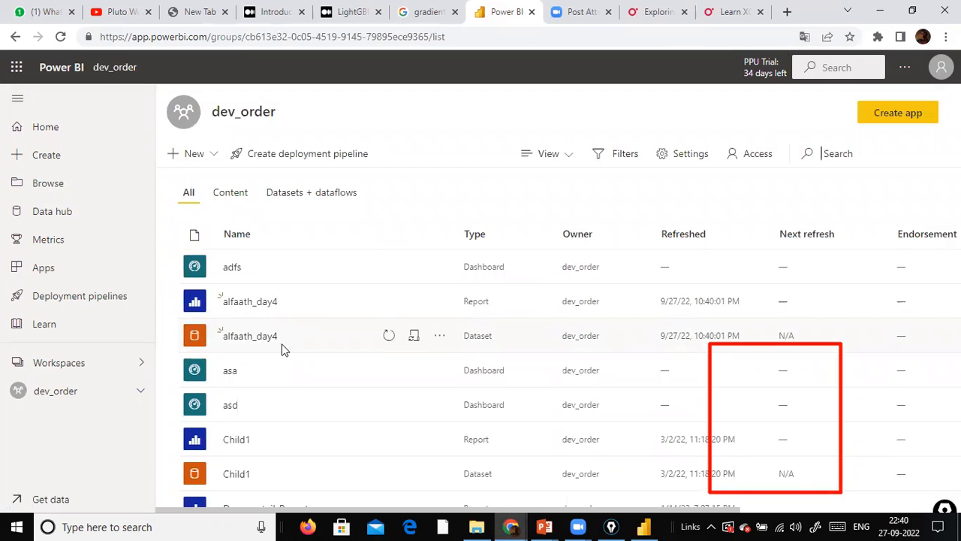
left_click(272, 304)
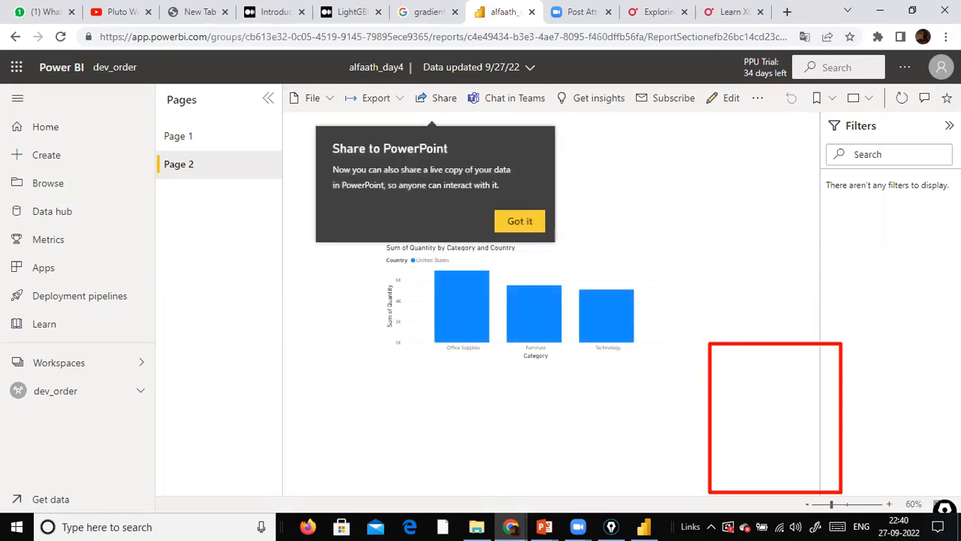
left_click(523, 229)
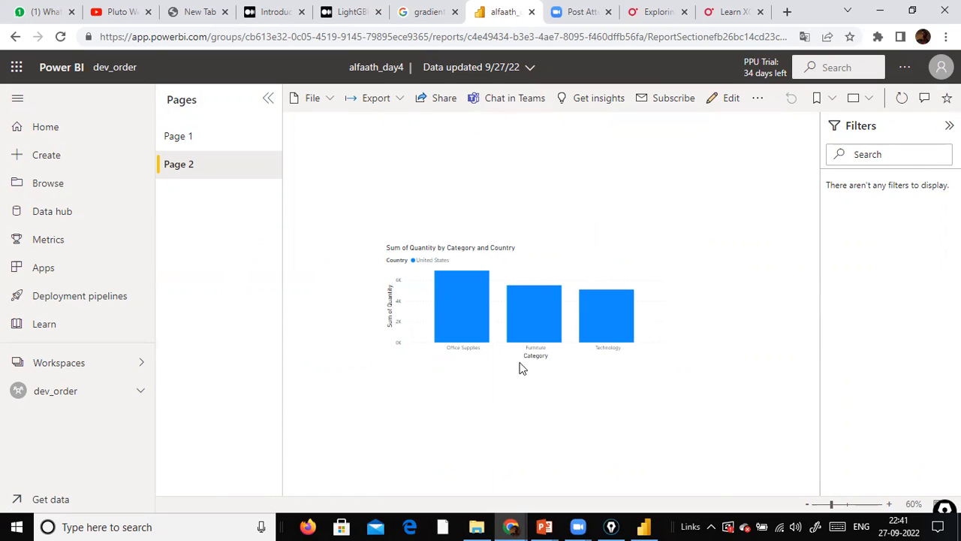
left_click(541, 330)
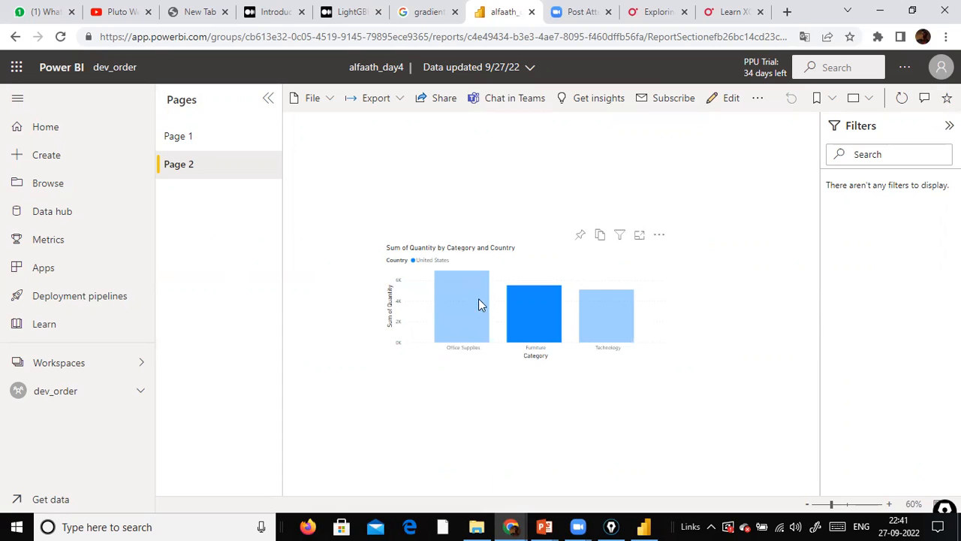
left_click(712, 298)
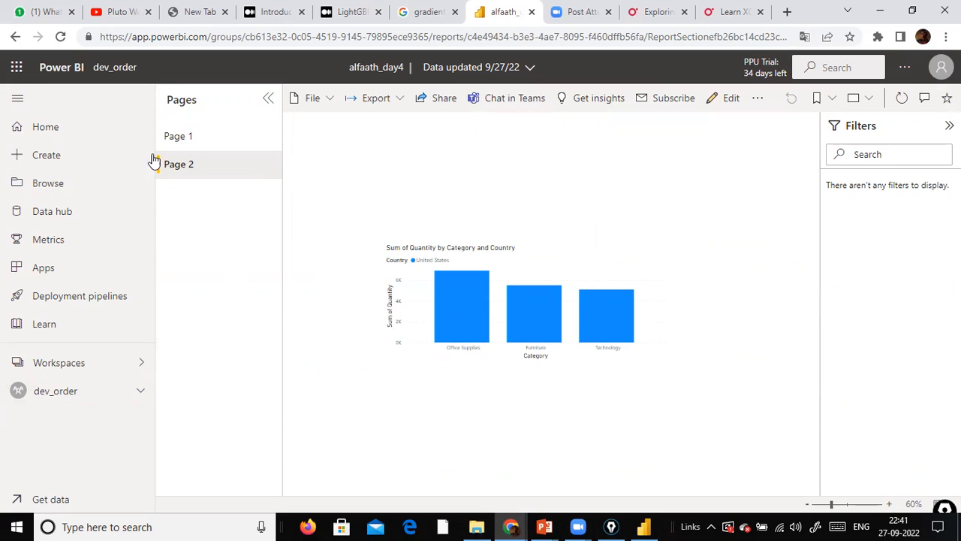
Step: Return to the dev_order workspace and start a new dataflow by adding new tables
left_click(54, 154)
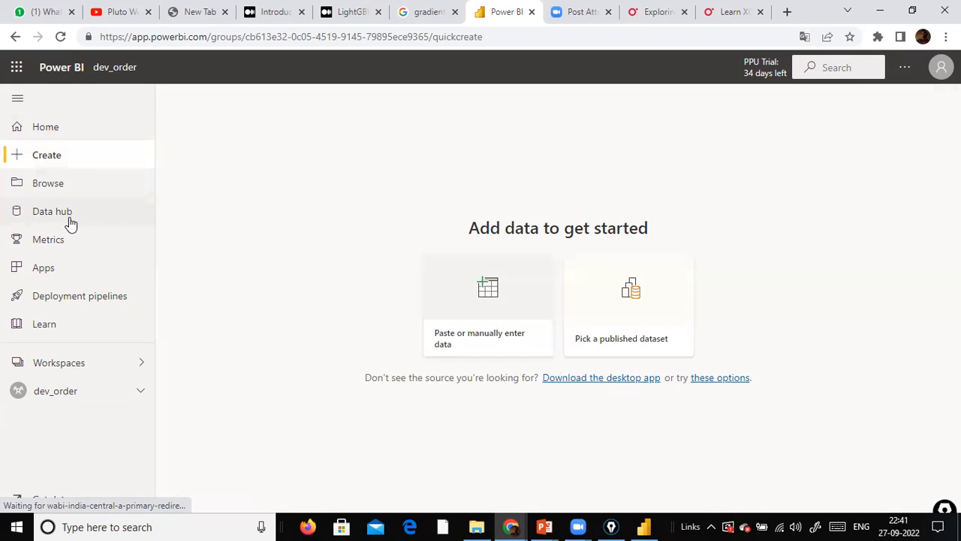
left_click(56, 362)
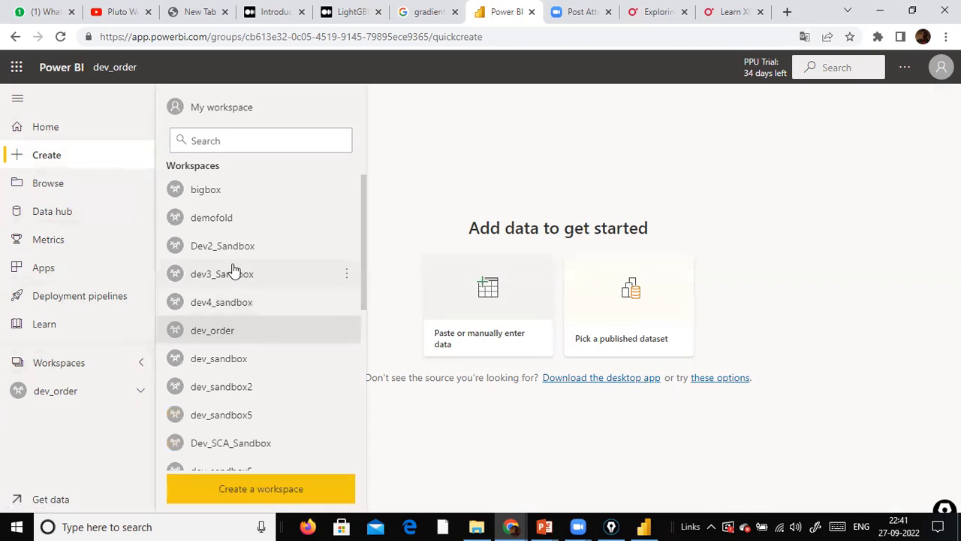
left_click(257, 338)
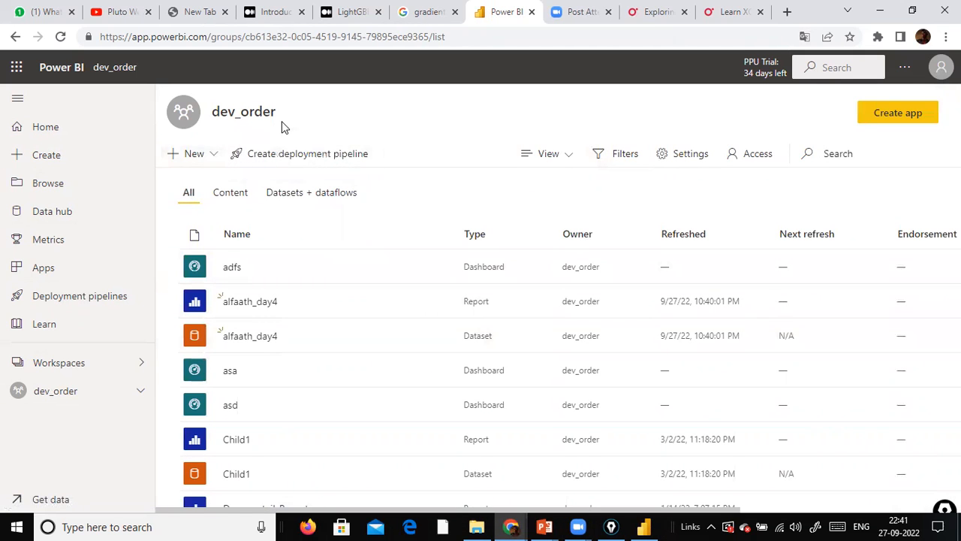
left_click(211, 159)
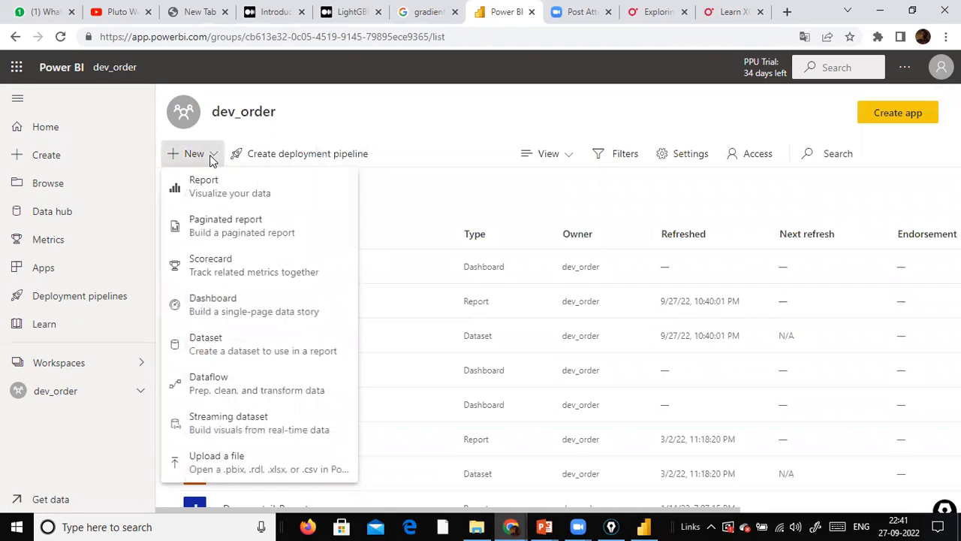
left_click(233, 395)
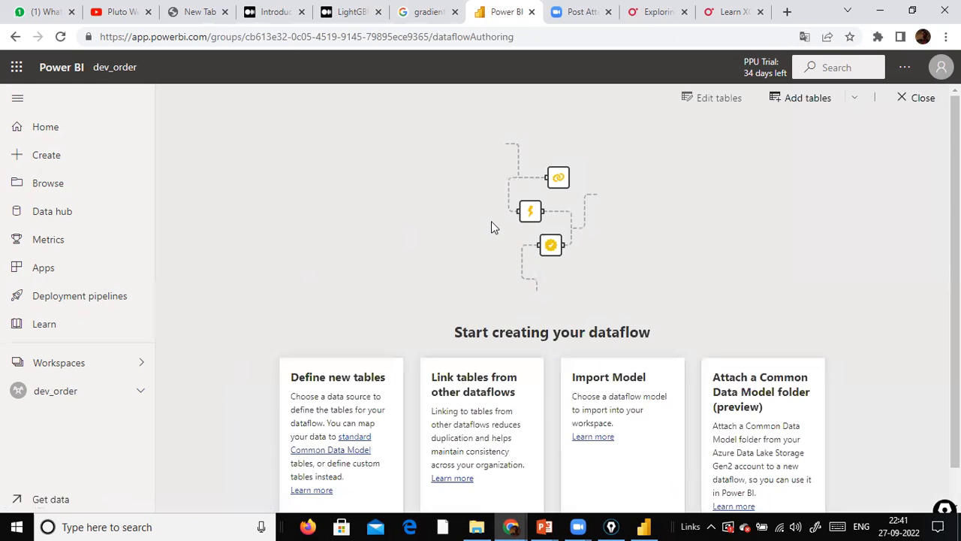
scroll(503, 283, "down", 2)
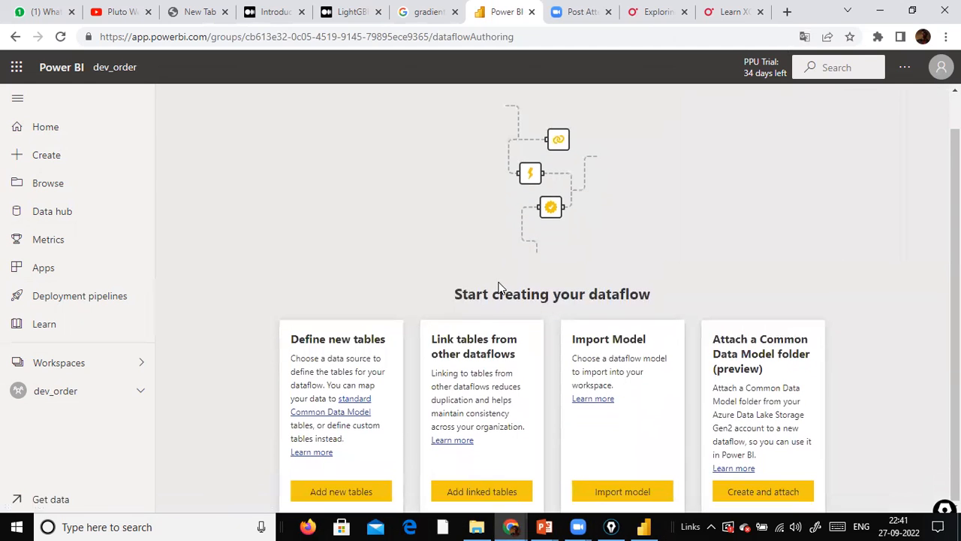
left_click(341, 491)
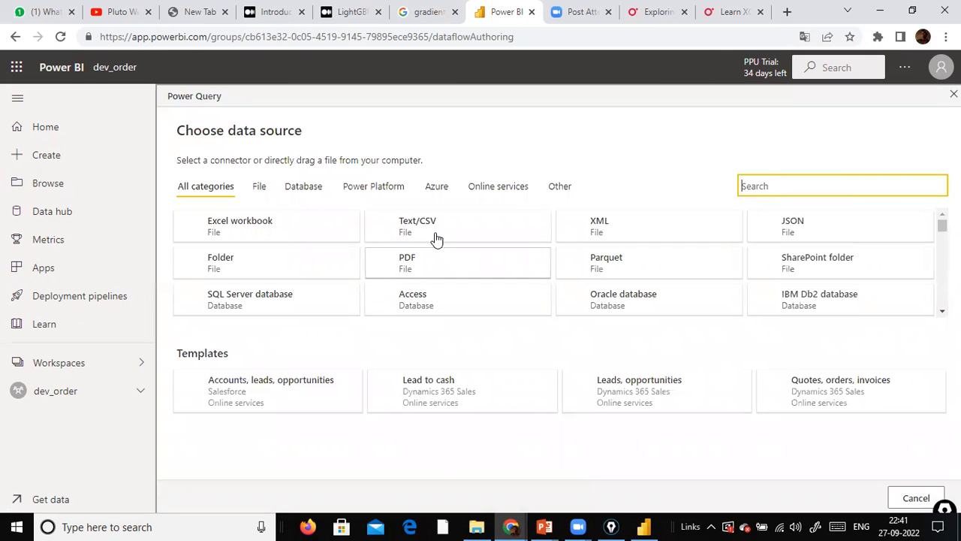
Step: Choose Text/CSV as the data source and set the file path to D:\dat1\sales_w04.csv
left_click(435, 232)
left_click(425, 223)
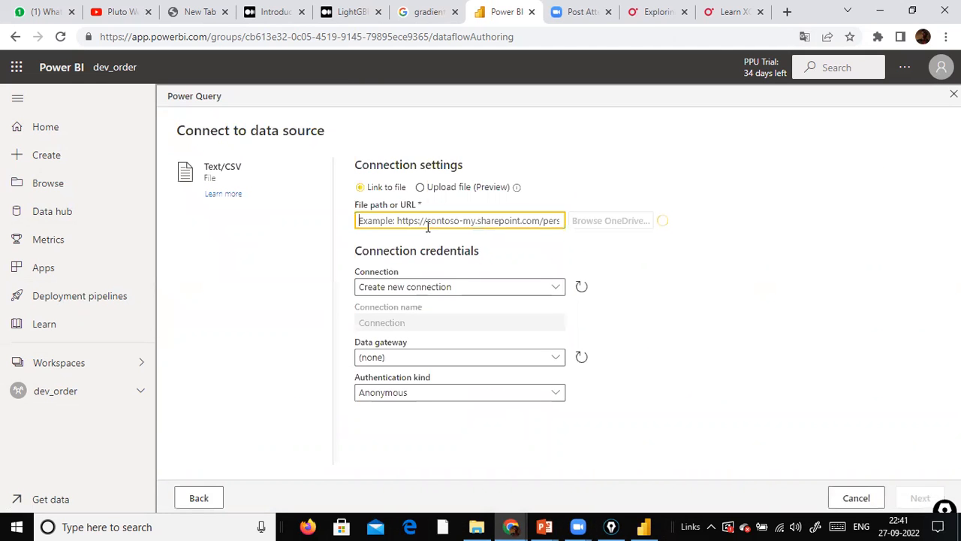
type("D:\\dat1")
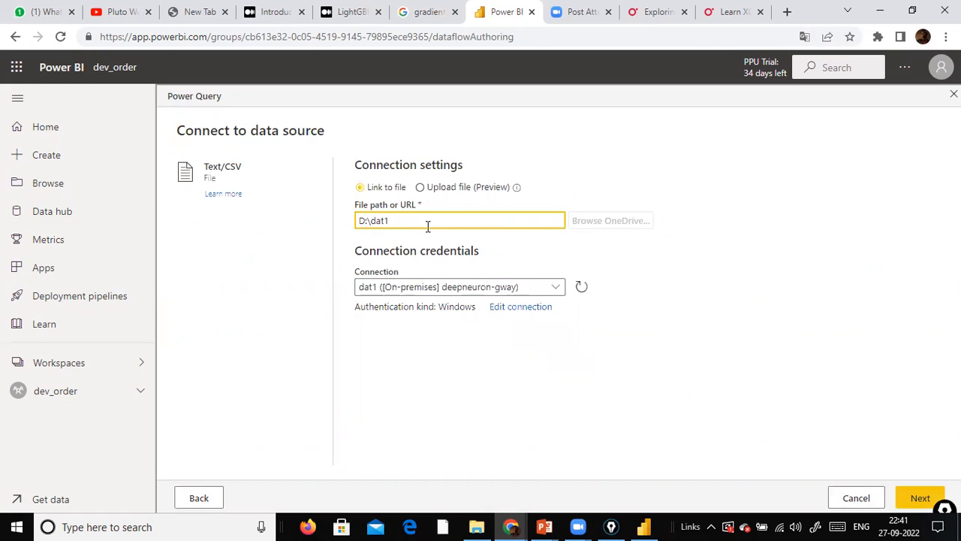
type("\\Sales")
key("BackSpace")
key("BackSpace")
key("BackSpace")
key("BackSpace")
type("salw")
type("es_w0")
type("4.csv")
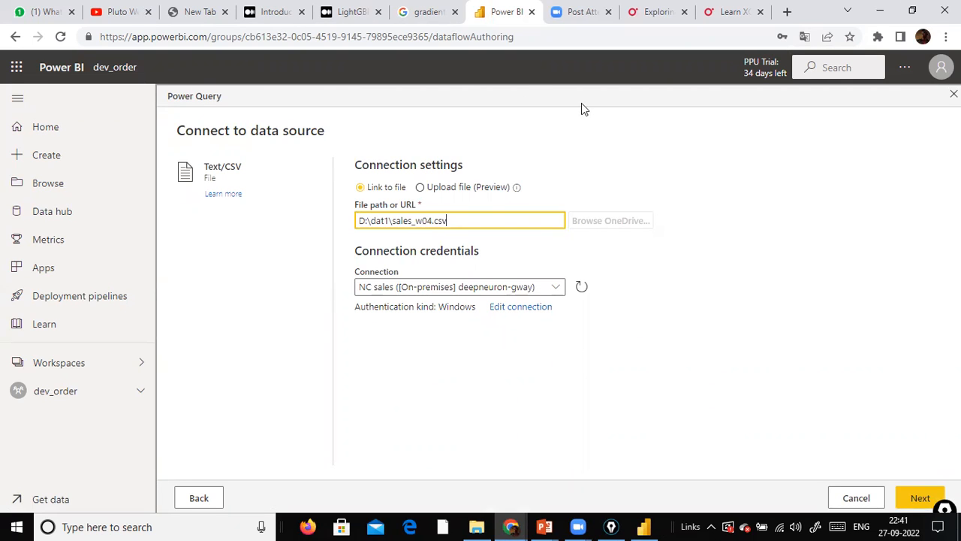
left_click(518, 126)
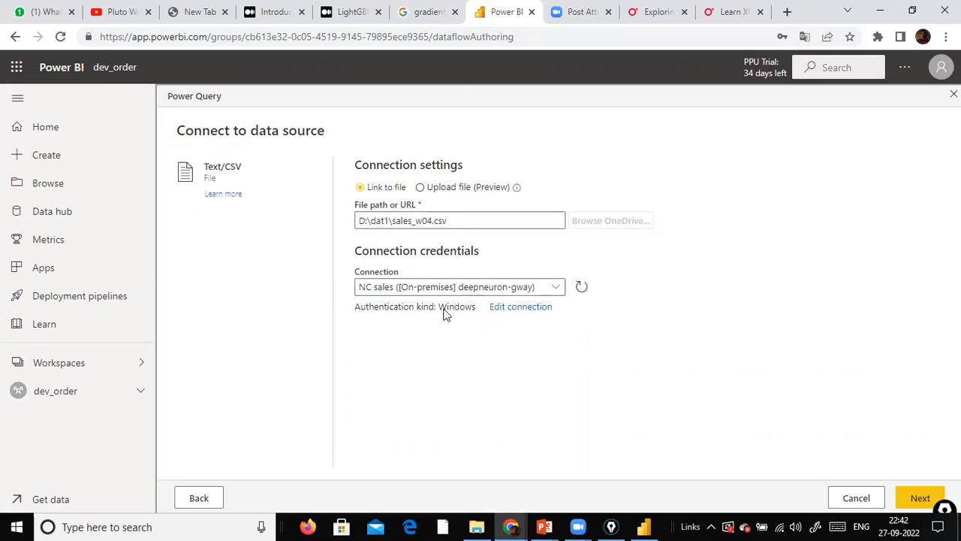
Step: Review the available connections, keep NC sales on the deepneuron-gway gateway, and continue to the file data preview
left_click(552, 292)
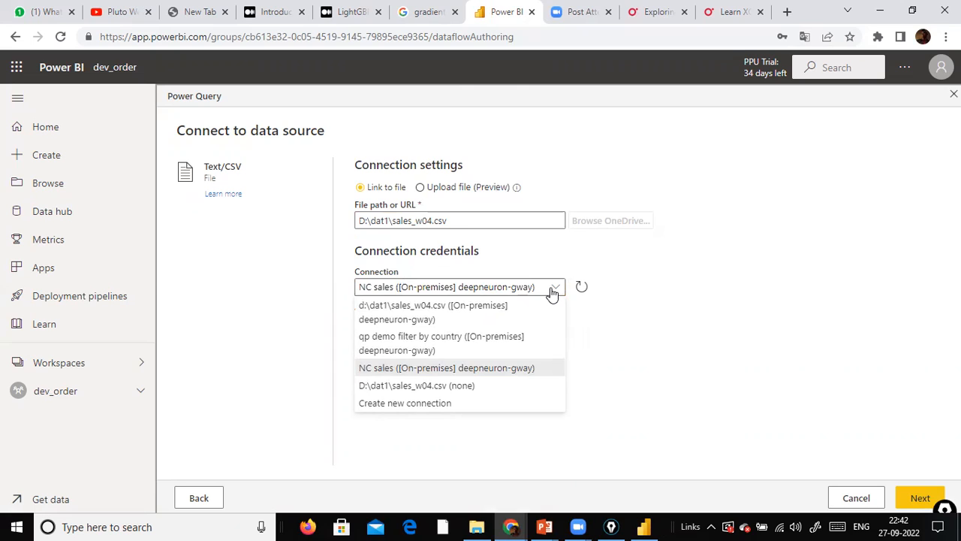
left_click(554, 293)
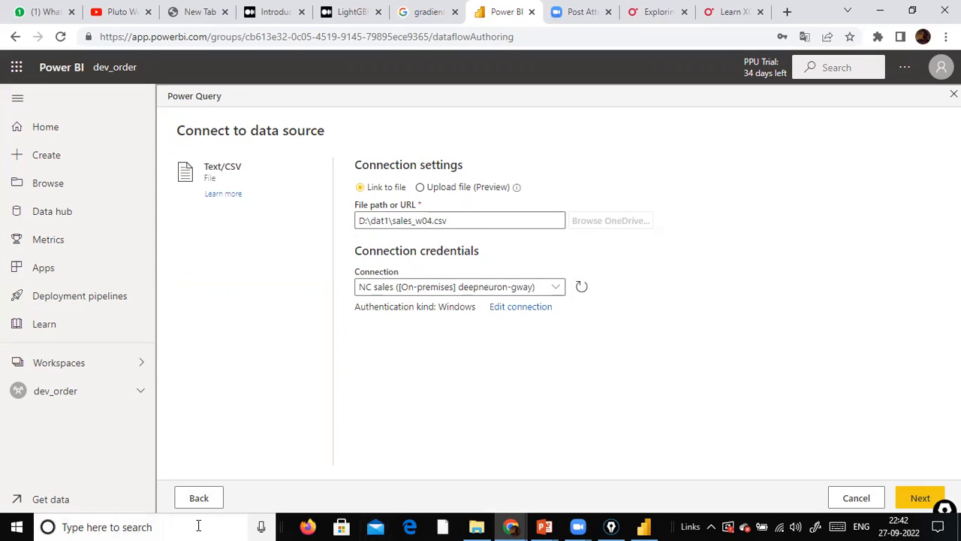
left_click(909, 500)
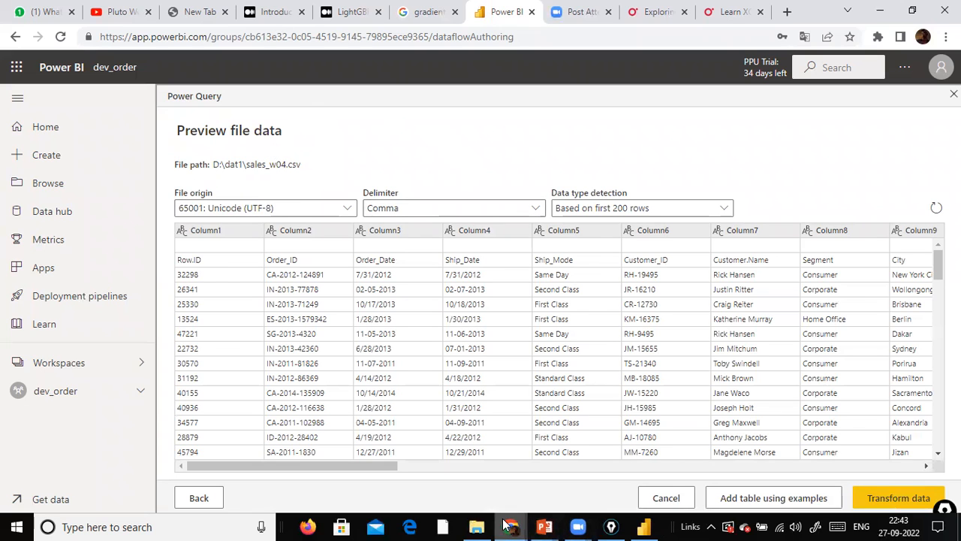
left_click(477, 526)
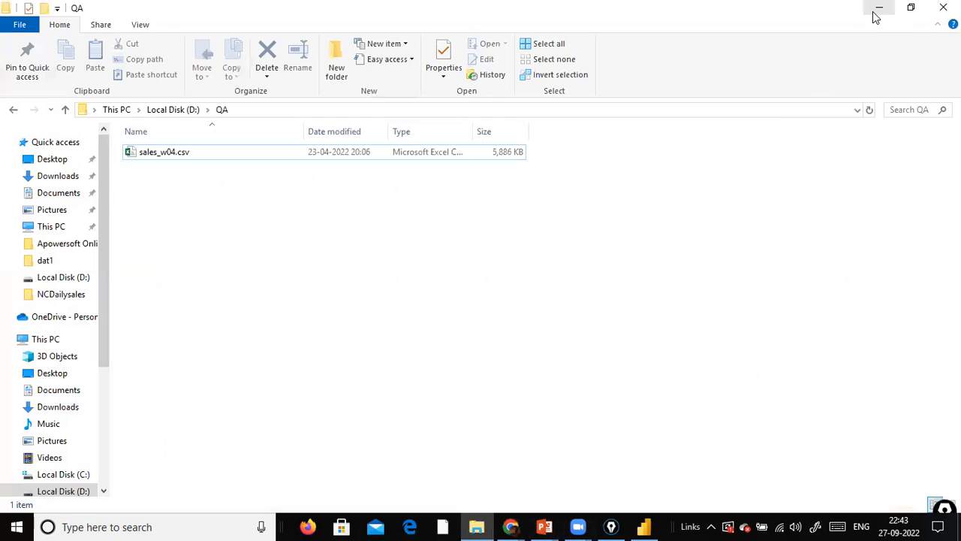
left_click(875, 8)
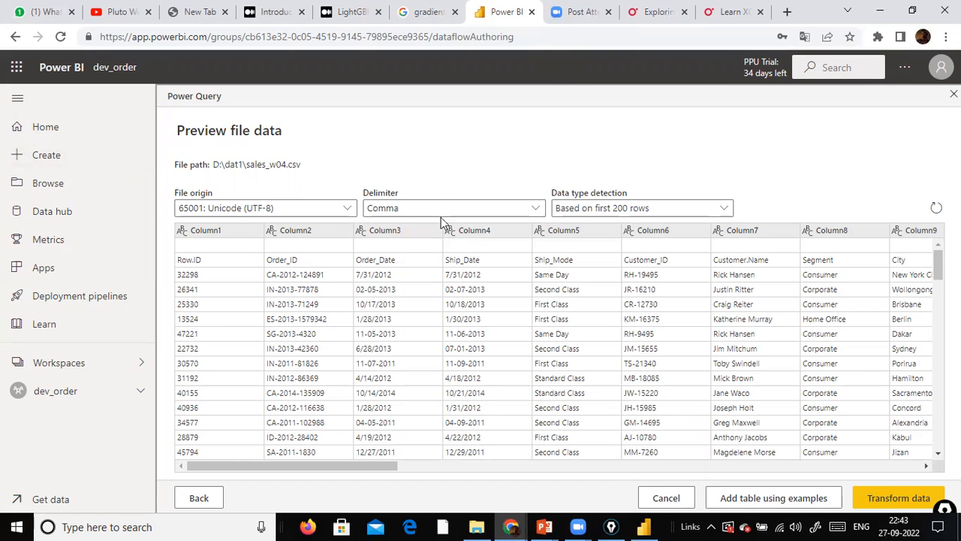
Step: Look through the sales_w04.csv preview rows and load the data into the online Power Query editor for transformation
scroll(832, 327, "down", 3)
scroll(832, 327, "down", 1)
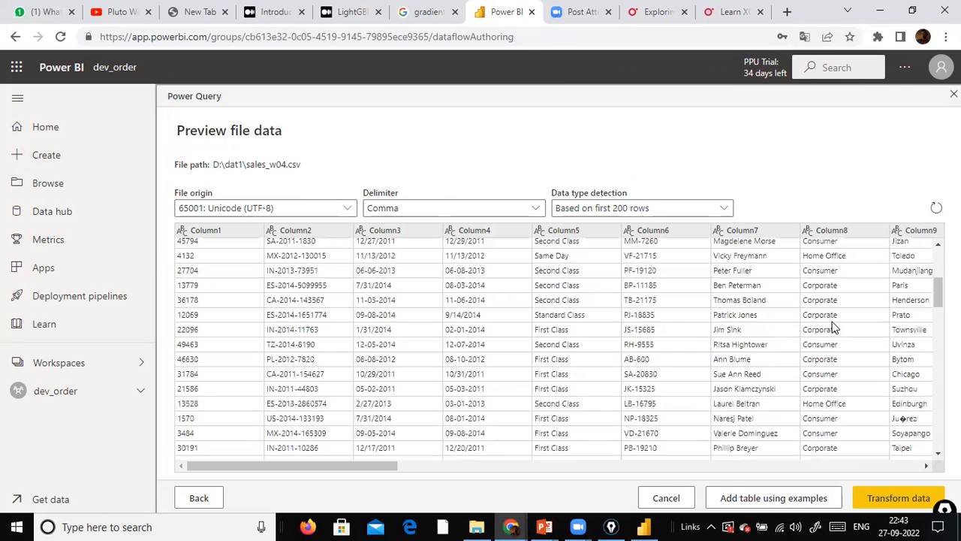
scroll(830, 326, "up", 5)
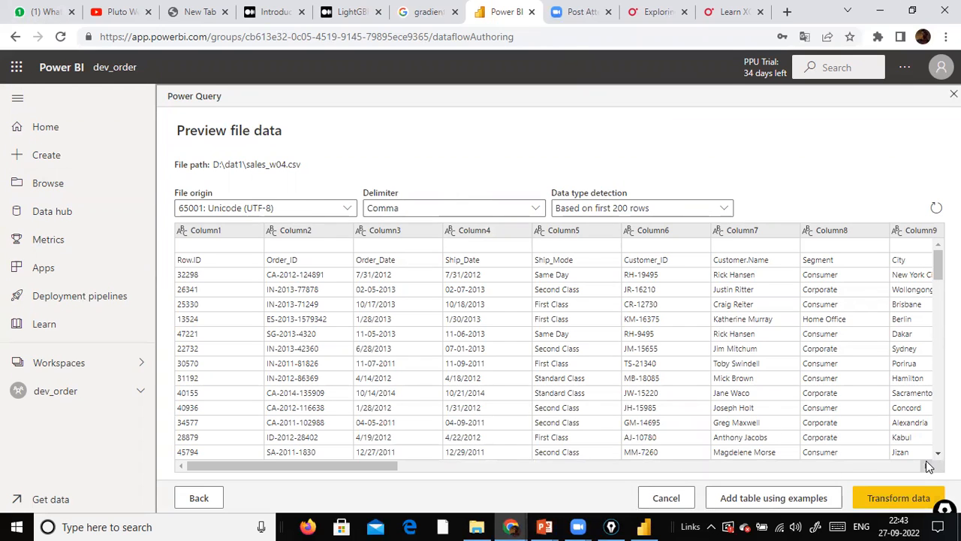
left_click(912, 498)
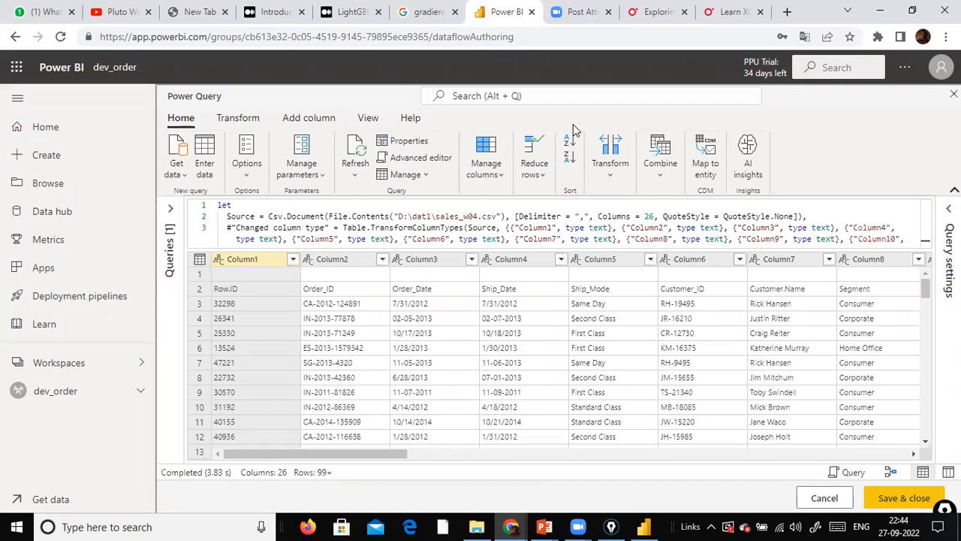
Step: Switch to Power BI Desktop, view its Power Query Editor for comparison, and return to the dataflow editor in Chrome
left_click(644, 526)
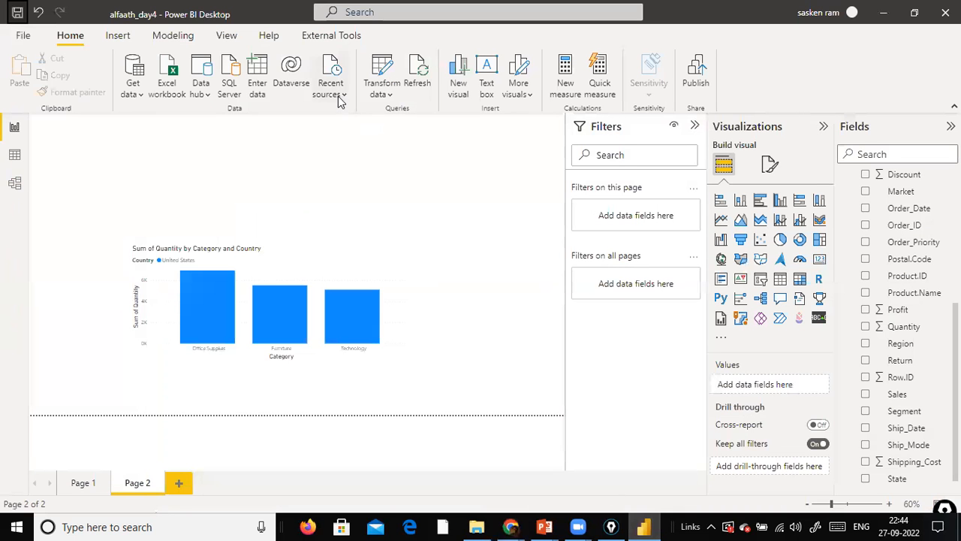
left_click(392, 94)
left_click(405, 119)
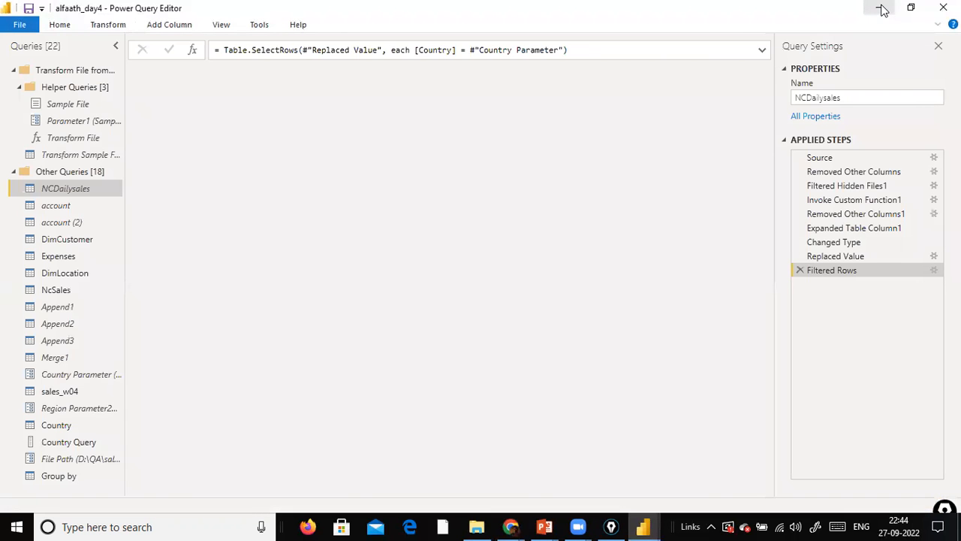
left_click(882, 9)
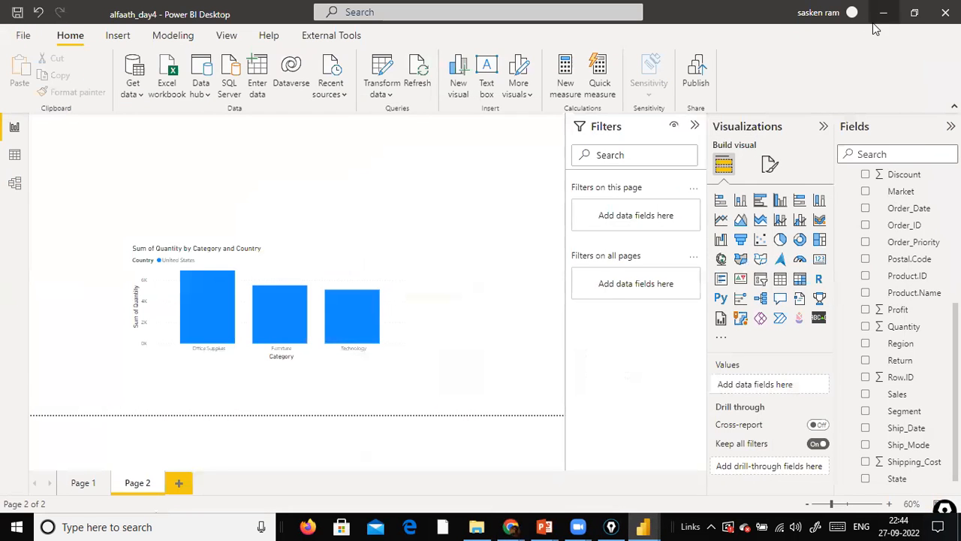
left_click(881, 20)
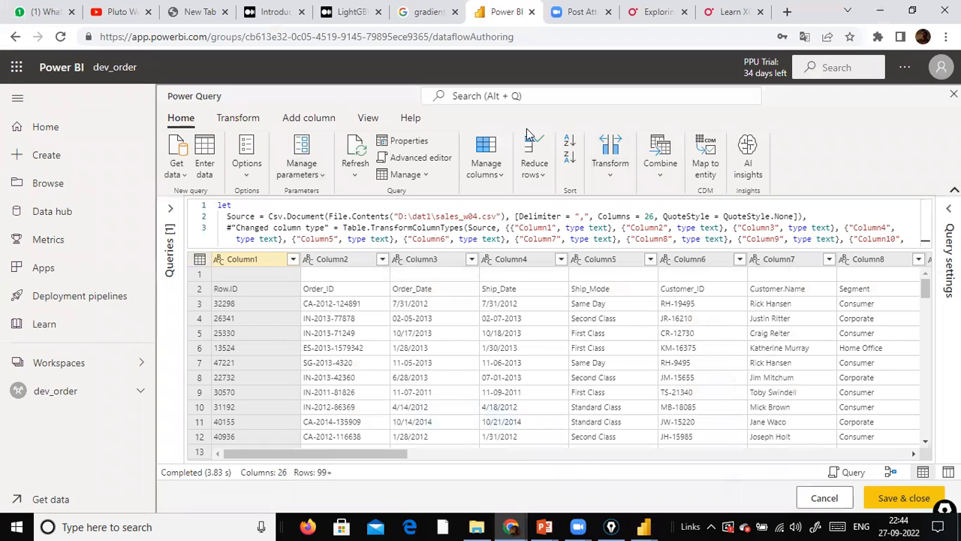
Step: Promote the first row to headers twice so the columns take names such as Row.ID and Order_ID
left_click(246, 121)
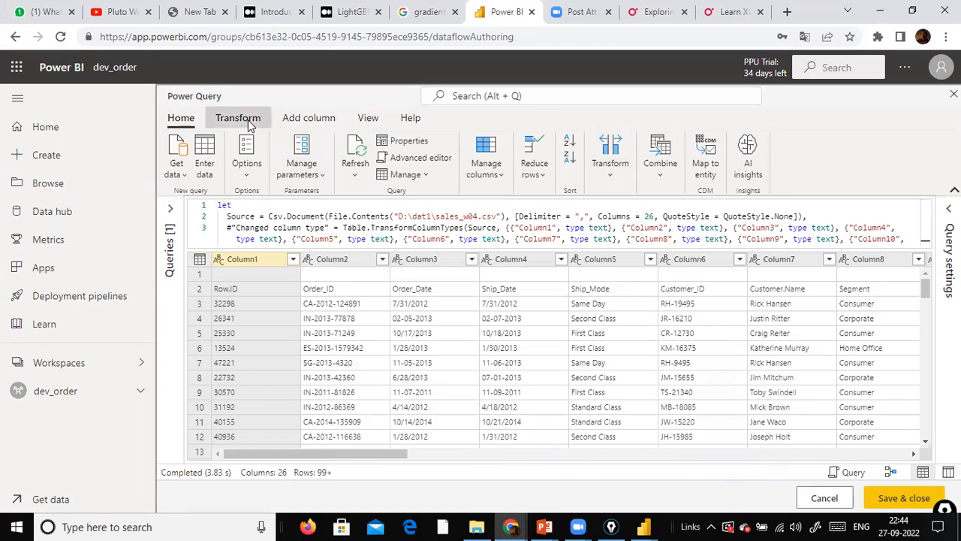
left_click(233, 176)
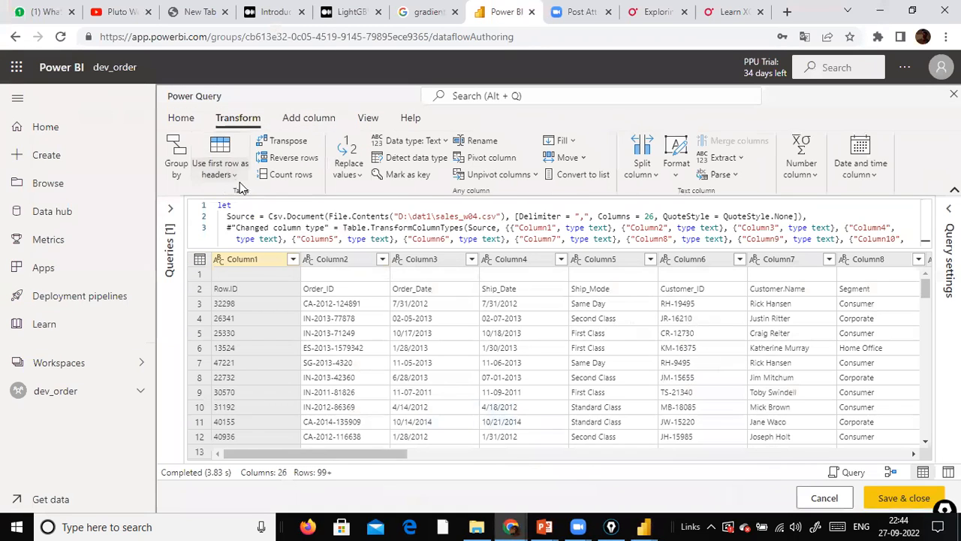
left_click(228, 193)
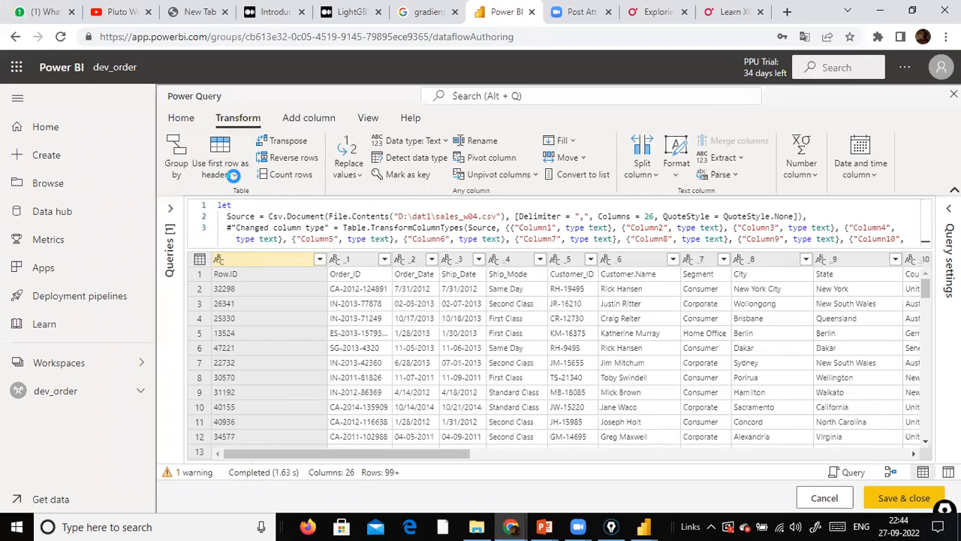
left_click(233, 176)
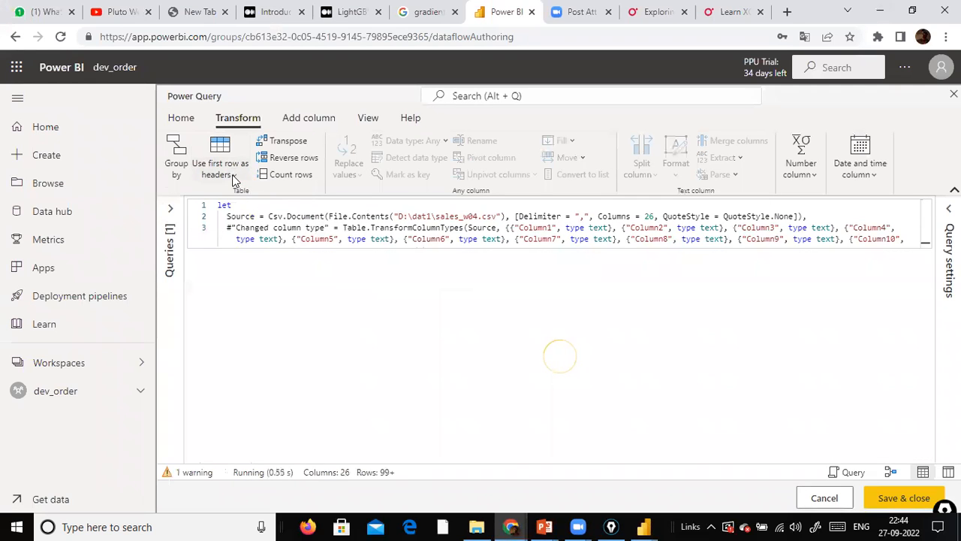
left_click(234, 177)
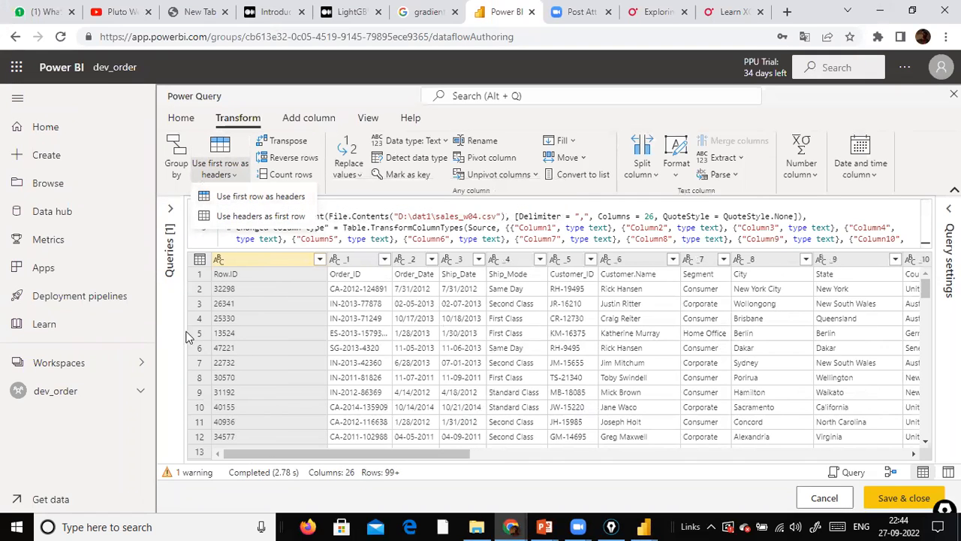
left_click(248, 196)
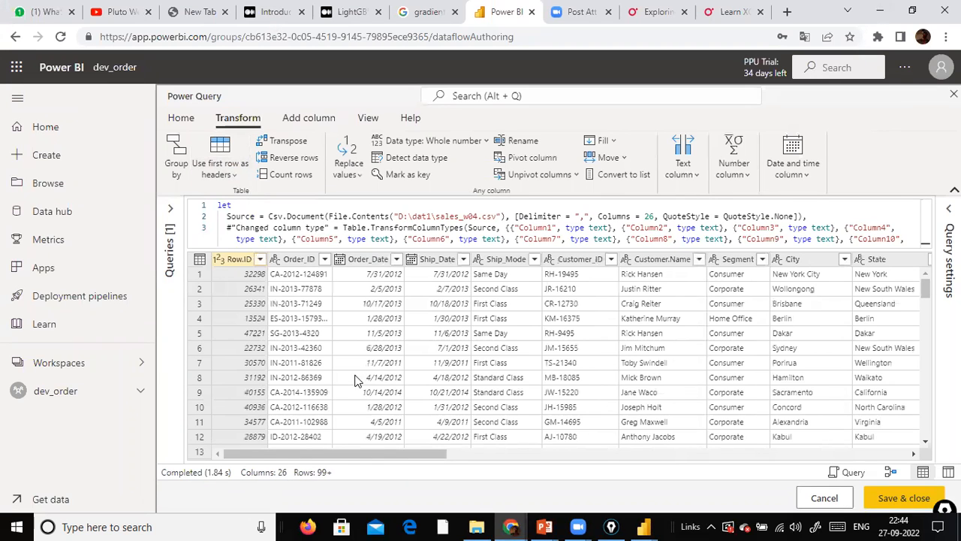
Step: Start a basic Group by operation on the table and choose Country as the grouping column
left_click(185, 156)
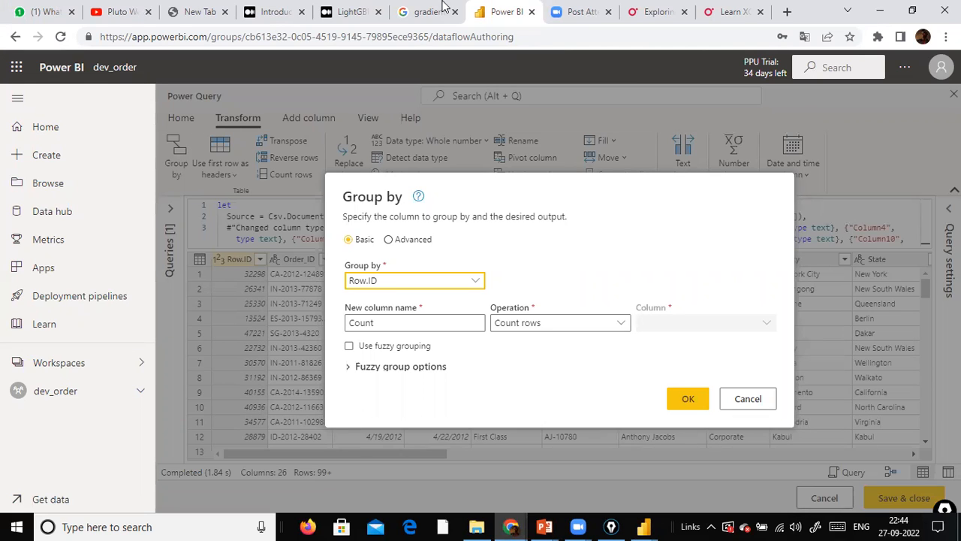
left_click(477, 281)
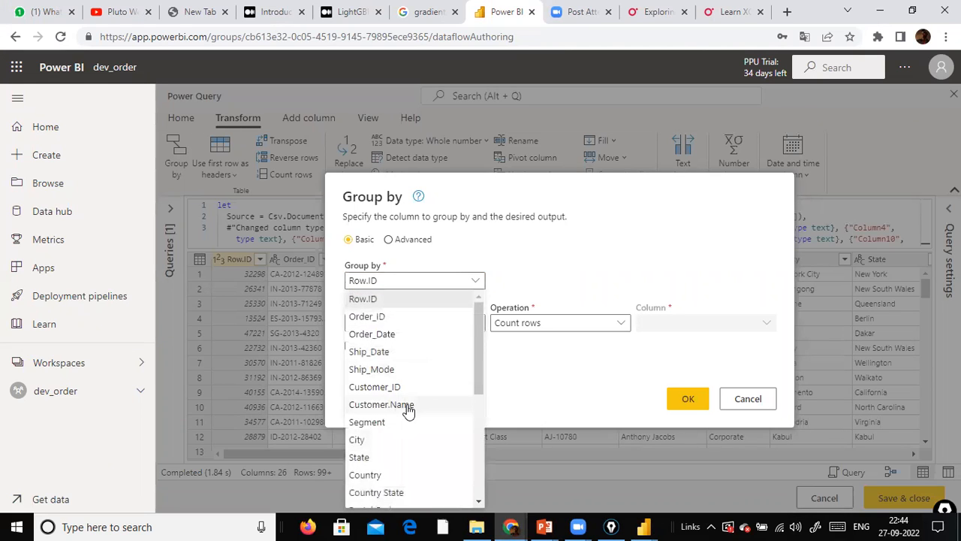
scroll(413, 415, "down", 3)
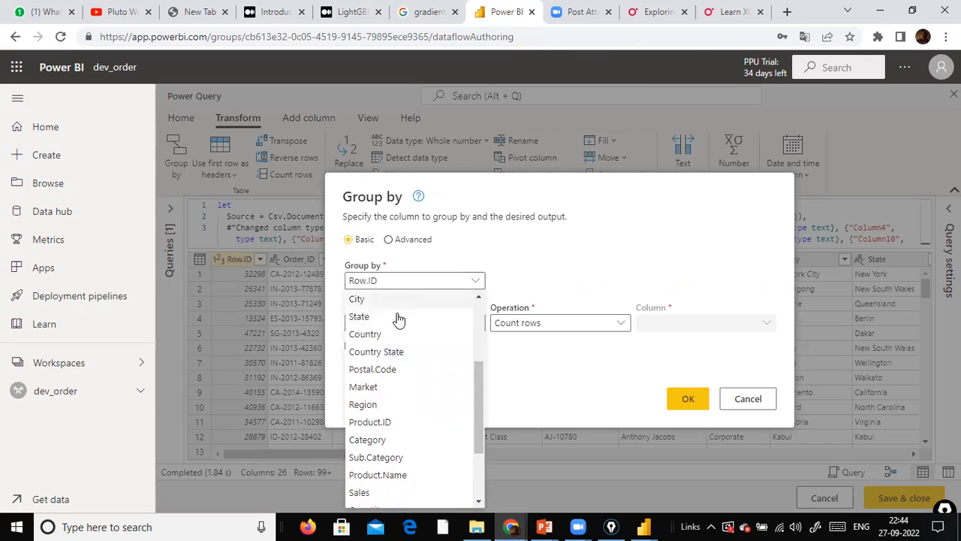
scroll(399, 328, "up", 3)
scroll(417, 409, "down", 1)
scroll(417, 409, "down", 4)
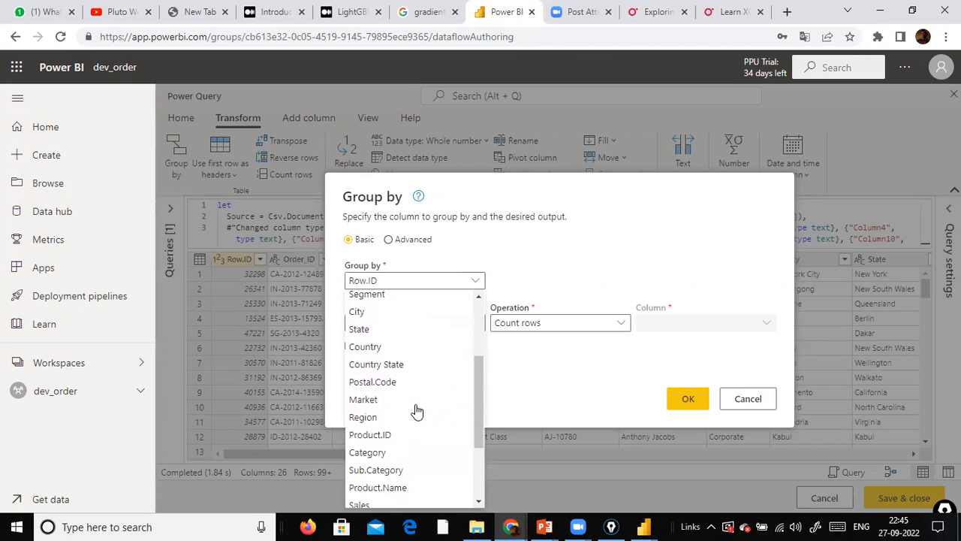
scroll(412, 409, "up", 1)
scroll(412, 409, "up", 3)
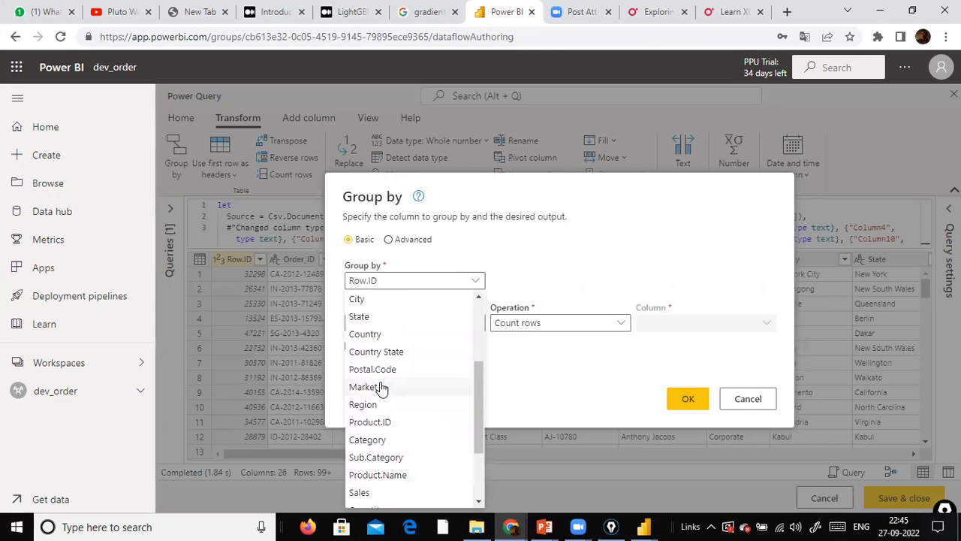
left_click(389, 337)
Step: Name the aggregated column Total Sales and define it as the Sum of the Sales column
double_click(459, 329)
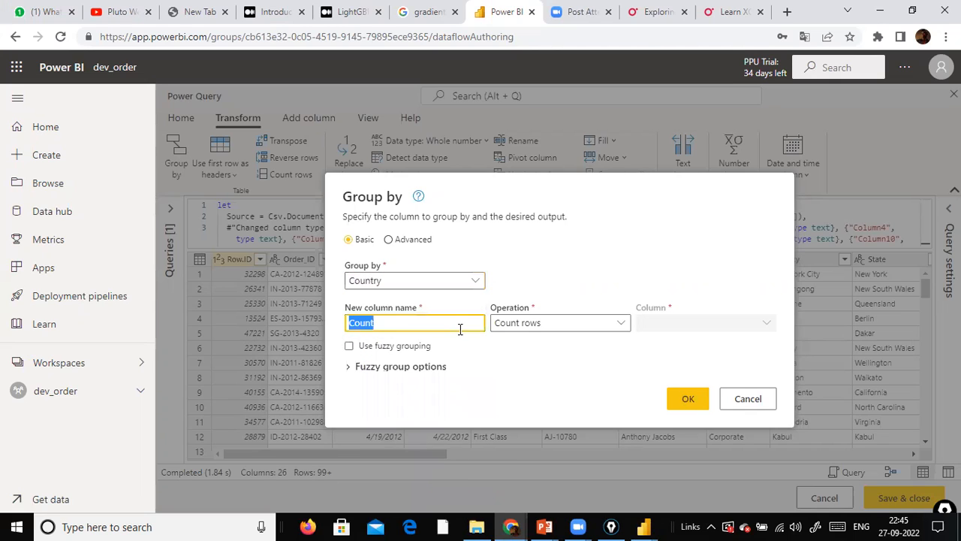
type("Total Sales")
key("Tab")
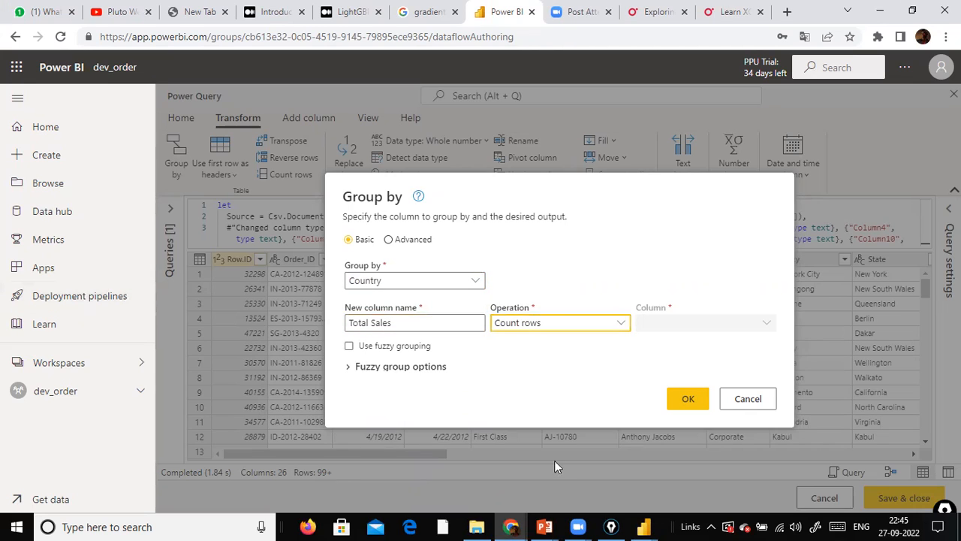
left_click(549, 323)
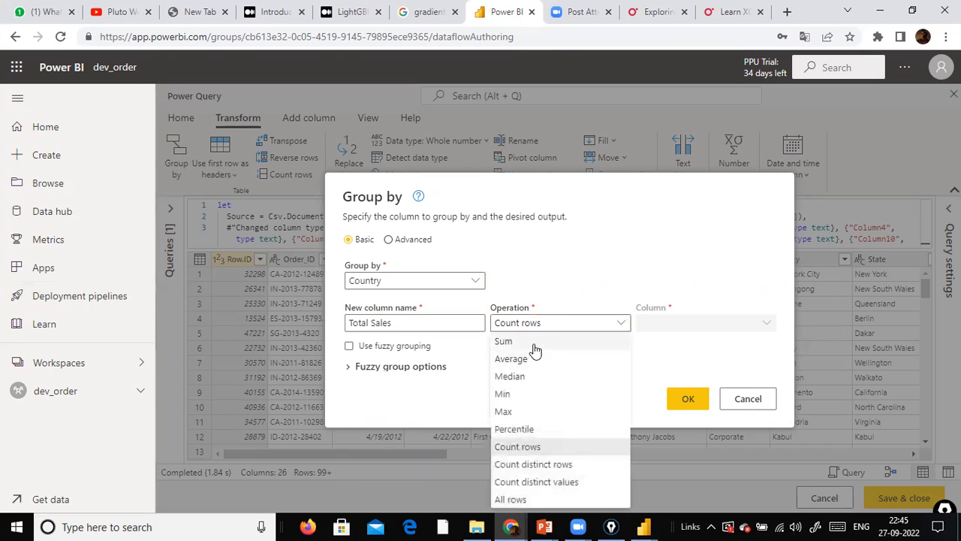
left_click(534, 344)
left_click(682, 327)
scroll(666, 432, "down", 1)
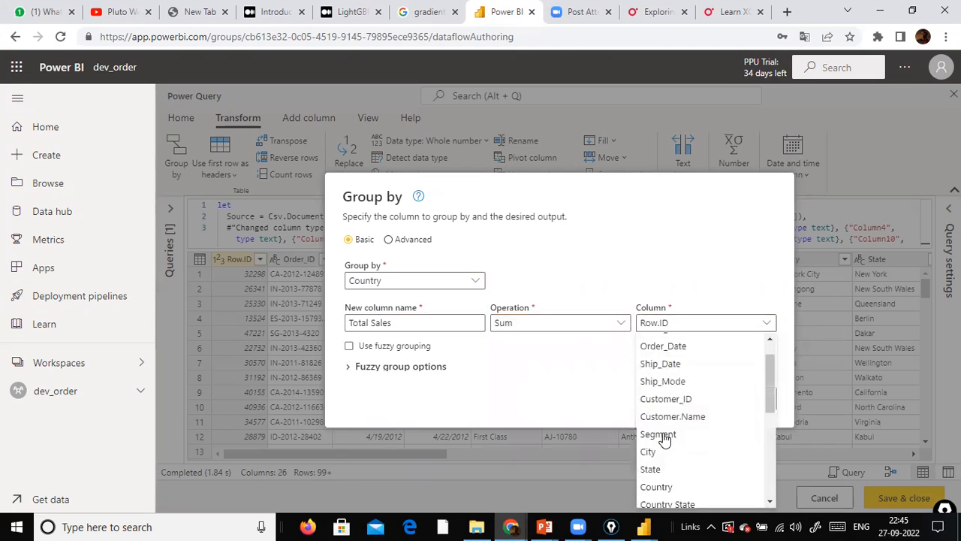
scroll(671, 458, "down", 2)
left_click(651, 465)
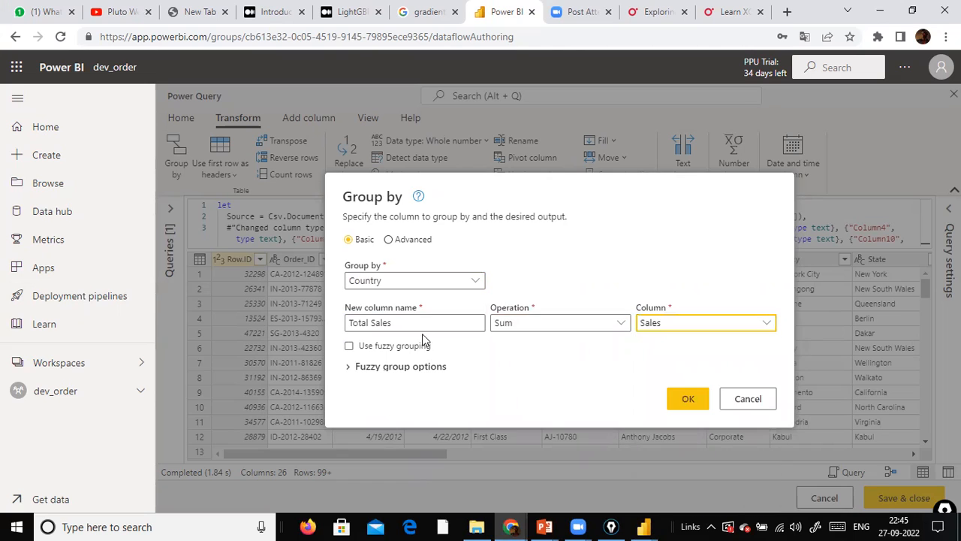
Step: Rename the aggregated column to Total Units Sold, enable fuzzy grouping, and expand the fuzzy group options
left_click_drag(374, 324, 510, 329)
key("BackSpace")
type("Units Sold")
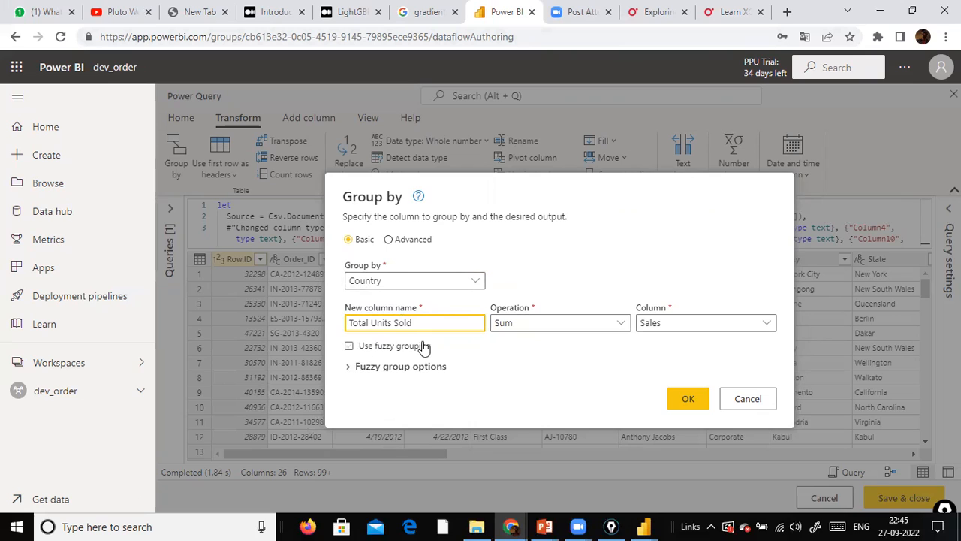
left_click(349, 347)
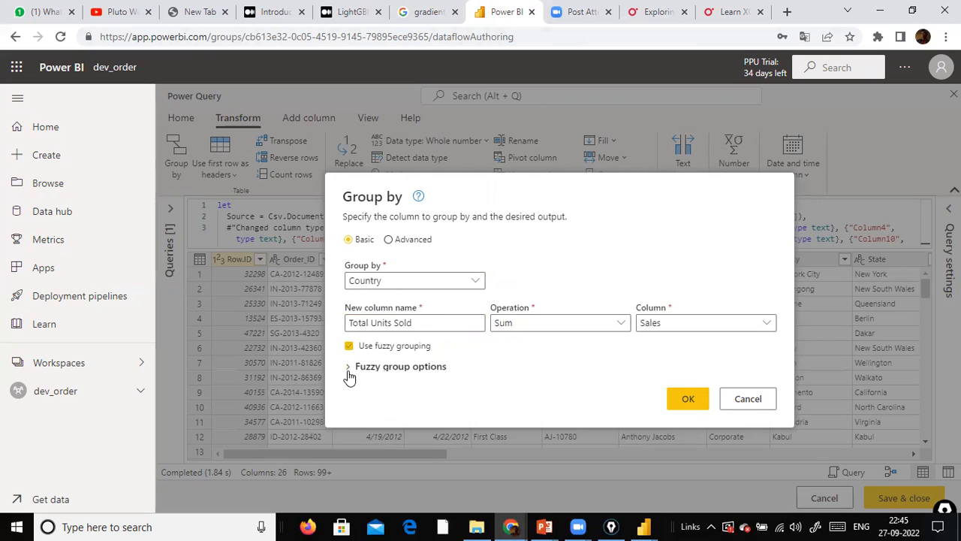
left_click(347, 370)
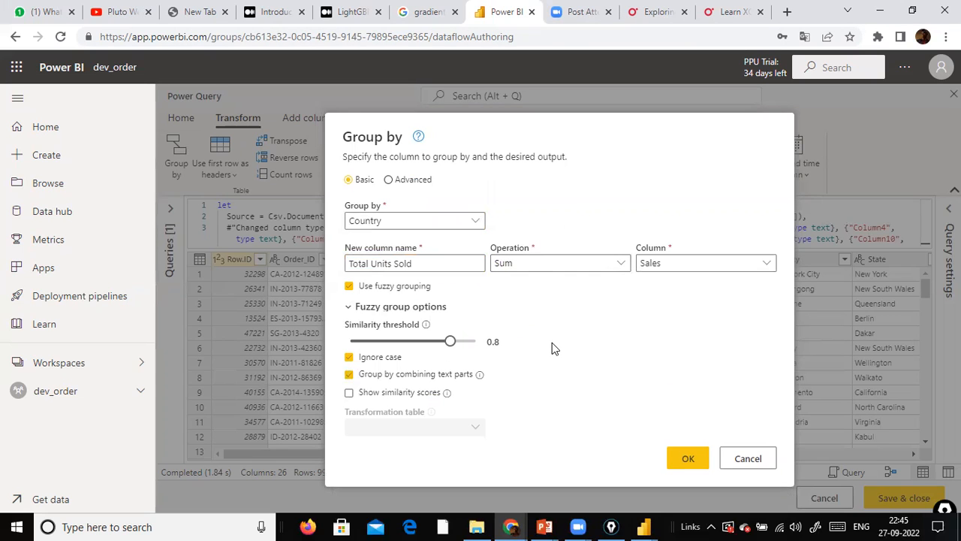
Step: Consult the Aggregation slide in the PowerPoint slide show and raise the similarity threshold of the Group by operation to 0.84
mouse_move(548, 525)
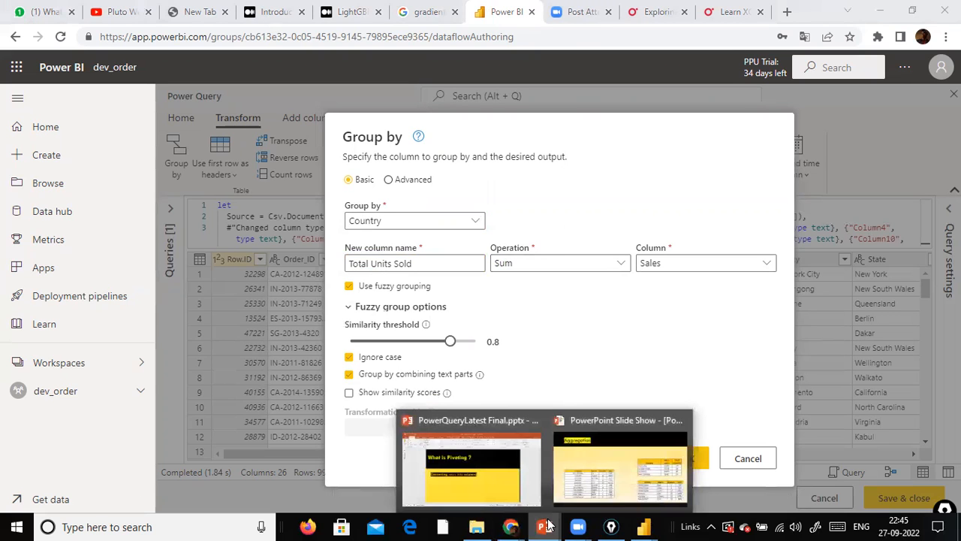
left_click(620, 466)
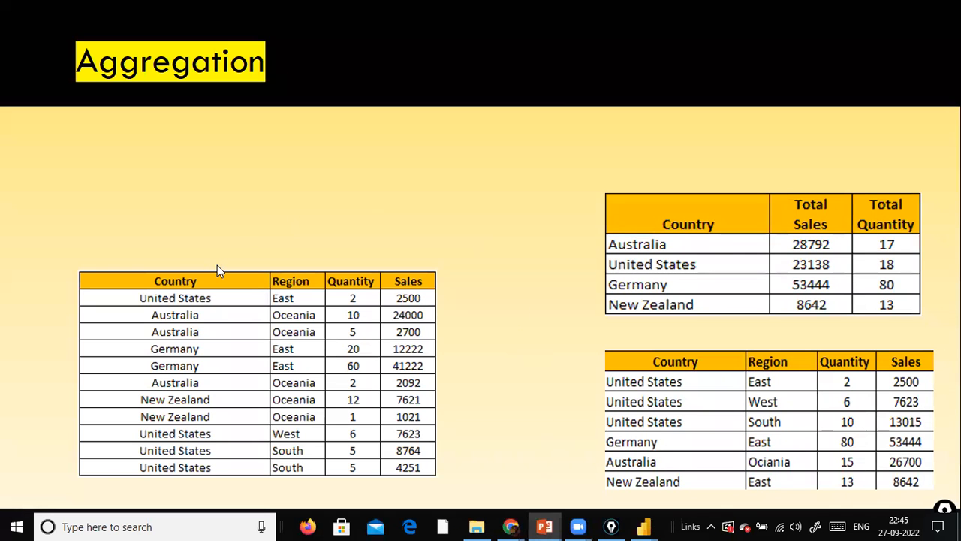
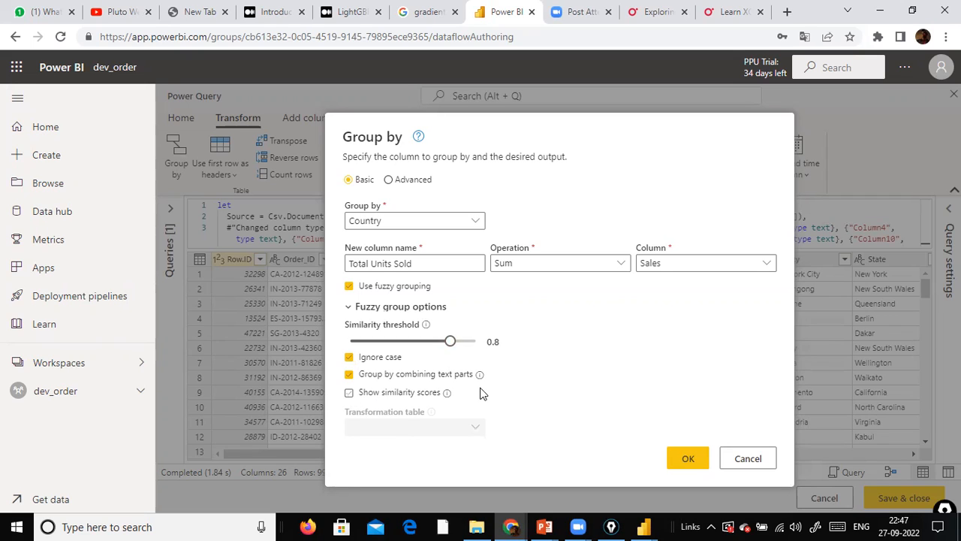
mouse_move(450, 343)
left_mouse_down()
mouse_move(440, 342)
mouse_move(462, 353)
left_mouse_up()
left_click_drag(461, 341, 455, 342)
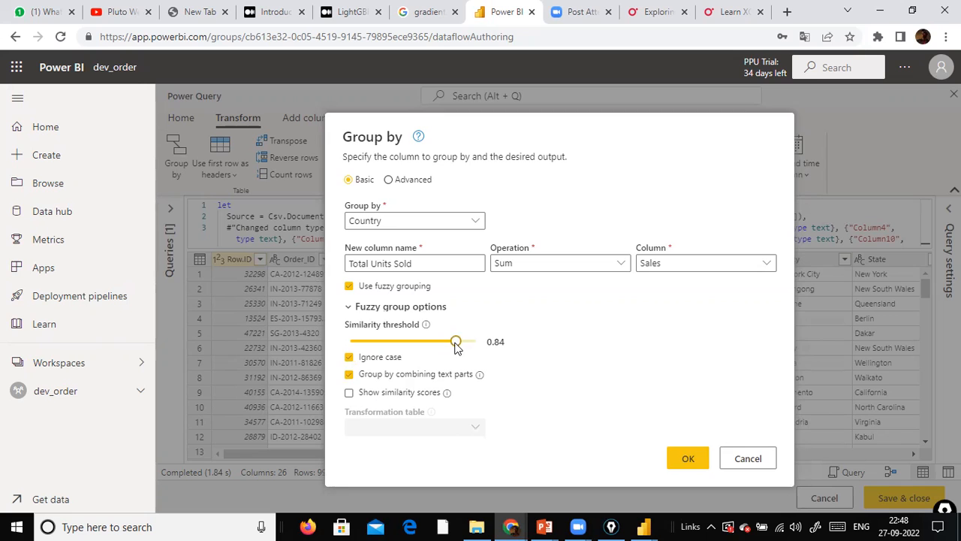
key("alt+Tab")
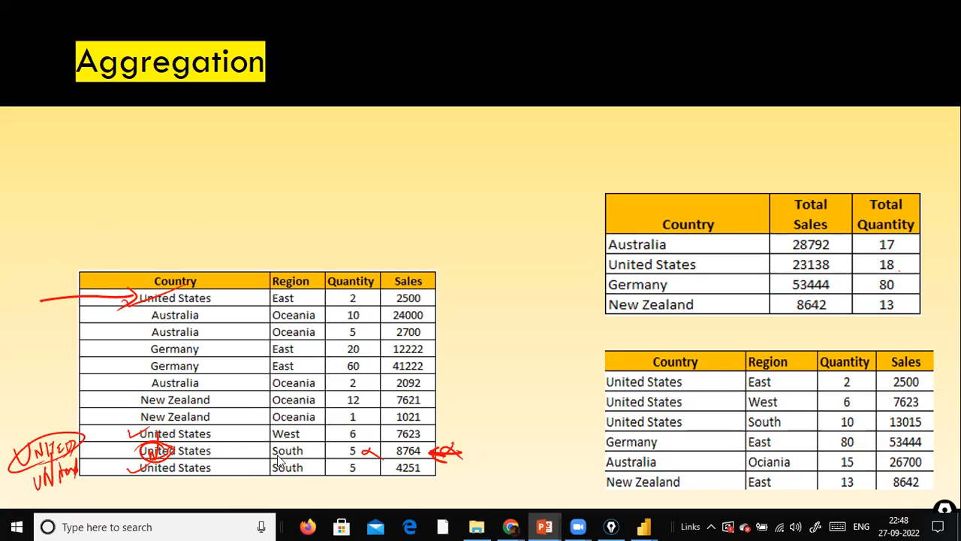
key("alt+Tab")
Step: Lower the similarity threshold to 0.72 and compare it with the country names on the Aggregation slide
left_click_drag(456, 342, 440, 341)
key("alt+Tab")
key("alt+Tab")
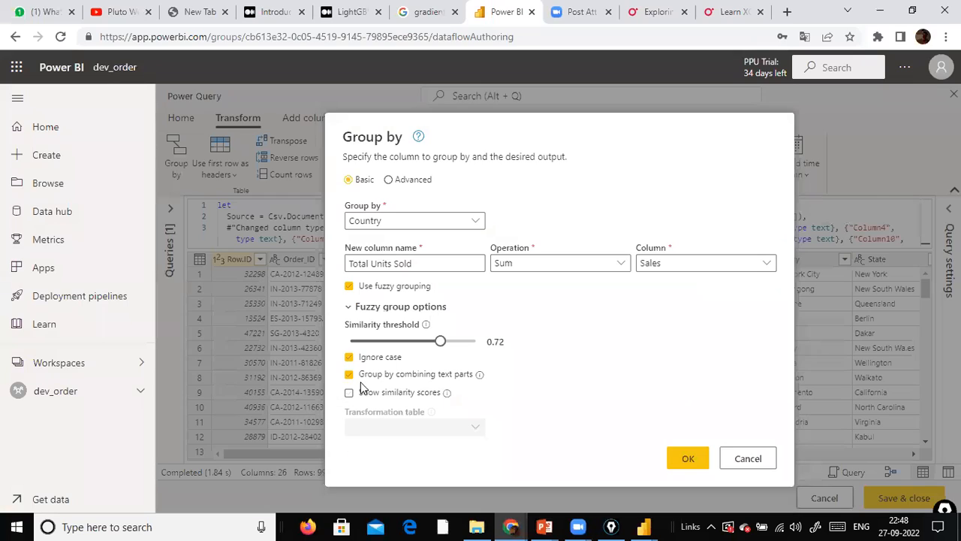
key("alt+Tab")
key("alt+Tab")
Step: Turn fuzzy grouping off and on again, and revisit the Aggregation slide in PowerPoint
left_click(349, 287)
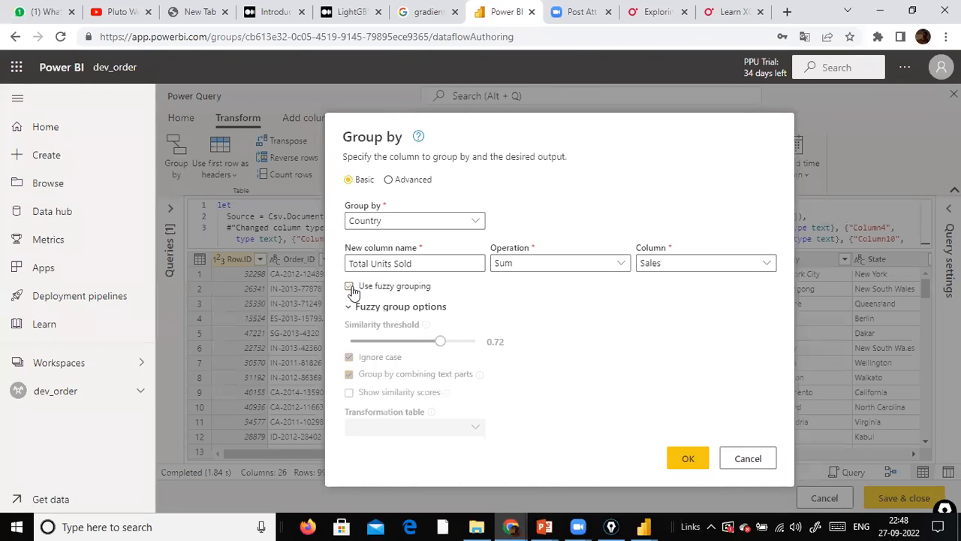
left_click(349, 287)
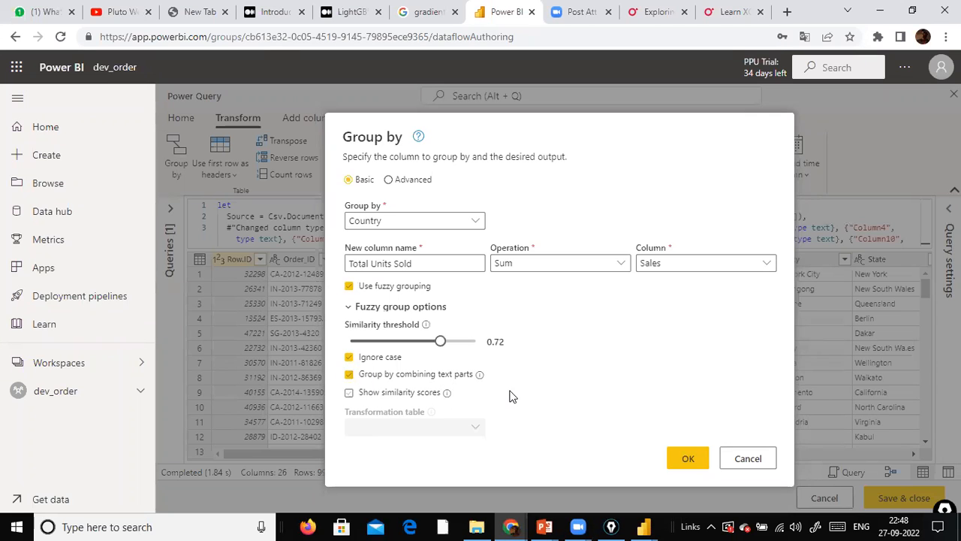
key("alt+Tab")
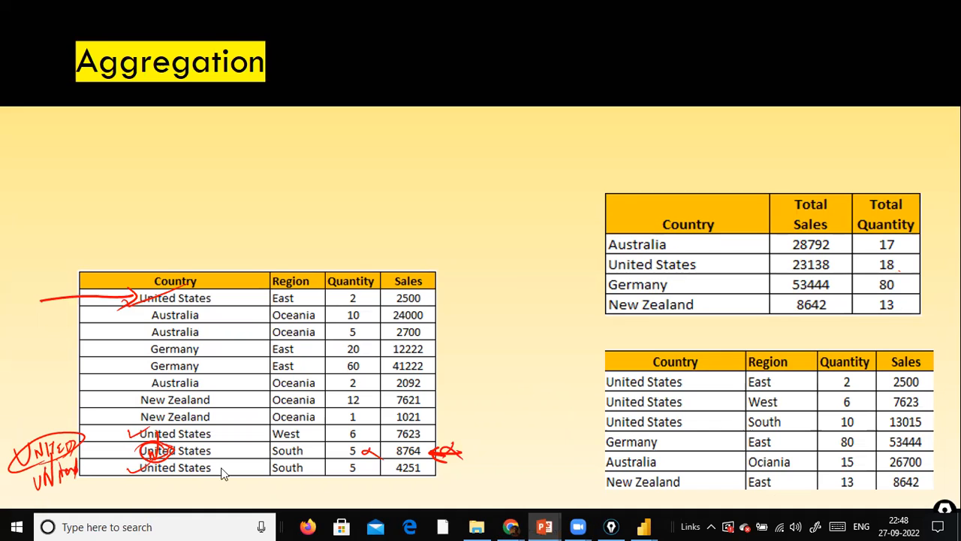
key("alt+Tab")
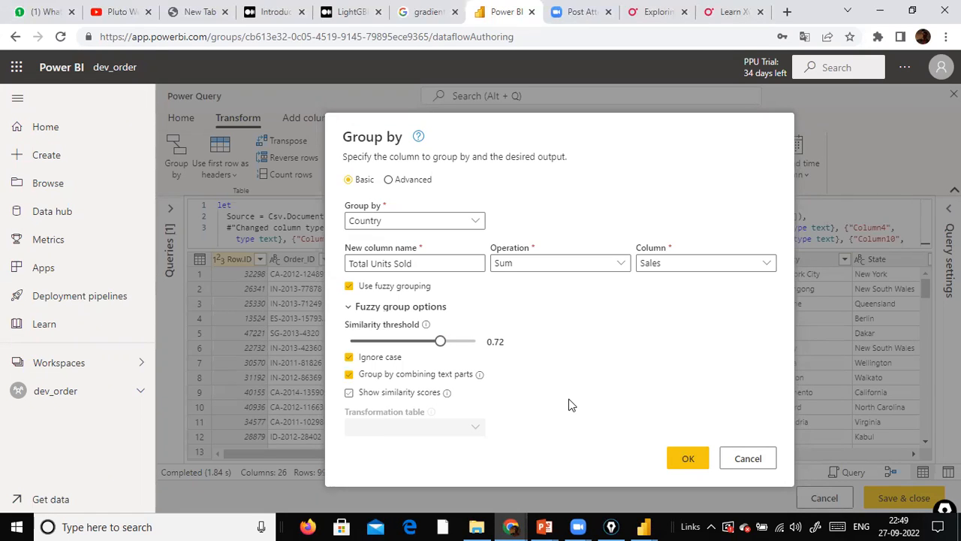
Step: Apply the fuzzy grouping by Country and open the error details of the first Total Units Sold value
left_click(350, 394)
left_click(681, 459)
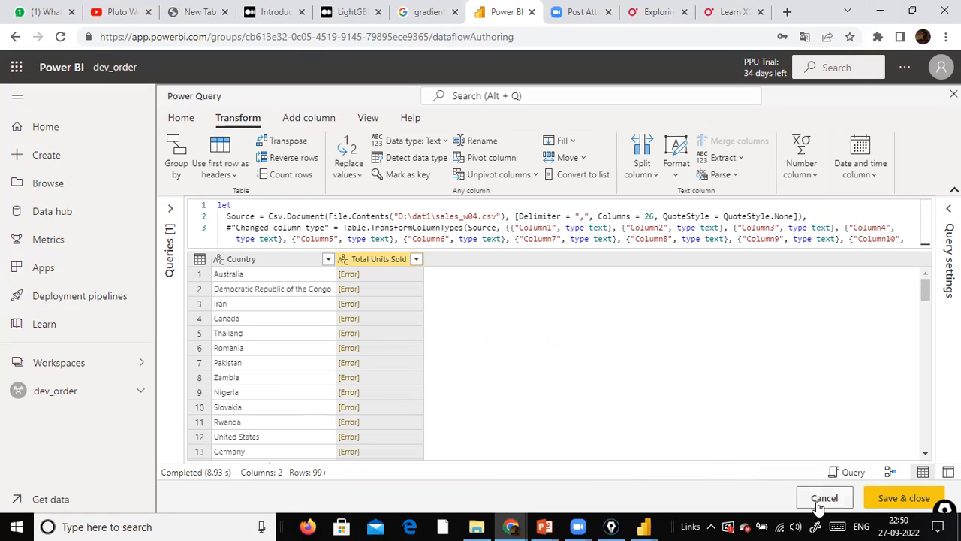
left_click(350, 275)
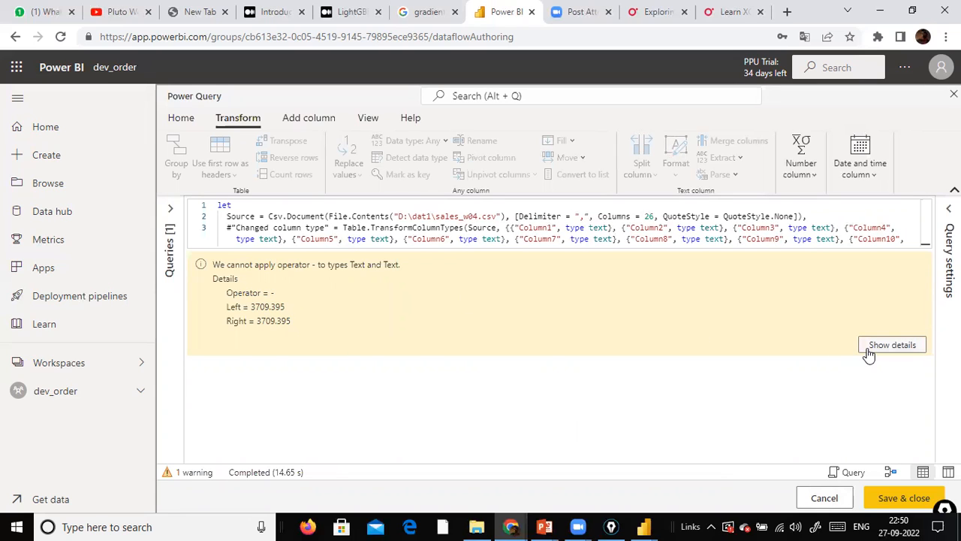
Step: Discard the current query, return to the dev_order workspace and start a new dataflow
left_click(824, 497)
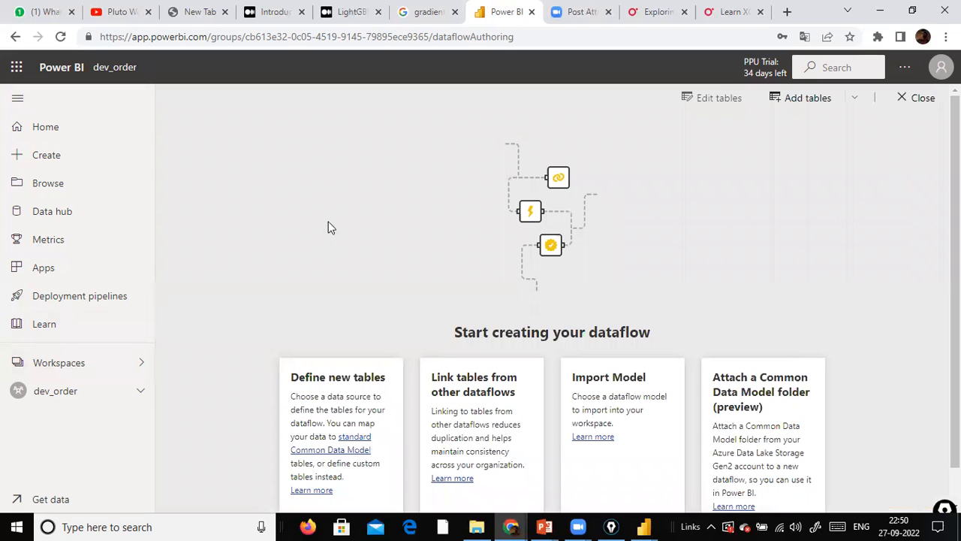
left_click(55, 156)
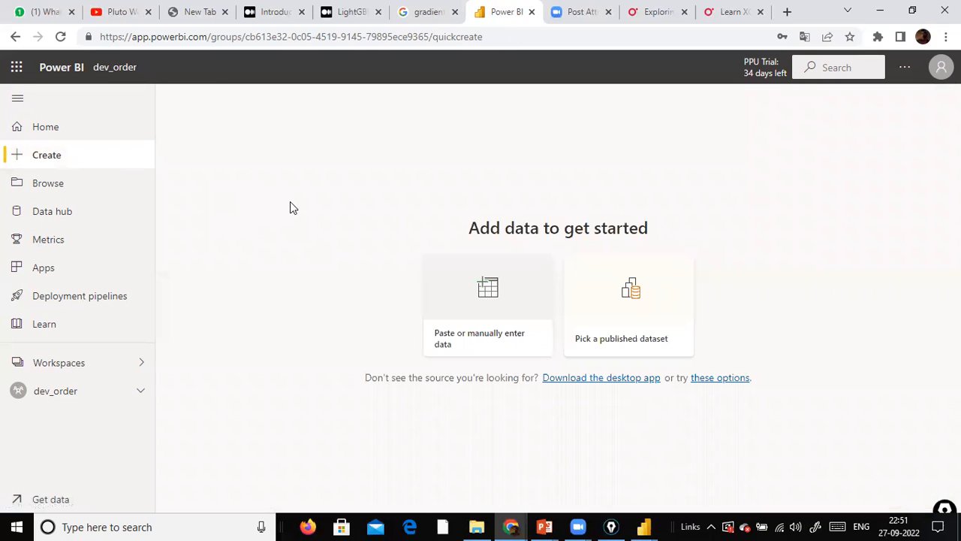
left_click(42, 159)
left_click(64, 368)
left_click(218, 331)
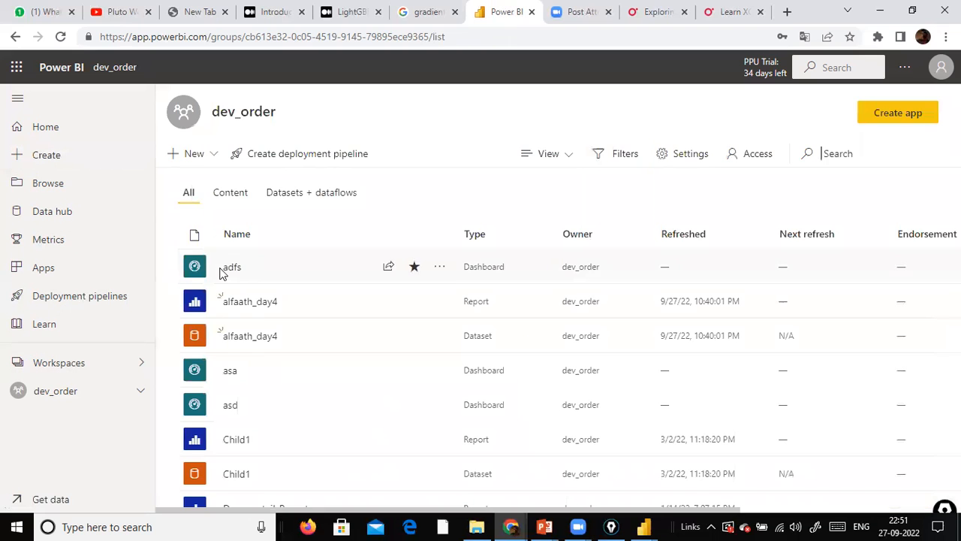
left_click(214, 158)
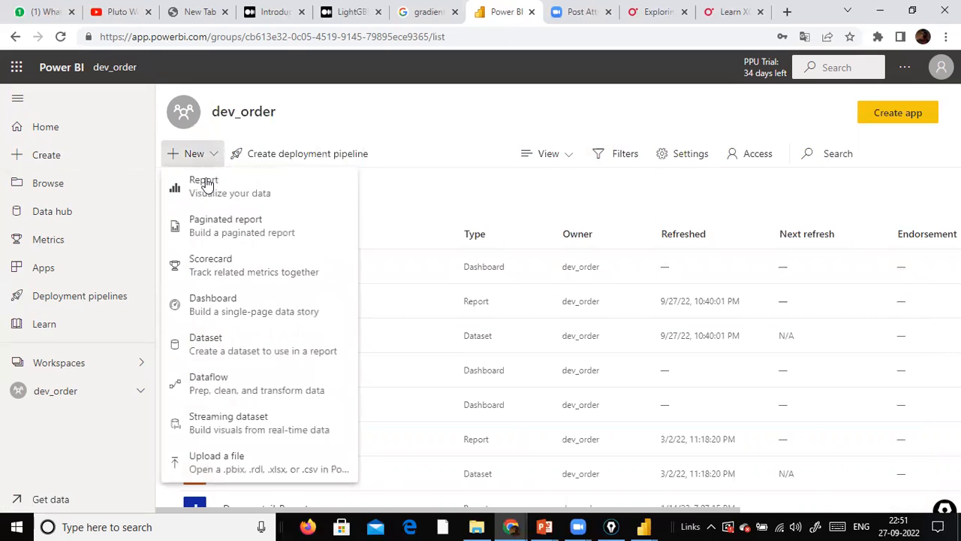
left_click(233, 383)
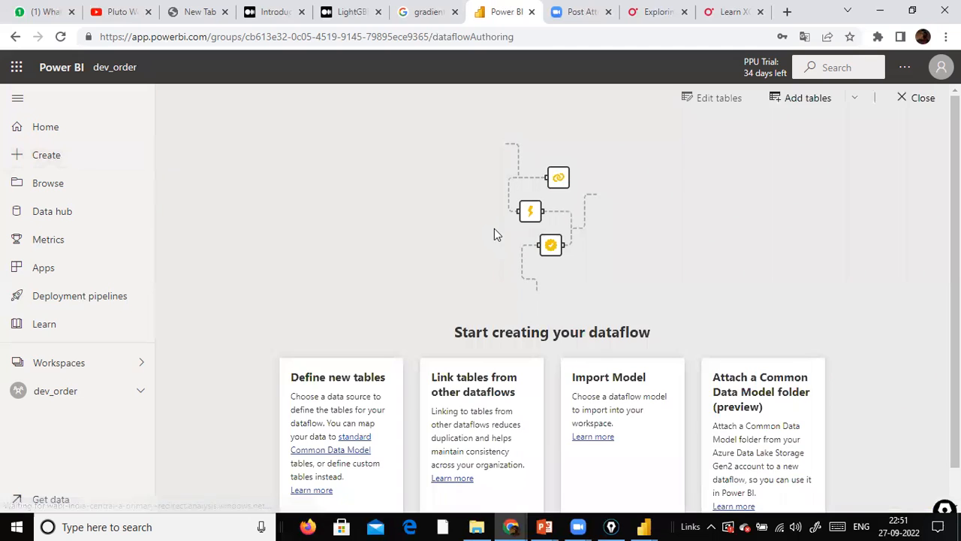
scroll(388, 451, "down", 1)
left_click(345, 494)
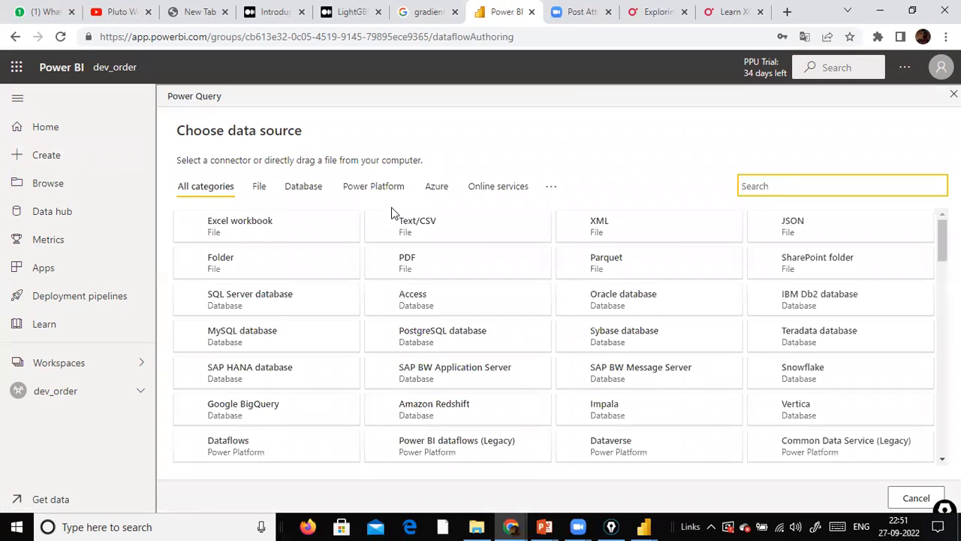
left_click(474, 242)
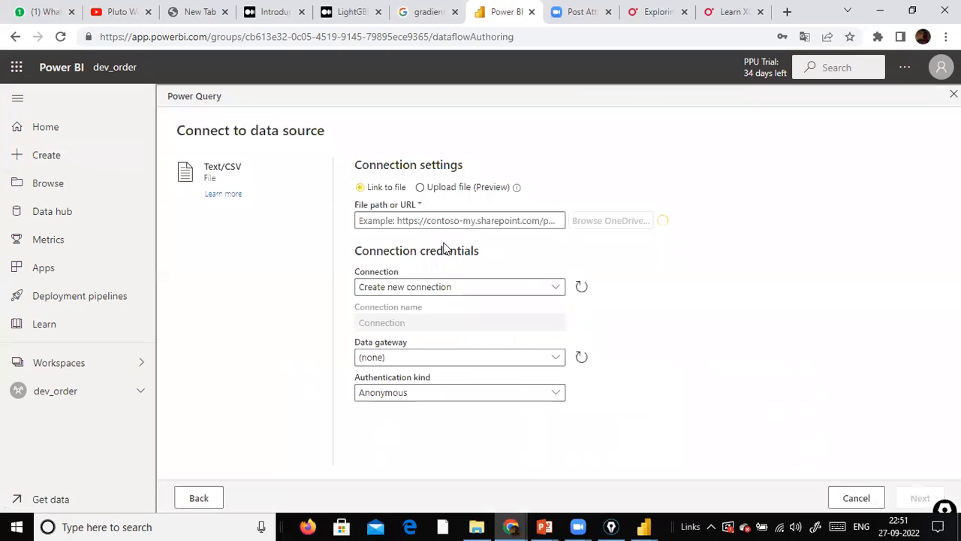
left_click(457, 223)
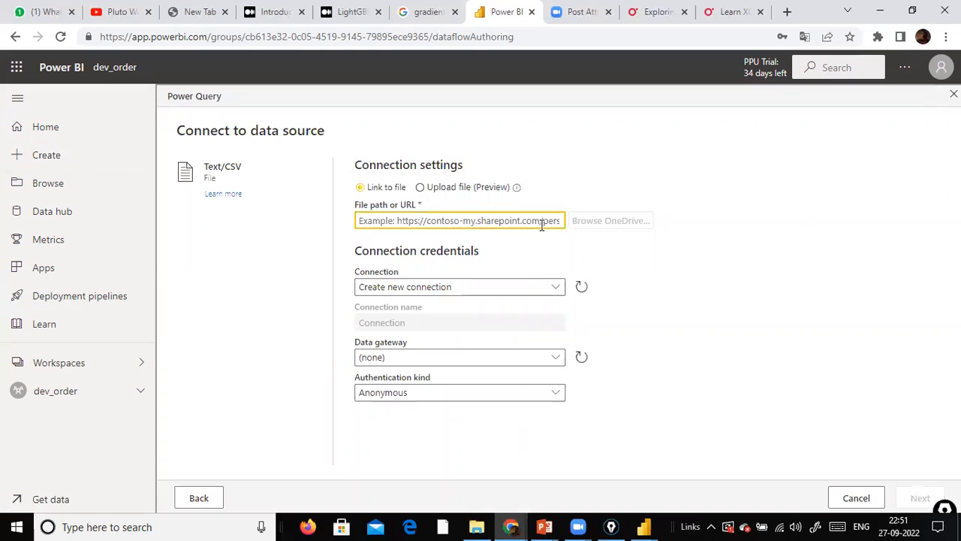
type("D:\\data1")
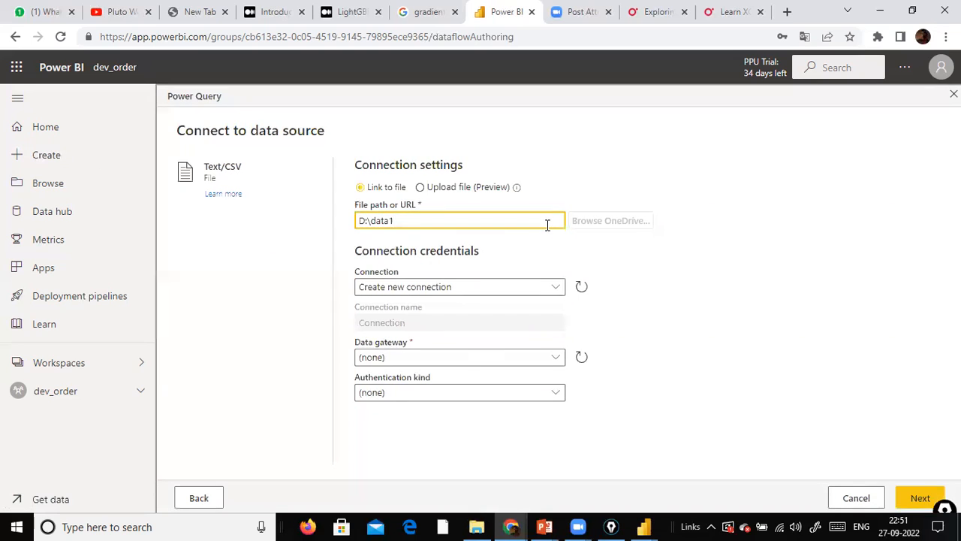
key("BackSpace")
key("BackSpace")
type("1\\")
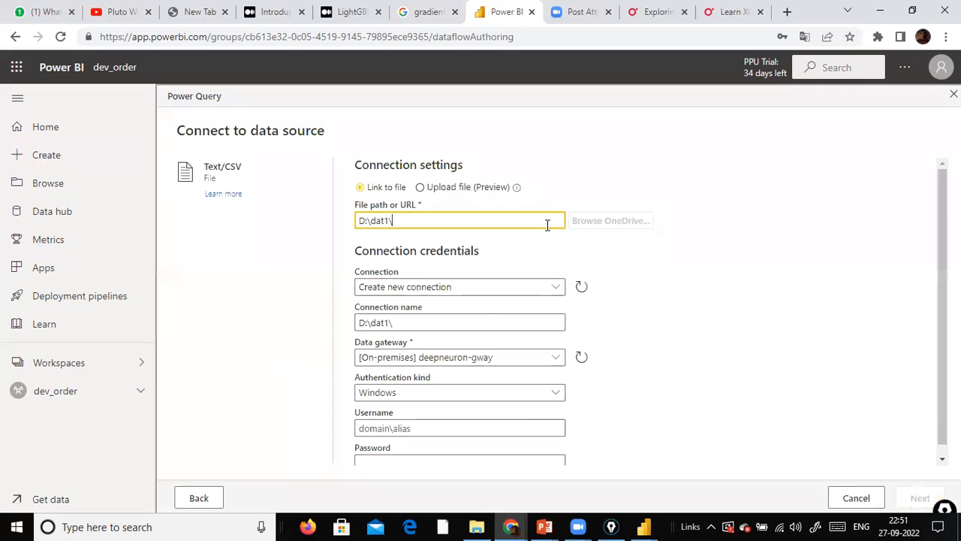
type("Sales.csv")
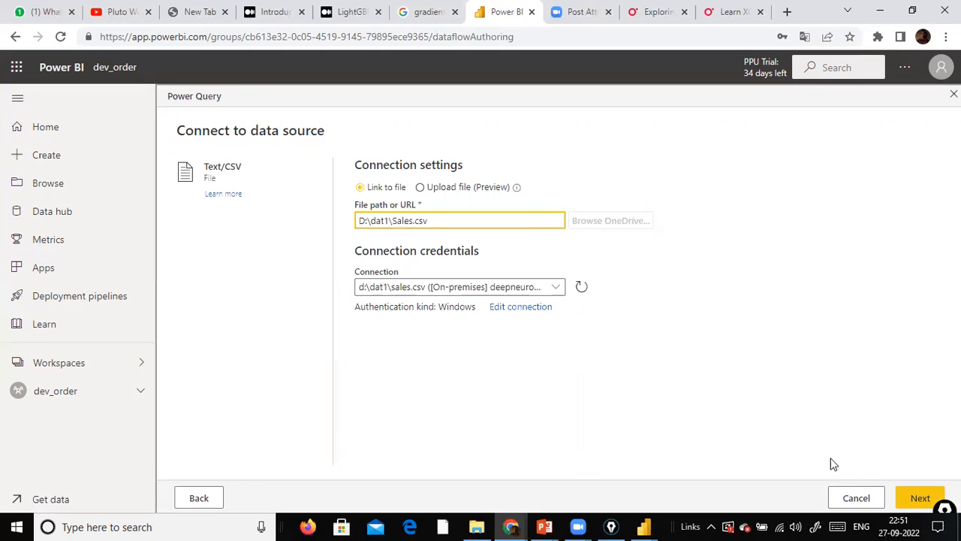
left_click(920, 498)
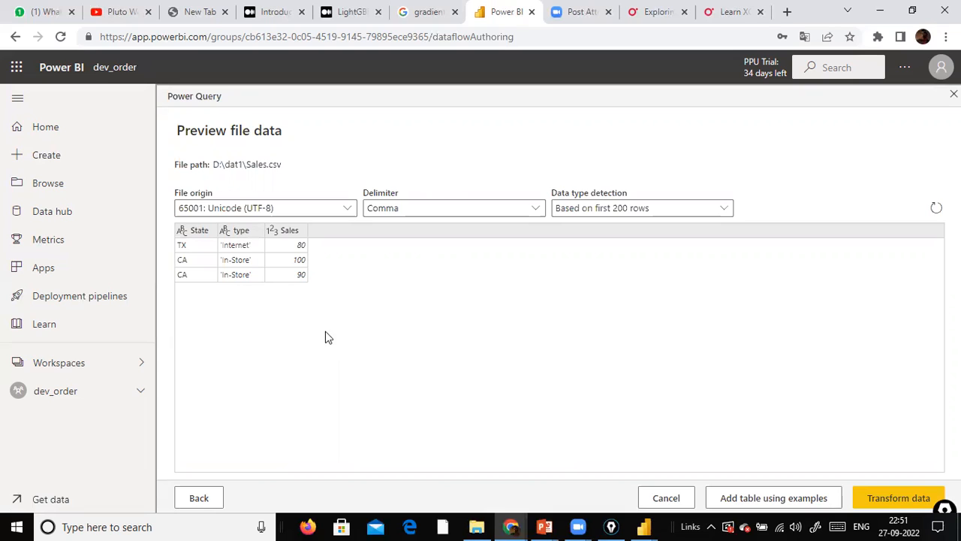
left_click(685, 497)
Step: Add a new dataflow table from a Text/CSV source linked to the file path D:\dat1\sales_w04.csv
scroll(319, 450, "down", 1)
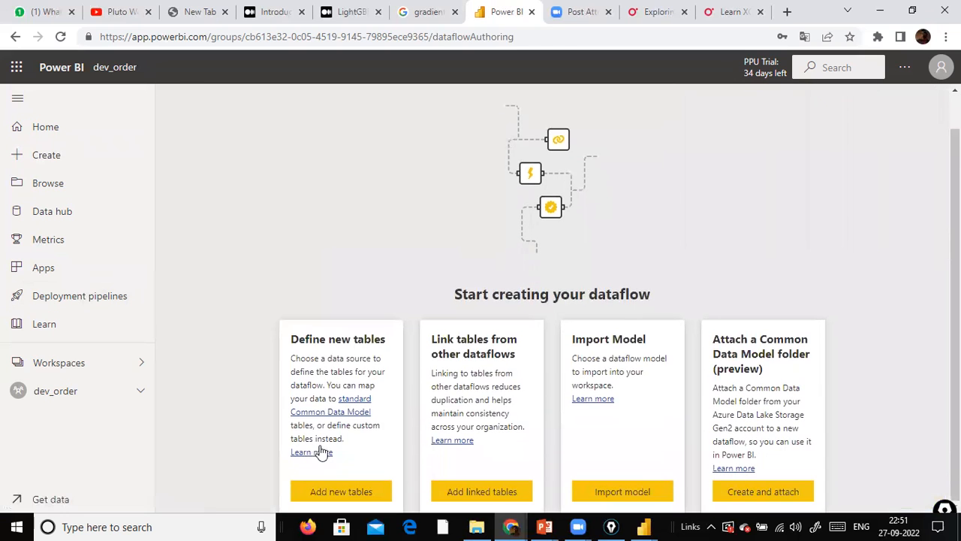
left_click(318, 491)
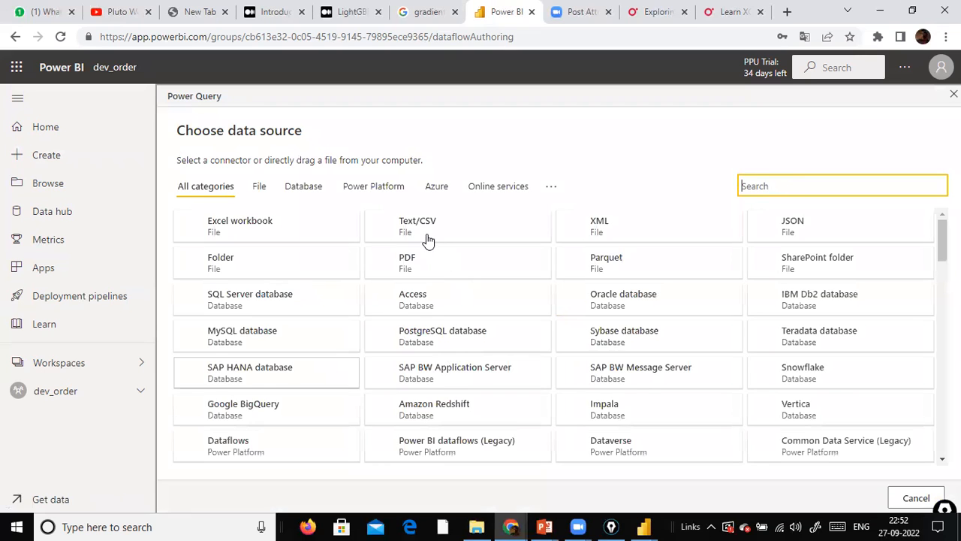
left_click(426, 236)
left_click(474, 224)
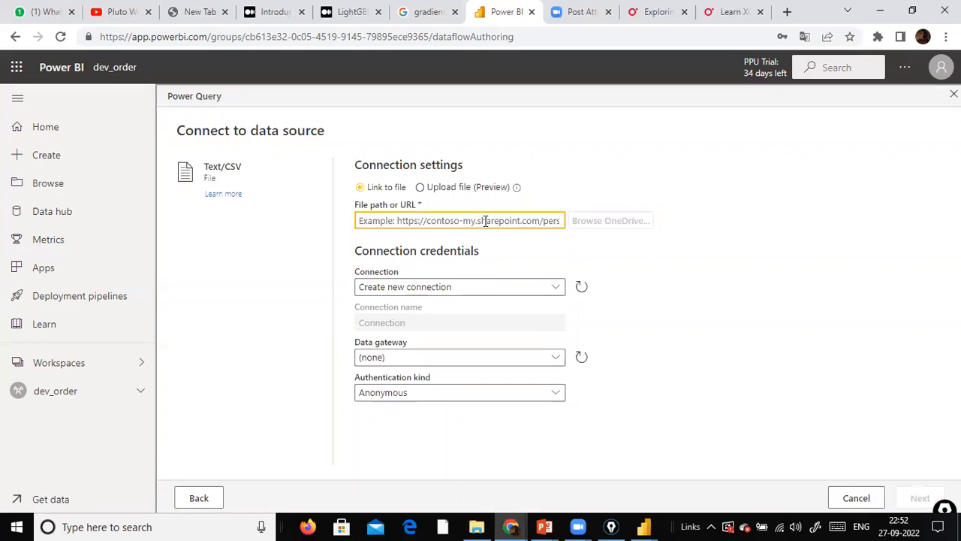
type("D:\\dat")
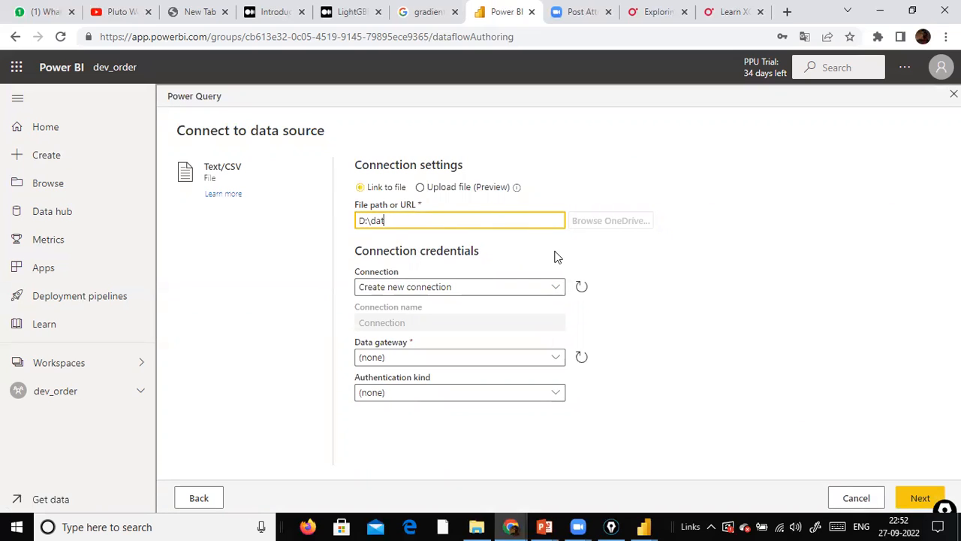
type("1\\sales")
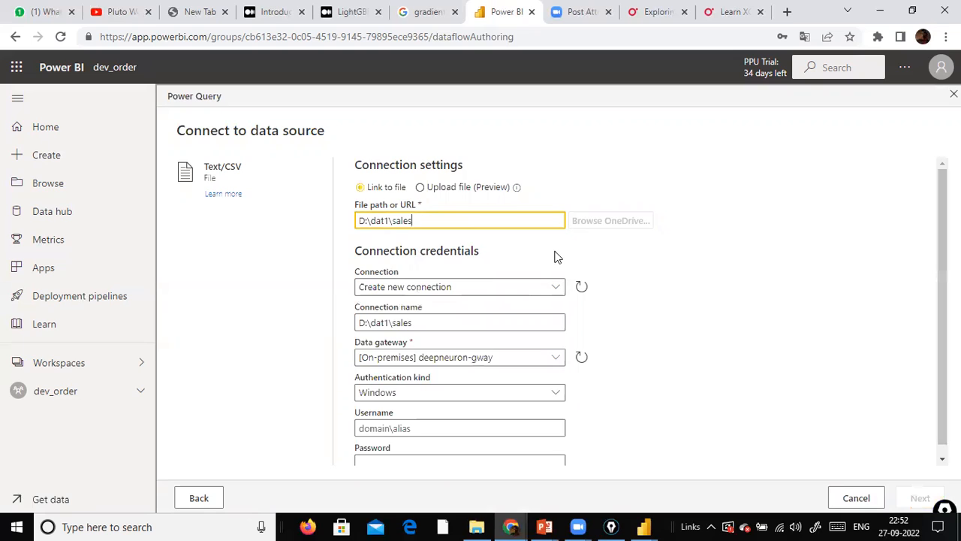
type("_w04.csv")
key("Tab")
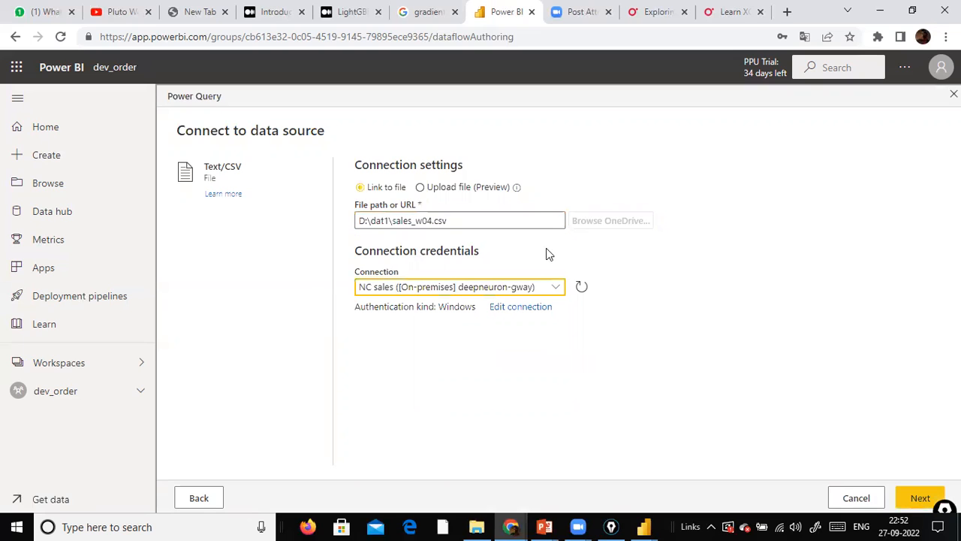
Step: Use the NC sales connection for the source and load the previewed file for transformation
left_click(559, 289)
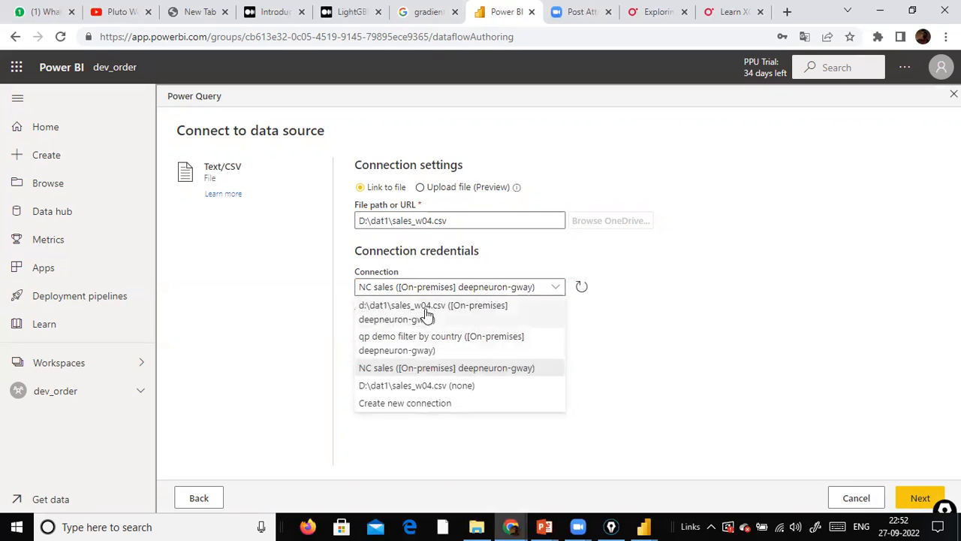
left_click(481, 368)
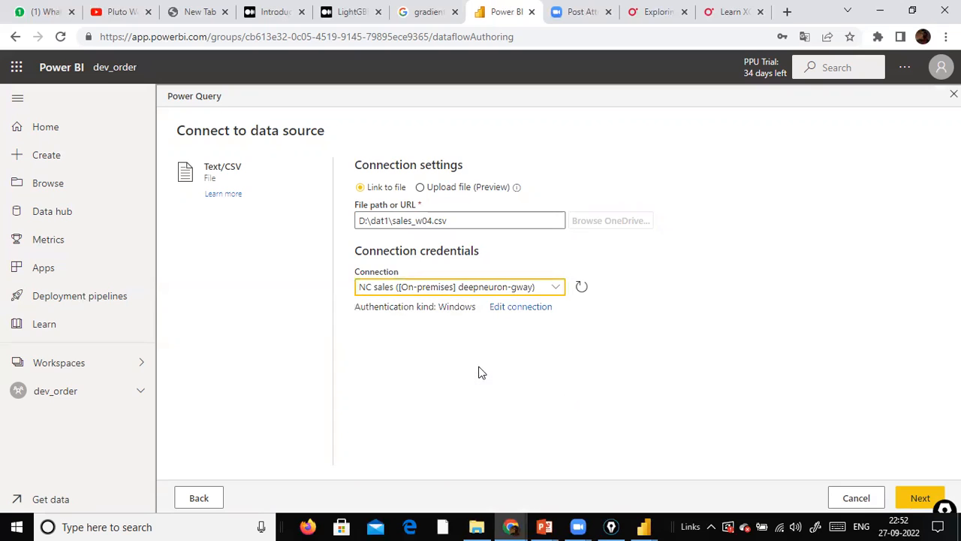
left_click(905, 499)
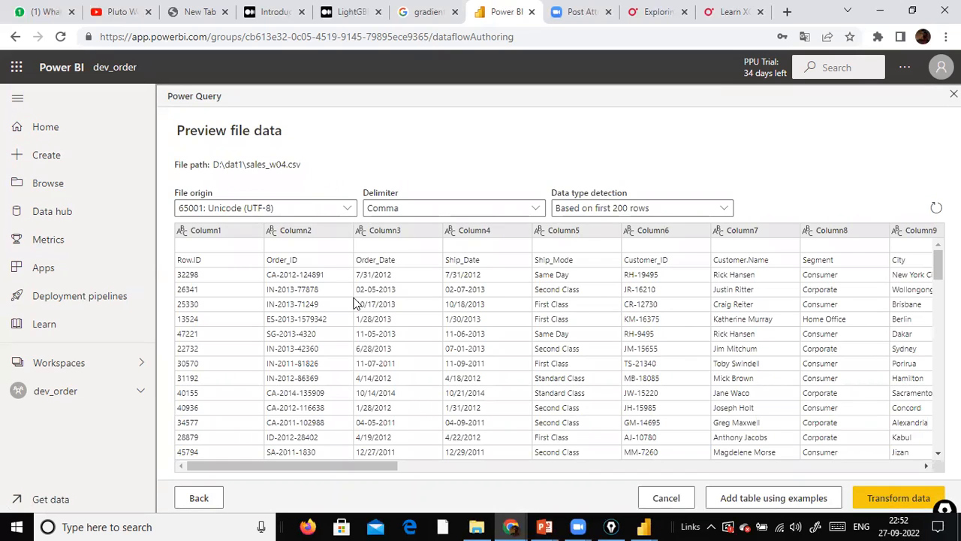
left_click(870, 496)
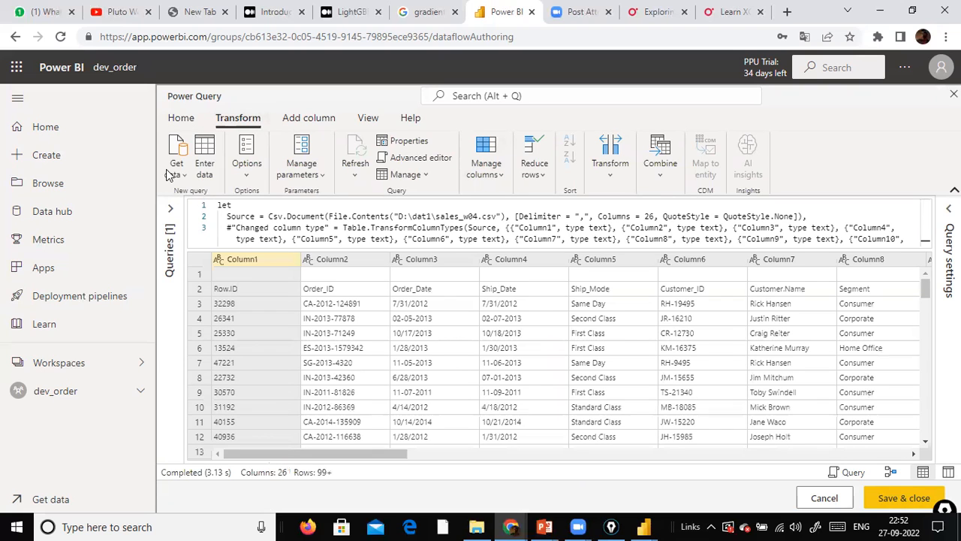
Step: Promote the first row to headers twice so the field names in the second row become the column names
left_click(222, 180)
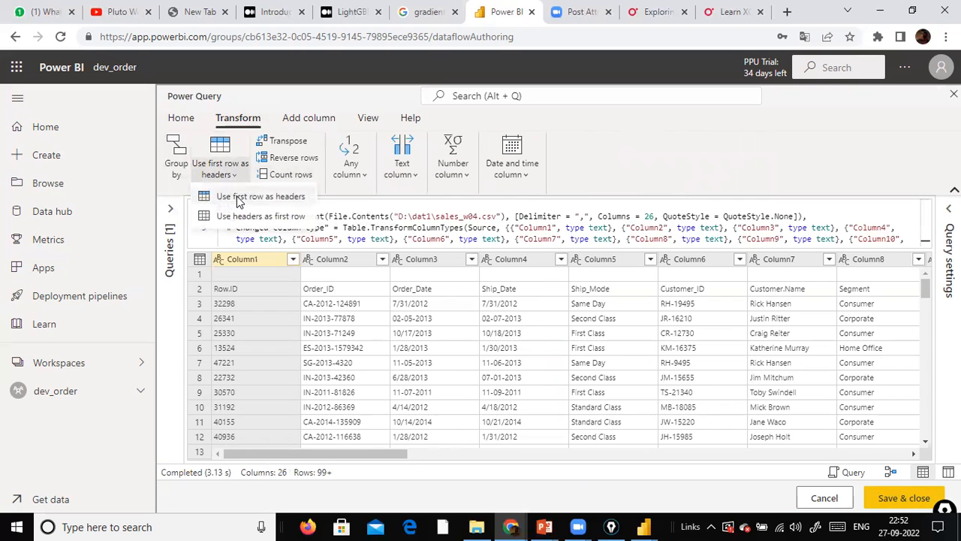
left_click(235, 193)
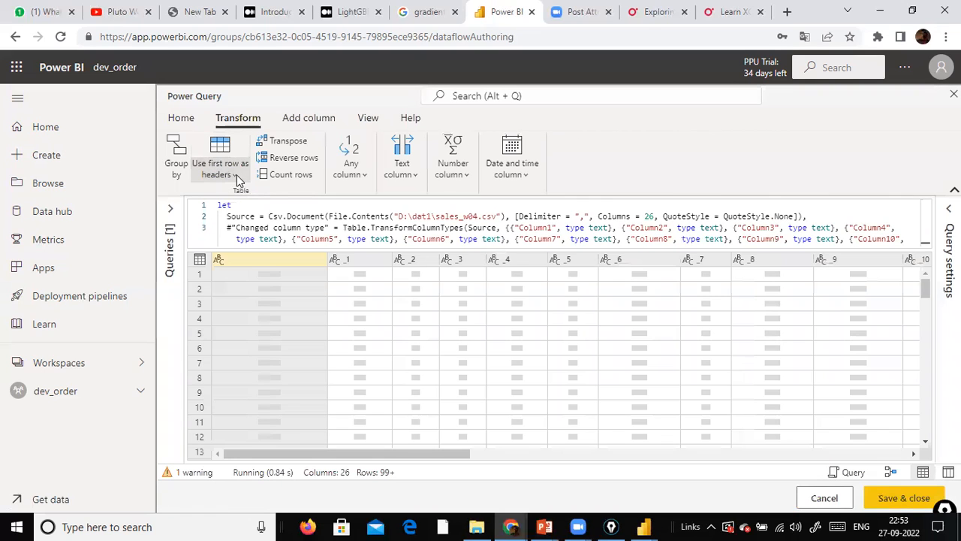
left_click(235, 175)
left_click(239, 190)
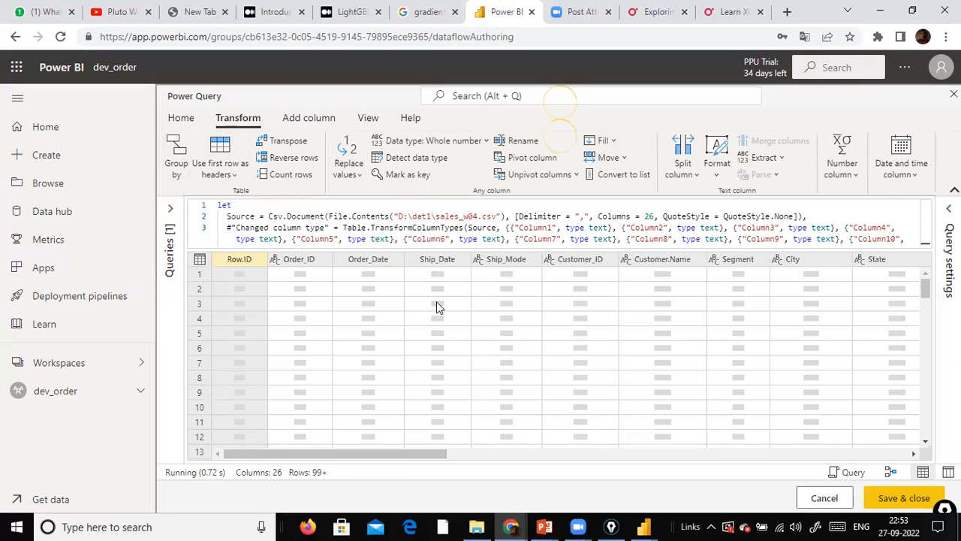
Step: Start a basic grouping of the sales table with Category as the grouping column
left_click(174, 157)
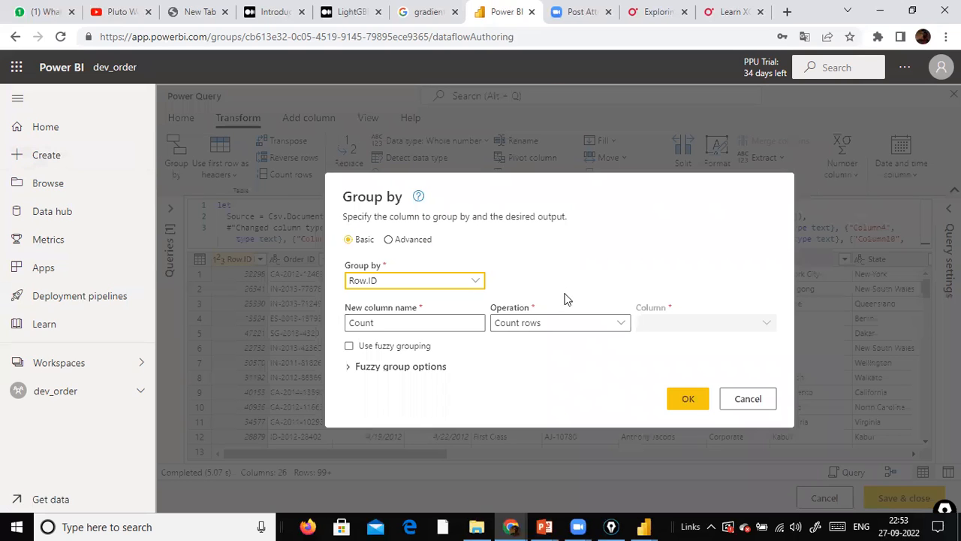
left_click(475, 283)
scroll(446, 374, "down", 3)
scroll(447, 376, "up", 3)
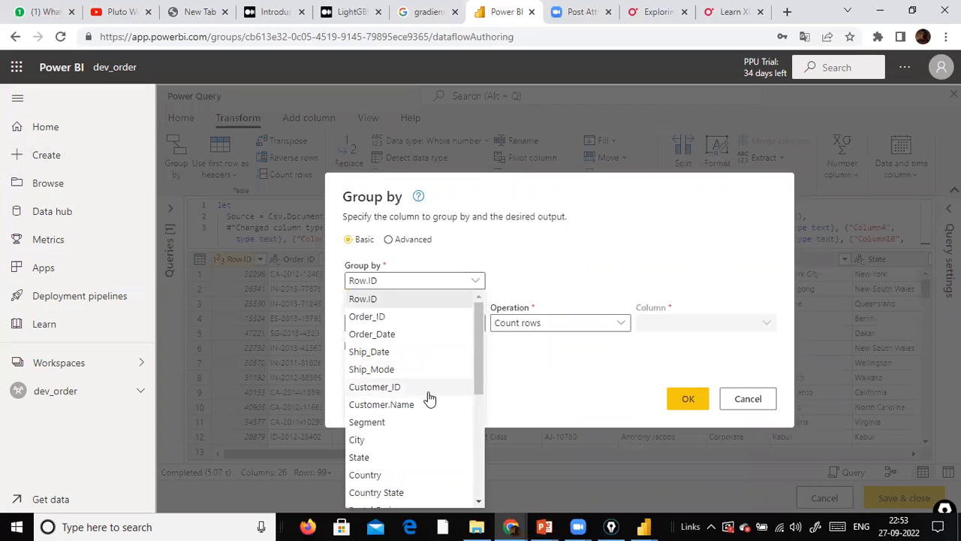
scroll(427, 396, "down", 5)
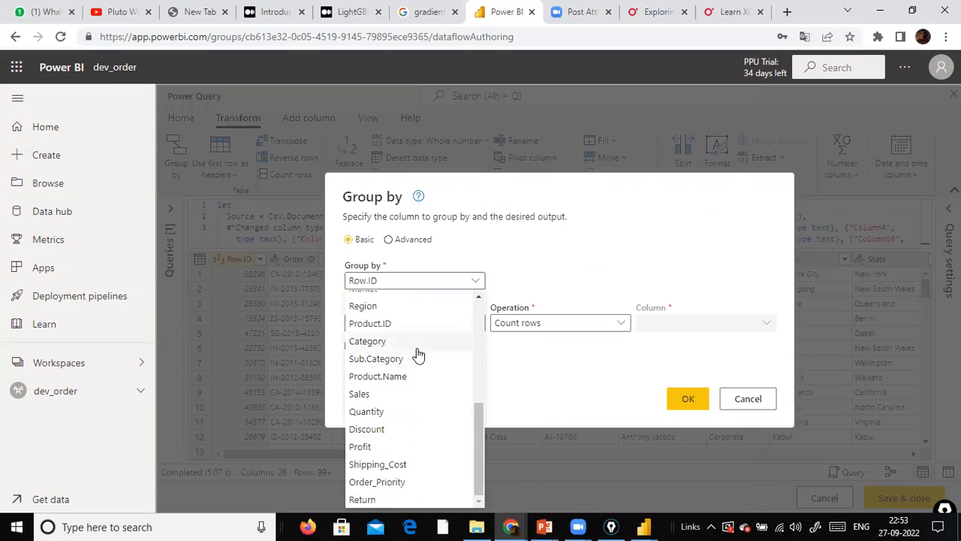
left_click(417, 342)
Step: Define the new column as Total with the Sum operation on Quantity and apply the grouping
left_click(446, 323)
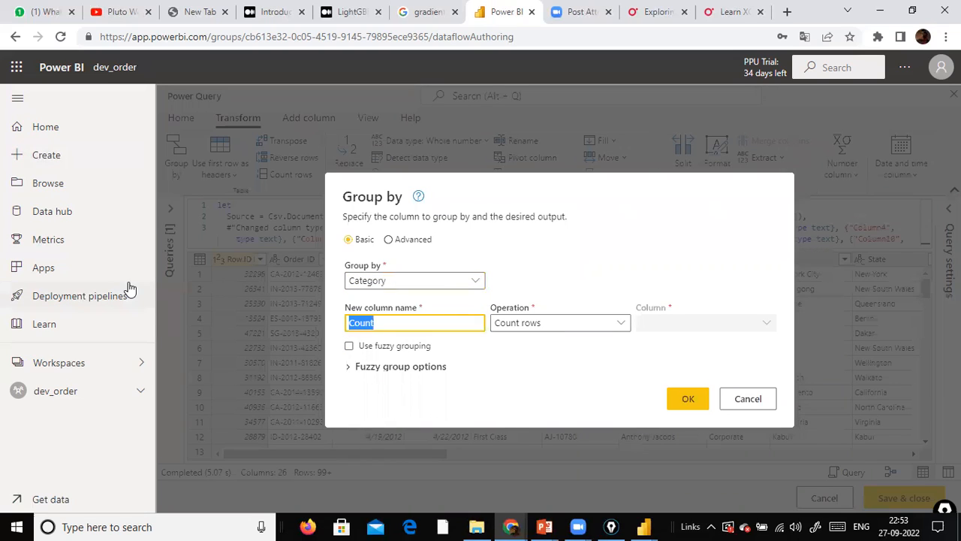
type("Total")
key("Tab")
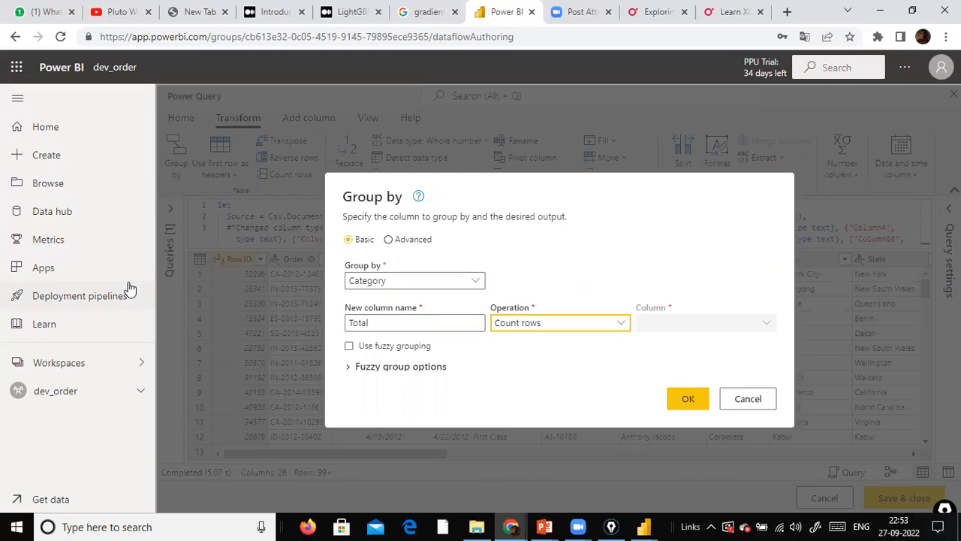
left_click(580, 323)
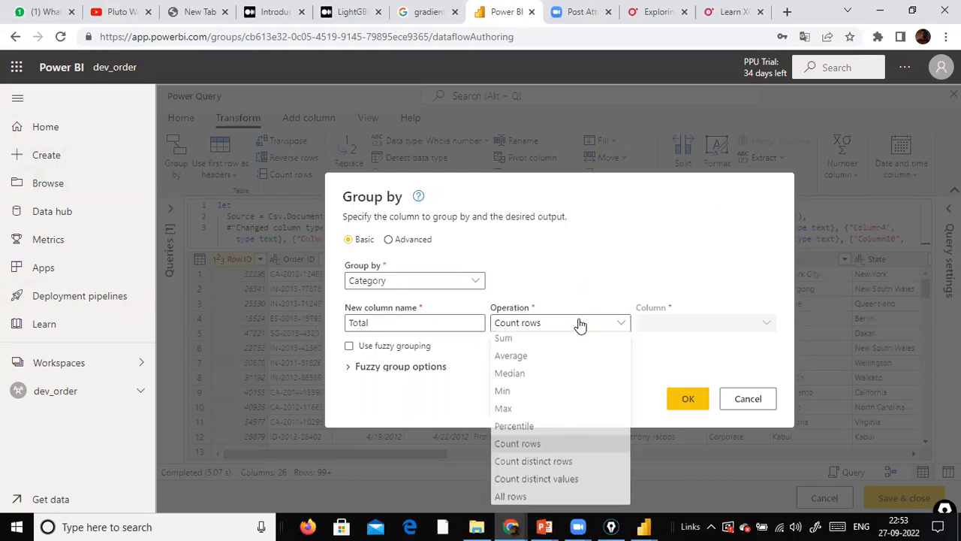
left_click(577, 339)
left_click(682, 327)
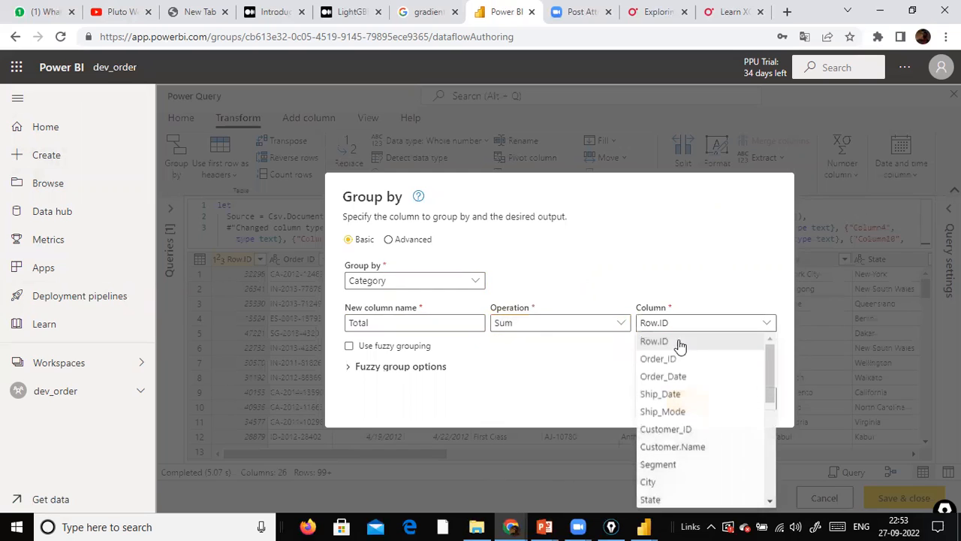
scroll(694, 436, "down", 3)
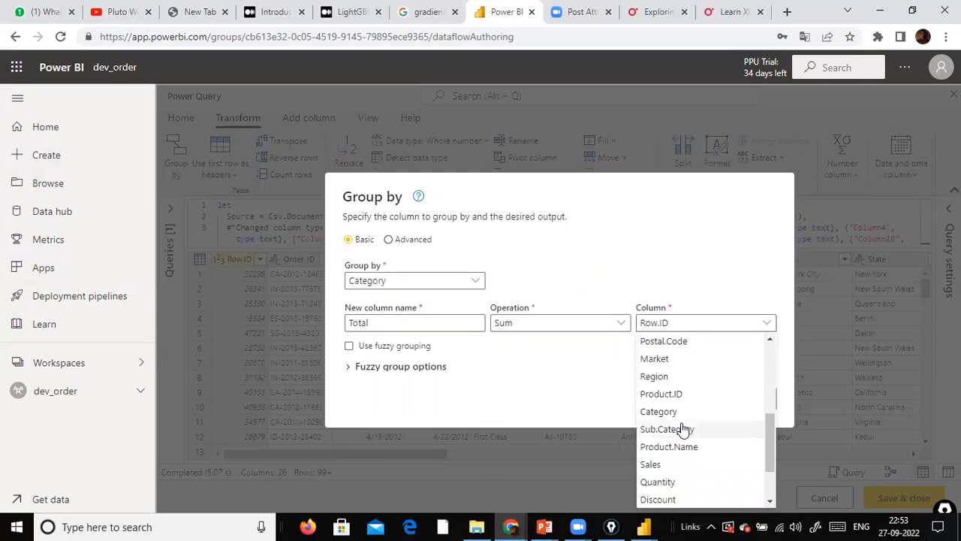
scroll(683, 424, "down", 2)
left_click(679, 413)
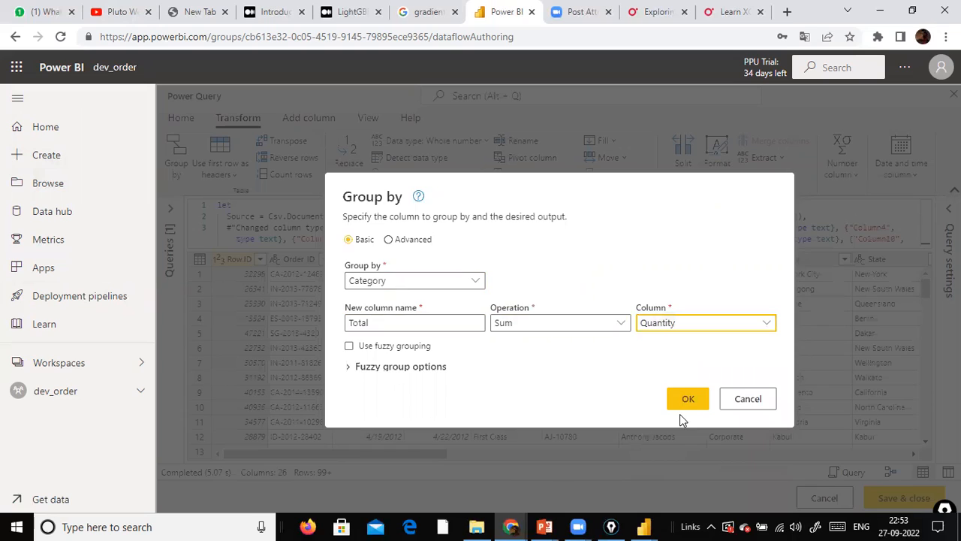
left_click(687, 401)
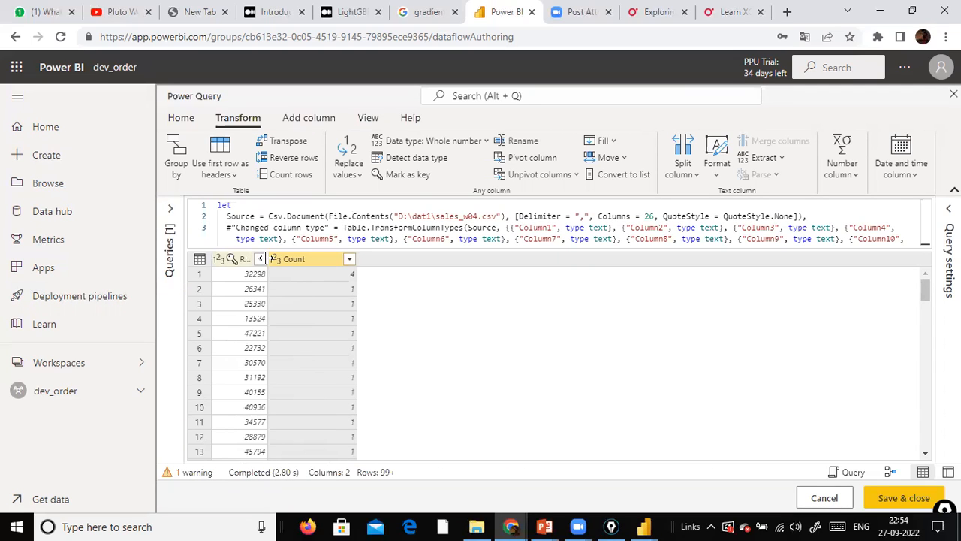
Step: Widen the Row.ID column and examine the grouped rows and the script view options
left_click_drag(267, 258, 364, 260)
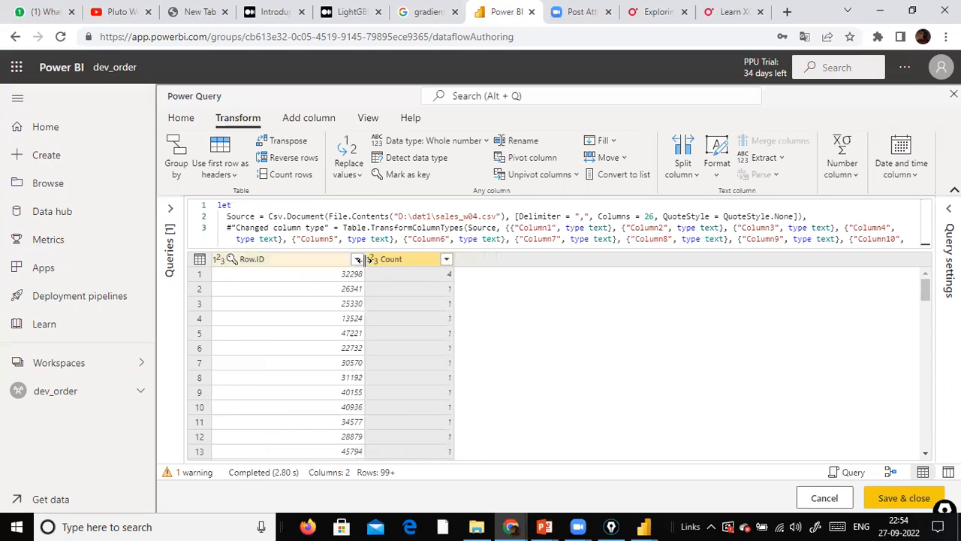
scroll(418, 307, "down", 4)
scroll(643, 365, "up", 4)
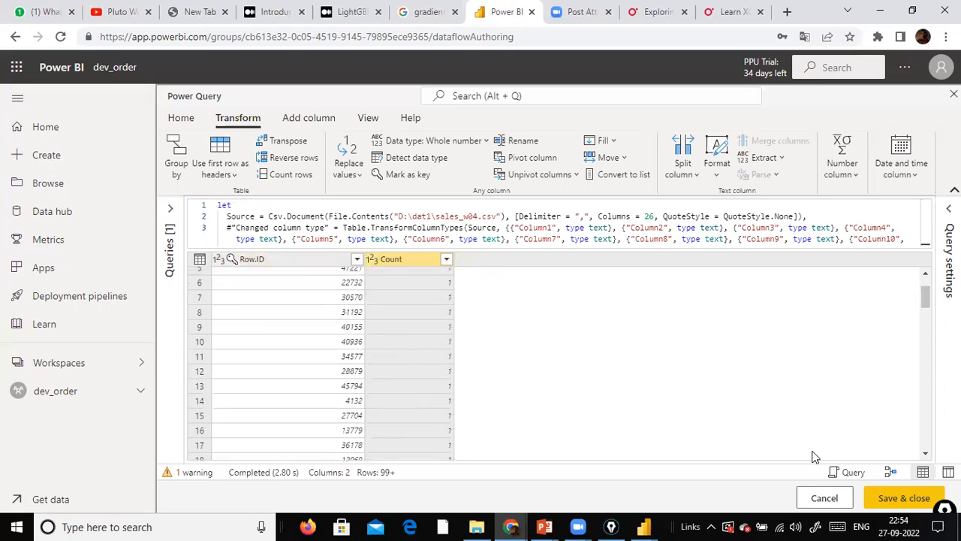
left_click(852, 473)
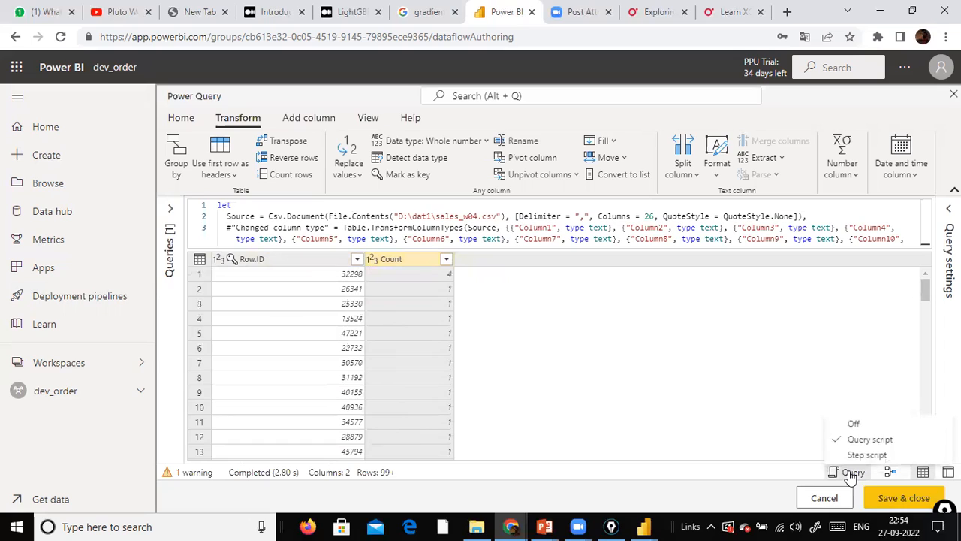
left_click(795, 394)
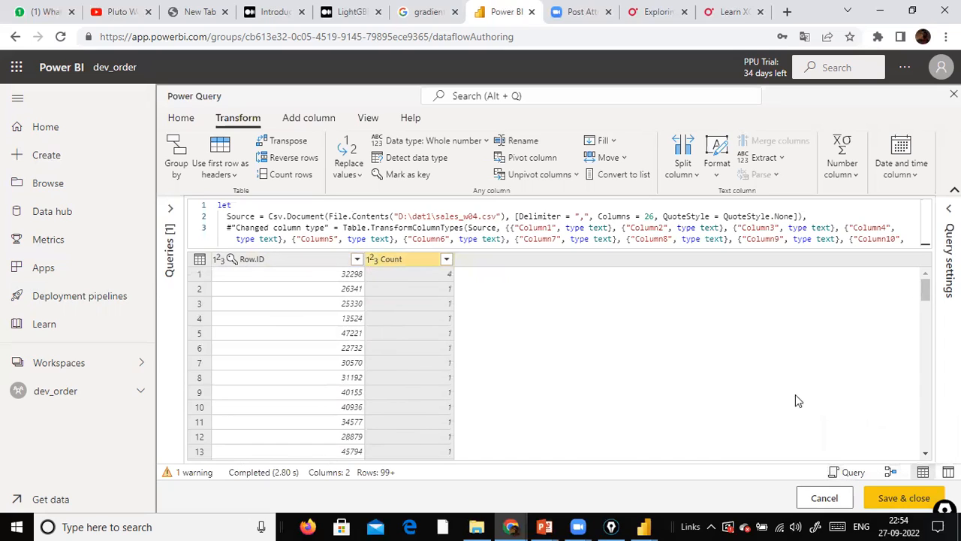
Step: Discard the grouped query and return to the options for creating a dataflow
left_click(825, 498)
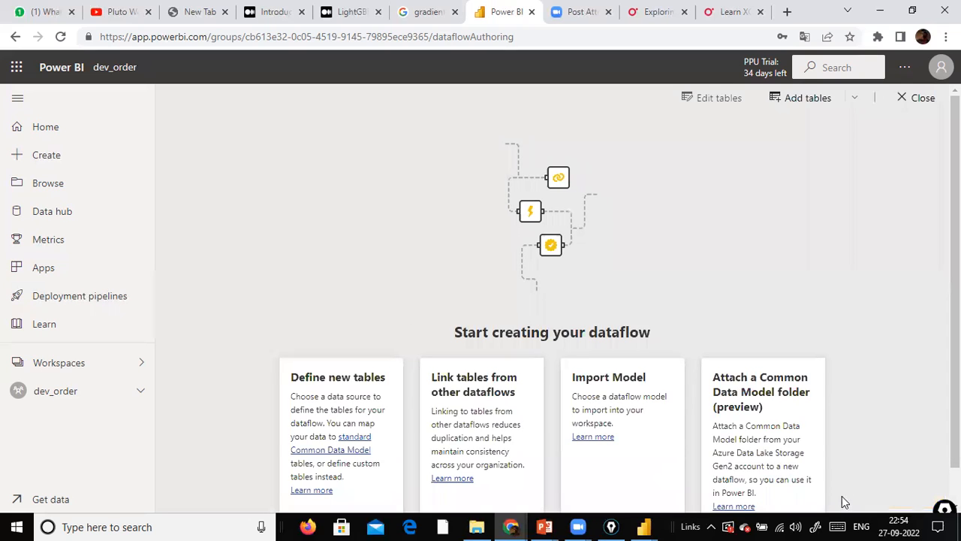
scroll(425, 402, "down", 1)
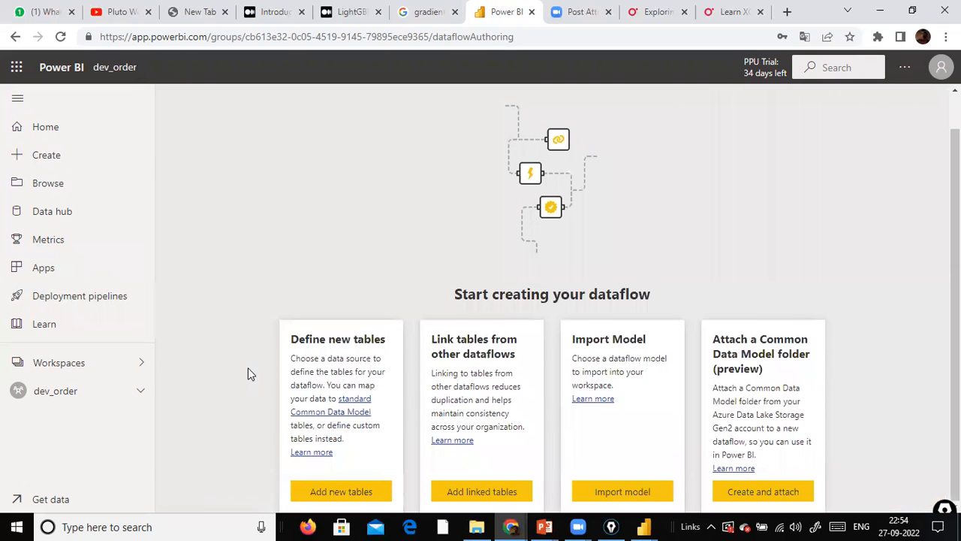